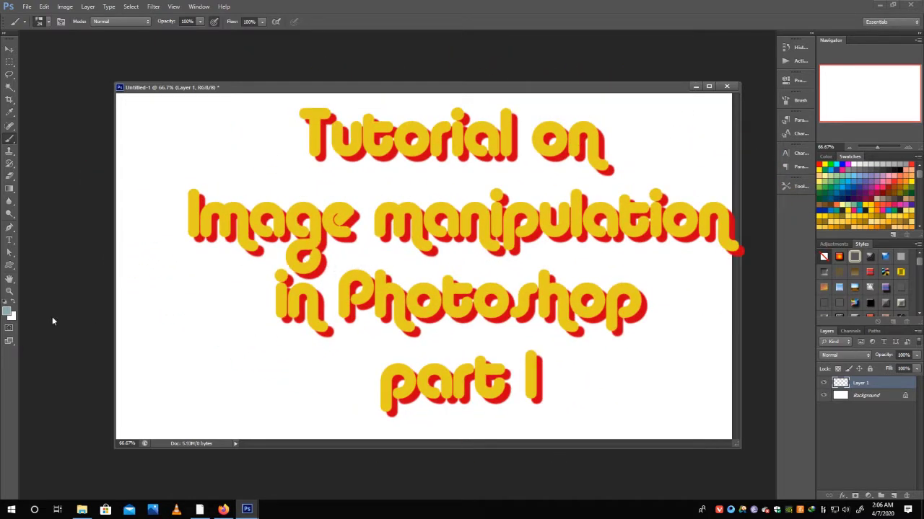
# Step: Set the foreground painting colour to a near-black grey in the Color Picker
pyautogui.click(10, 311)
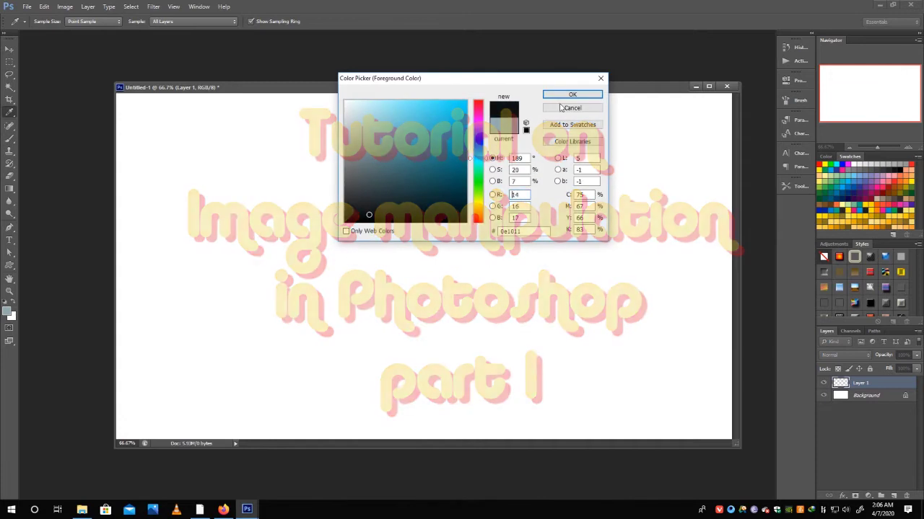
pyautogui.click(571, 95)
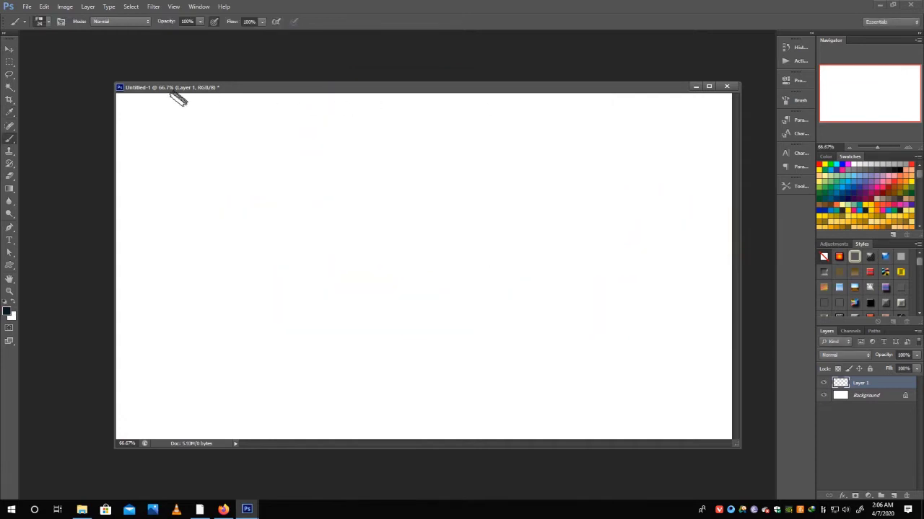
# Step: Enlarge the document window, then sketch the cliff outline and shade the upper-left mountain slope
pyautogui.click(119, 86)
pyautogui.moveTo(736, 446)
pyautogui.mouseDown()
pyautogui.moveTo(746, 476)
pyautogui.moveTo(760, 481)
pyautogui.mouseUp()
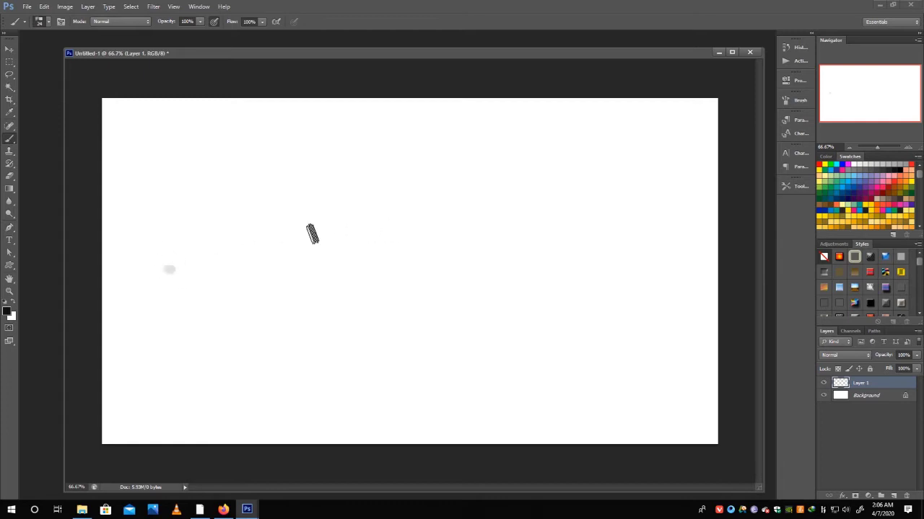
pyautogui.moveTo(718, 268)
pyautogui.mouseDown()
pyautogui.moveTo(506, 279)
pyautogui.moveTo(415, 295)
pyautogui.moveTo(561, 365)
pyautogui.moveTo(714, 379)
pyautogui.mouseUp()
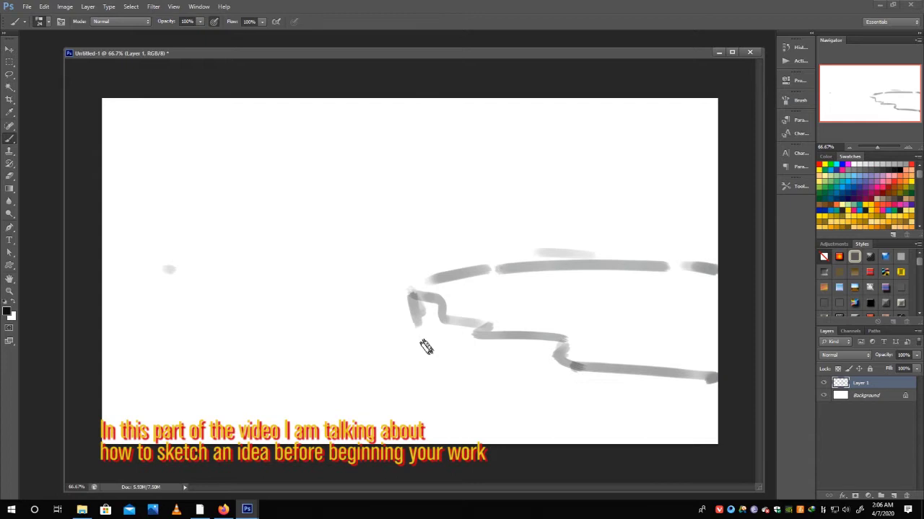
pyautogui.moveTo(394, 440); pyautogui.dragTo(420, 326)
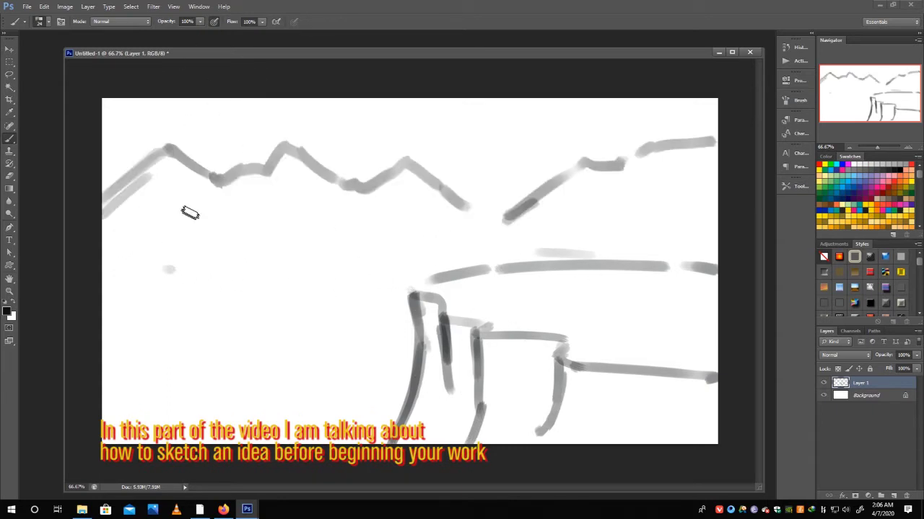
pyautogui.moveTo(135, 181); pyautogui.dragTo(109, 220)
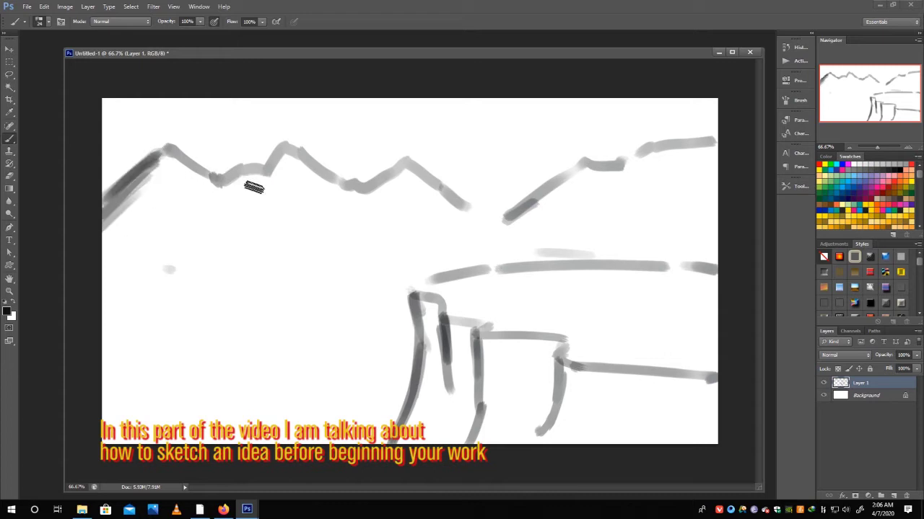
pyautogui.moveTo(162, 158)
pyautogui.mouseDown()
pyautogui.moveTo(175, 173)
pyautogui.moveTo(171, 214)
pyautogui.moveTo(131, 200)
pyautogui.moveTo(139, 252)
pyautogui.moveTo(169, 217)
pyautogui.moveTo(238, 258)
pyautogui.mouseUp()
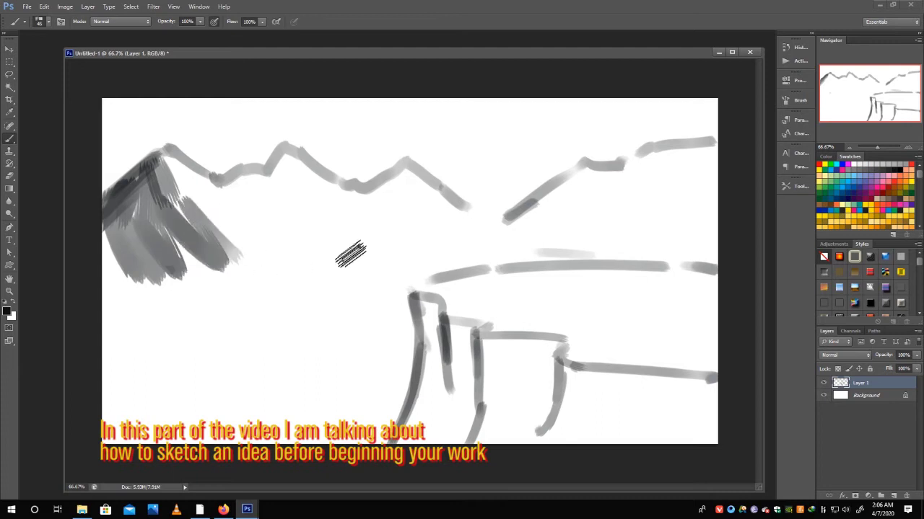
# Step: Shade the cliff face and its lower-right base with dark and grey vertical strokes
pyautogui.moveTo(429, 299)
pyautogui.mouseDown()
pyautogui.moveTo(441, 389)
pyautogui.moveTo(415, 422)
pyautogui.moveTo(461, 375)
pyautogui.moveTo(480, 425)
pyautogui.mouseUp()
pyautogui.moveTo(476, 332); pyautogui.dragTo(466, 462)
pyautogui.moveTo(505, 339)
pyautogui.mouseDown()
pyautogui.moveTo(520, 433)
pyautogui.moveTo(534, 430)
pyautogui.mouseUp()
pyautogui.moveTo(554, 347); pyautogui.dragTo(537, 436)
pyautogui.moveTo(585, 386); pyautogui.dragTo(574, 442)
pyautogui.moveTo(624, 389); pyautogui.dragTo(603, 442)
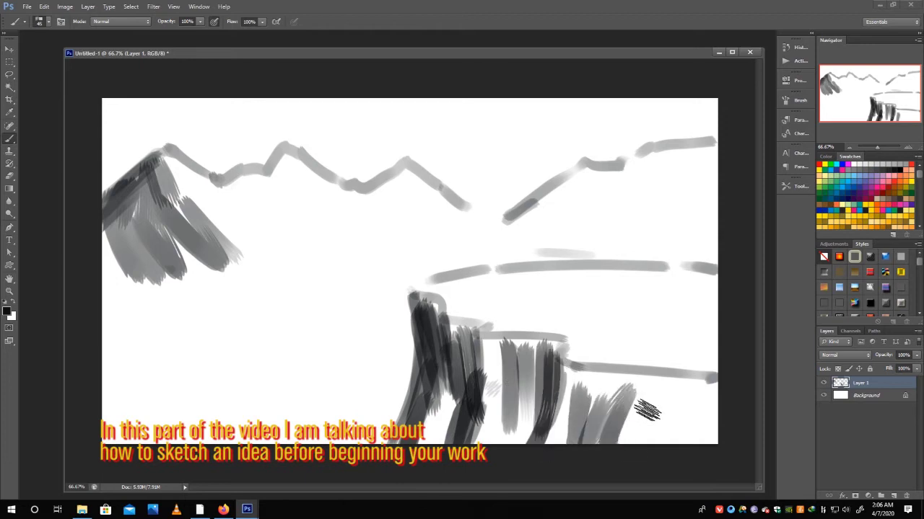
pyautogui.moveTo(668, 394); pyautogui.dragTo(653, 442)
pyautogui.moveTo(711, 382)
pyautogui.mouseDown()
pyautogui.moveTo(696, 441)
pyautogui.moveTo(682, 442)
pyautogui.mouseUp()
pyautogui.moveTo(675, 386)
pyautogui.mouseDown()
pyautogui.moveTo(649, 442)
pyautogui.moveTo(606, 413)
pyautogui.moveTo(570, 443)
pyautogui.mouseUp()
pyautogui.moveTo(585, 403); pyautogui.dragTo(550, 442)
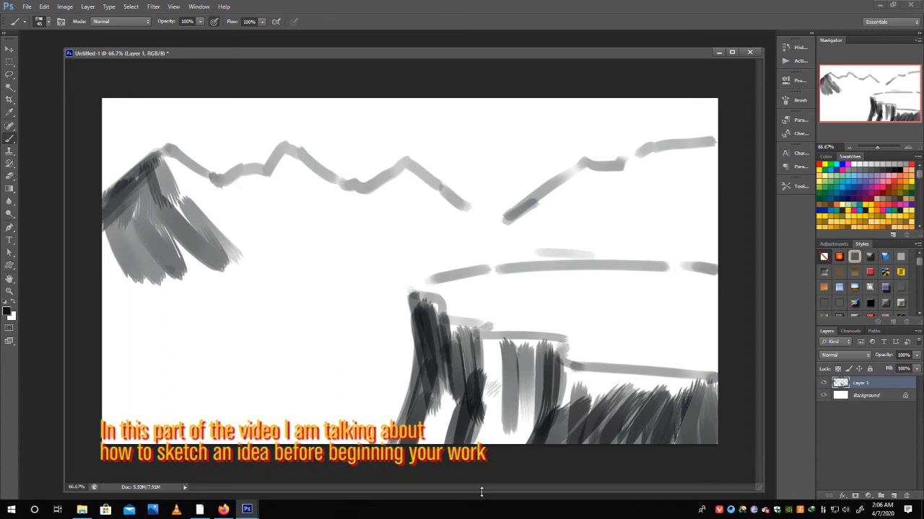
pyautogui.moveTo(411, 295); pyautogui.dragTo(426, 442)
pyautogui.moveTo(541, 382); pyautogui.dragTo(508, 403)
pyautogui.moveTo(563, 345); pyautogui.dragTo(548, 442)
pyautogui.moveTo(643, 397); pyautogui.dragTo(632, 430)
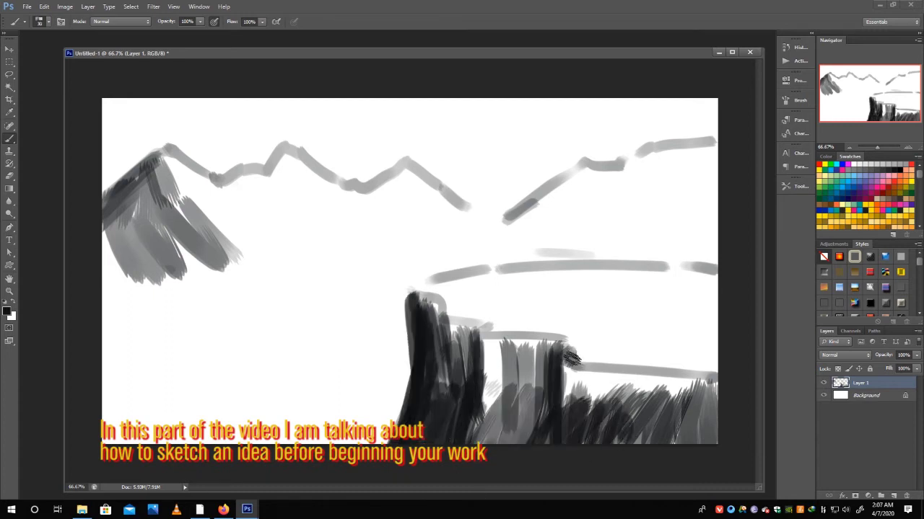
pyautogui.moveTo(570, 359); pyautogui.dragTo(649, 361)
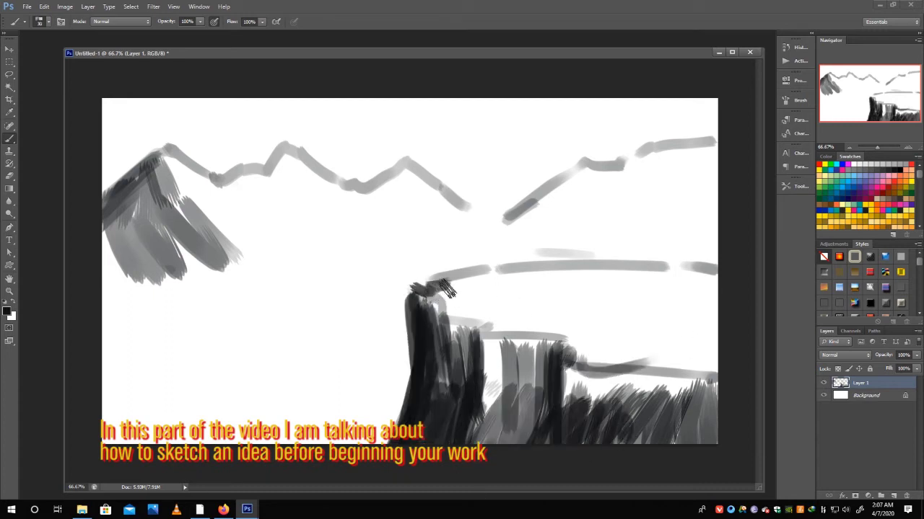
# Step: Darken the cliff's top edge, face, right edge and base, covering light patches
pyautogui.moveTo(491, 280)
pyautogui.mouseDown()
pyautogui.moveTo(738, 270)
pyautogui.moveTo(430, 290)
pyautogui.mouseUp()
pyautogui.moveTo(485, 296); pyautogui.dragTo(512, 422)
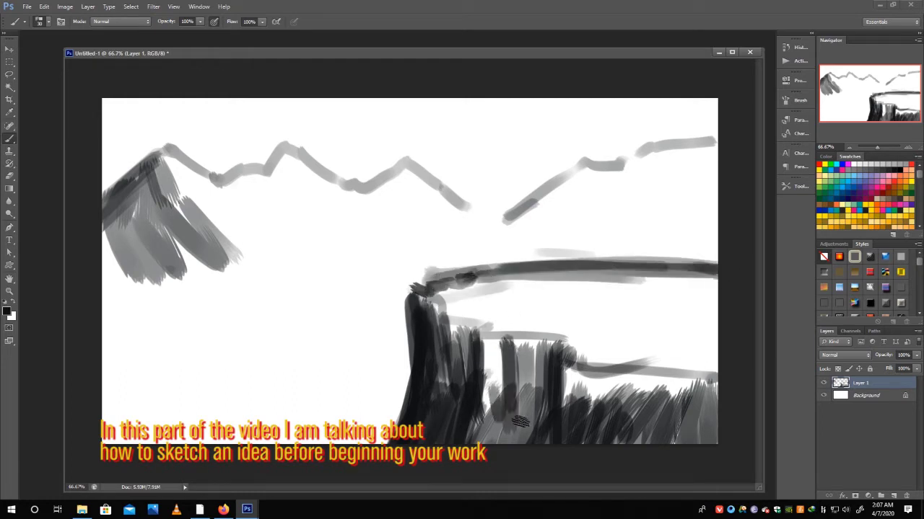
pyautogui.moveTo(534, 368); pyautogui.dragTo(534, 437)
pyautogui.moveTo(577, 375)
pyautogui.mouseDown()
pyautogui.moveTo(630, 423)
pyautogui.moveTo(711, 421)
pyautogui.mouseUp()
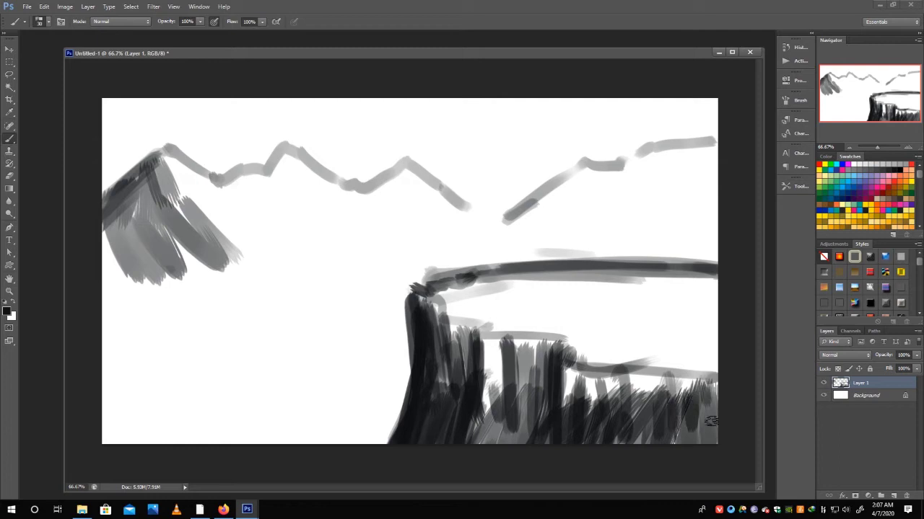
pyautogui.moveTo(641, 379); pyautogui.dragTo(598, 399)
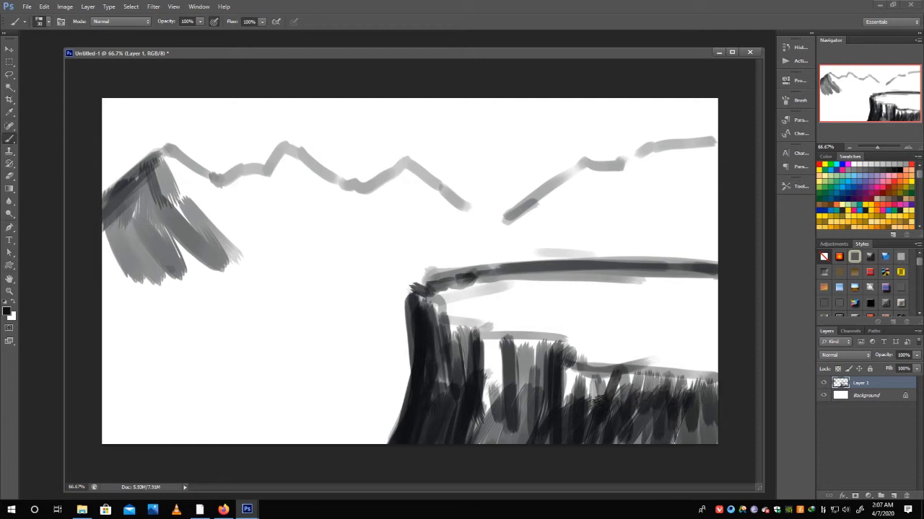
pyautogui.moveTo(563, 427)
pyautogui.mouseDown()
pyautogui.moveTo(520, 347)
pyautogui.moveTo(491, 408)
pyautogui.moveTo(465, 337)
pyautogui.moveTo(429, 475)
pyautogui.mouseUp()
pyautogui.moveTo(490, 388)
pyautogui.mouseDown()
pyautogui.moveTo(433, 442)
pyautogui.moveTo(462, 390)
pyautogui.mouseUp()
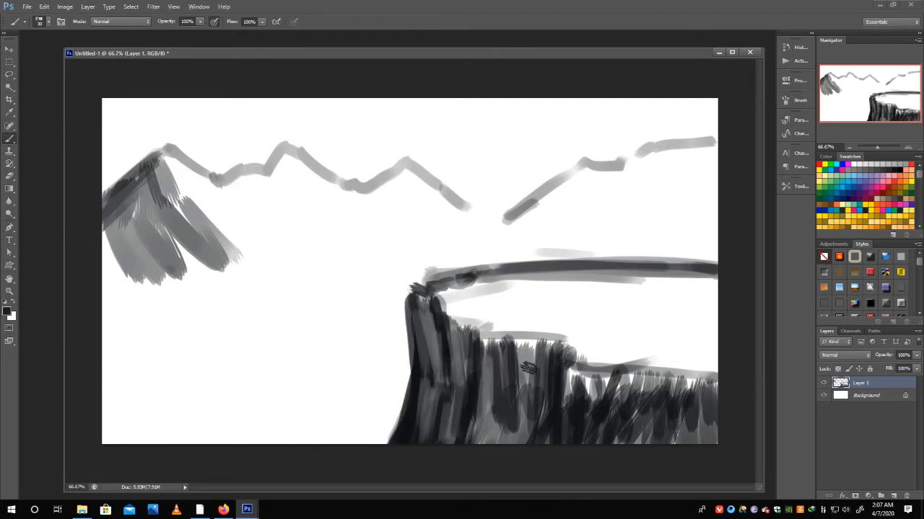
pyautogui.moveTo(530, 365); pyautogui.dragTo(493, 412)
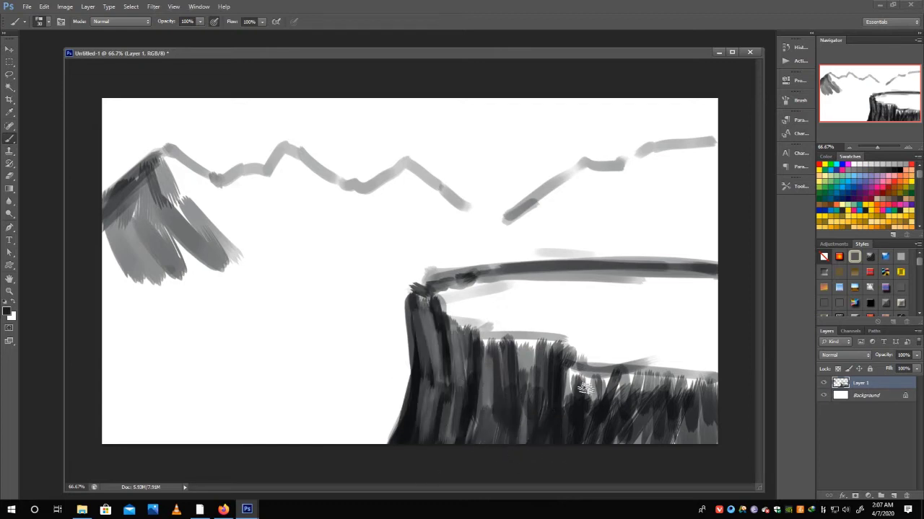
pyautogui.moveTo(695, 393); pyautogui.dragTo(718, 416)
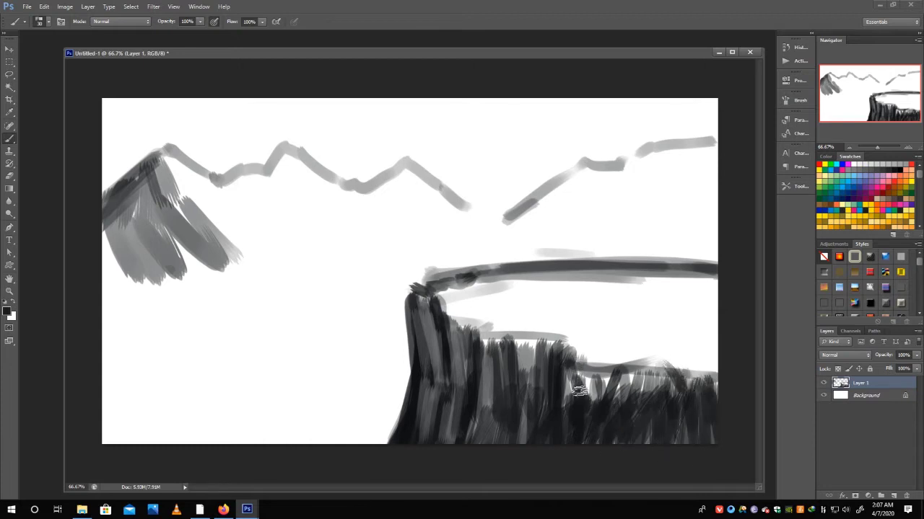
pyautogui.moveTo(598, 382); pyautogui.dragTo(599, 401)
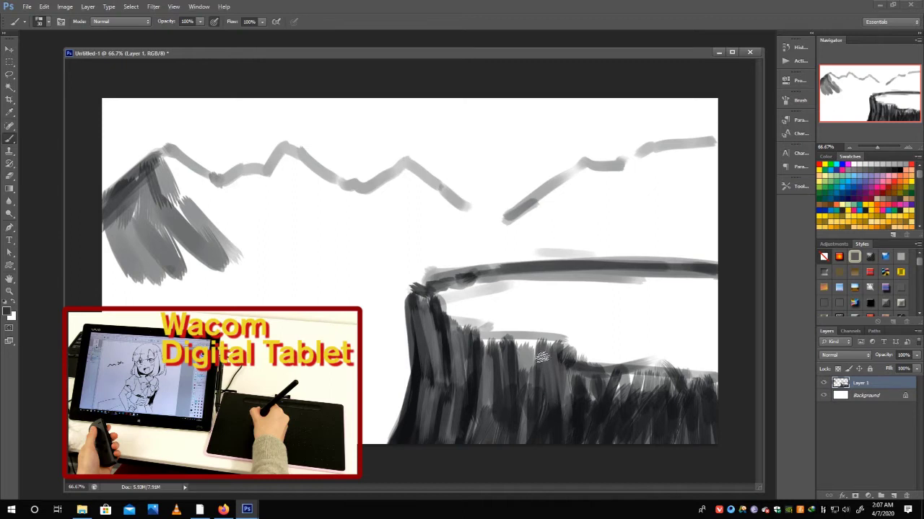
pyautogui.moveTo(529, 335); pyautogui.dragTo(528, 379)
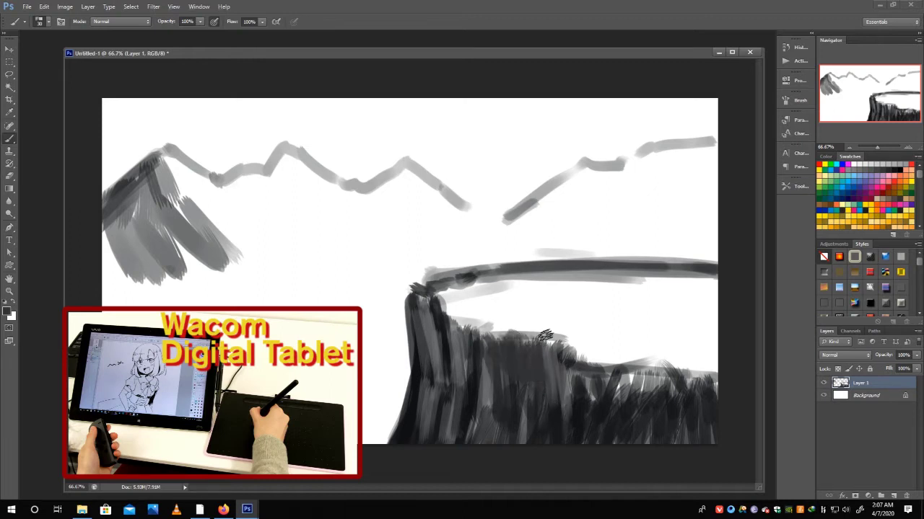
pyautogui.moveTo(614, 404); pyautogui.dragTo(714, 378)
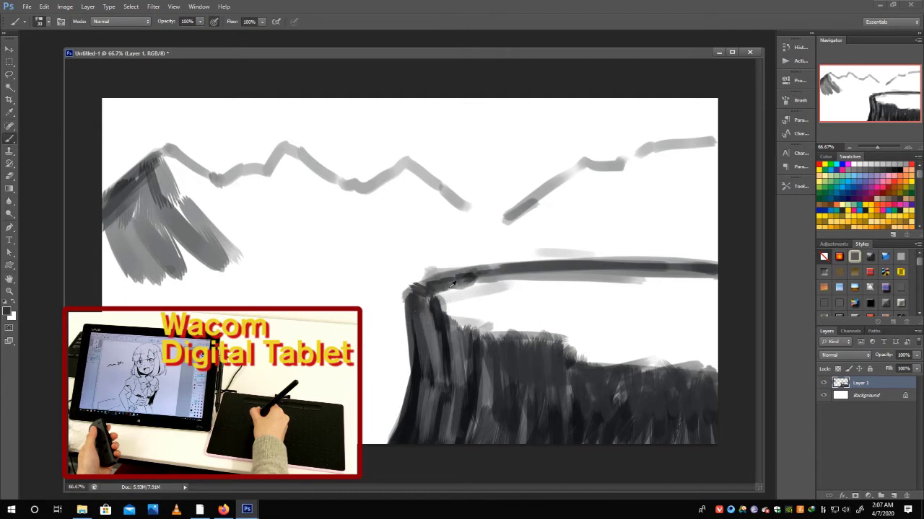
# Step: Paint the cliff top light grey, darken its lower front, and extend the left mountain
pyautogui.moveTo(454, 296); pyautogui.dragTo(674, 373)
pyautogui.moveTo(698, 342); pyautogui.dragTo(628, 296)
pyautogui.moveTo(715, 285)
pyautogui.mouseDown()
pyautogui.moveTo(570, 289)
pyautogui.moveTo(491, 306)
pyautogui.moveTo(671, 292)
pyautogui.moveTo(433, 307)
pyautogui.moveTo(540, 289)
pyautogui.moveTo(500, 321)
pyautogui.mouseUp()
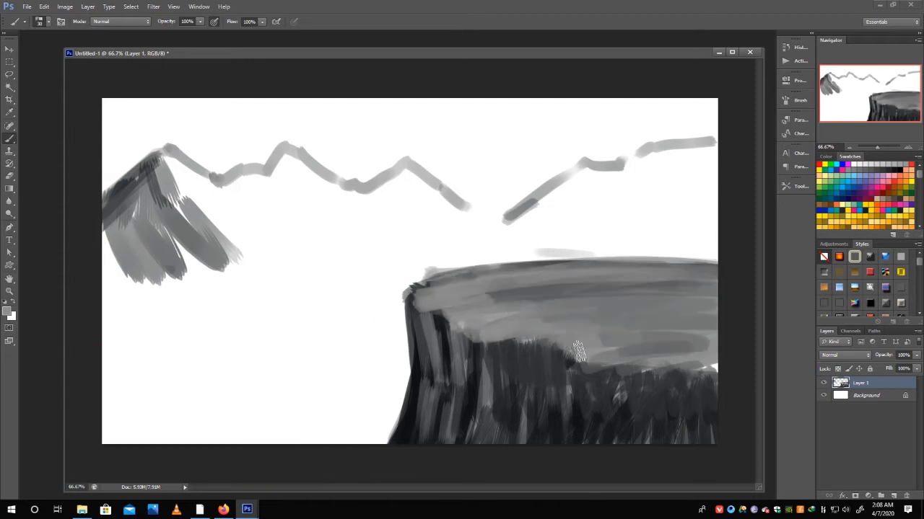
pyautogui.moveTo(578, 351); pyautogui.dragTo(701, 357)
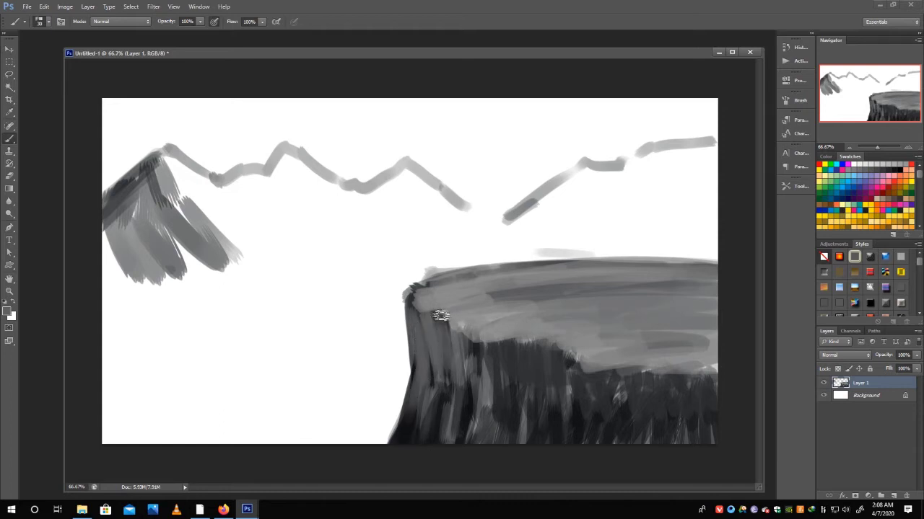
pyautogui.moveTo(505, 426); pyautogui.dragTo(563, 343)
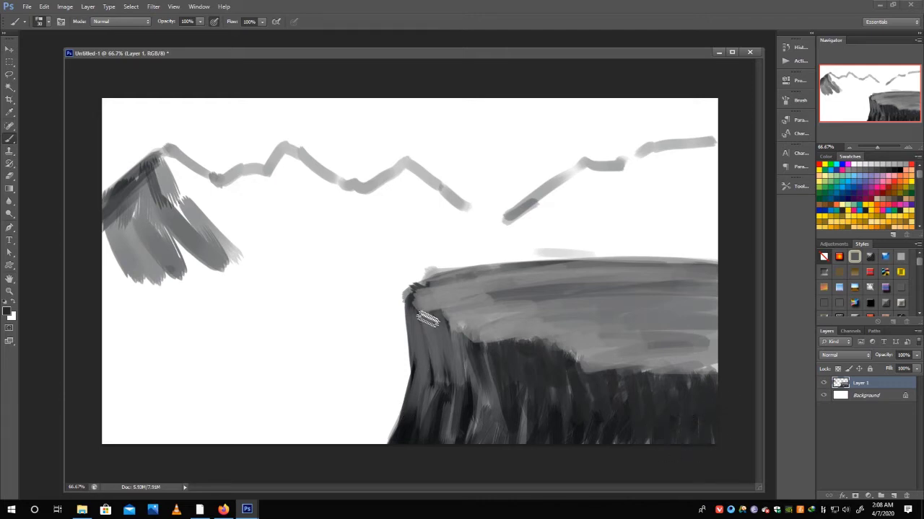
pyautogui.moveTo(167, 152)
pyautogui.mouseDown()
pyautogui.moveTo(351, 317)
pyautogui.moveTo(299, 289)
pyautogui.moveTo(336, 348)
pyautogui.mouseUp()
# Step: Widen the left mountain and fill the area below it up to the cliff
pyautogui.moveTo(238, 243); pyautogui.dragTo(321, 350)
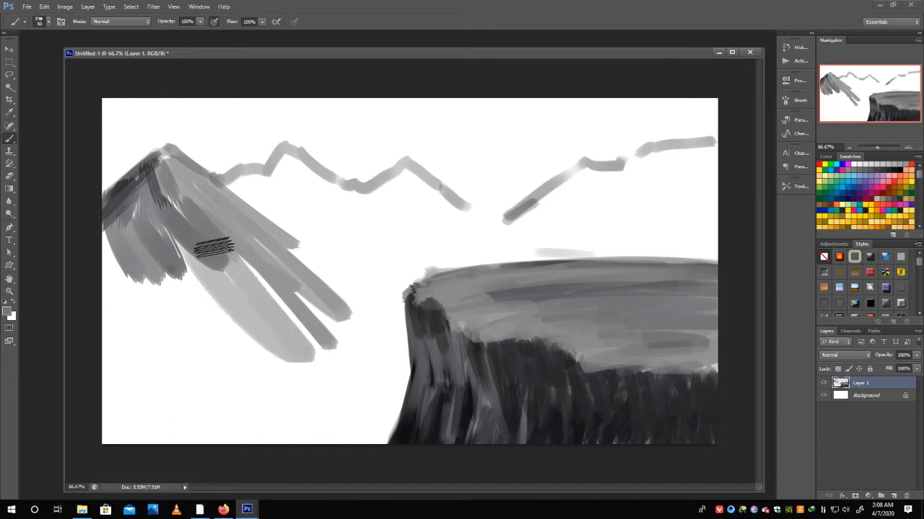
pyautogui.moveTo(212, 252); pyautogui.dragTo(246, 355)
pyautogui.moveTo(157, 255); pyautogui.dragTo(181, 352)
pyautogui.moveTo(137, 238); pyautogui.dragTo(126, 350)
pyautogui.moveTo(127, 318); pyautogui.dragTo(145, 436)
pyautogui.moveTo(162, 332); pyautogui.dragTo(184, 440)
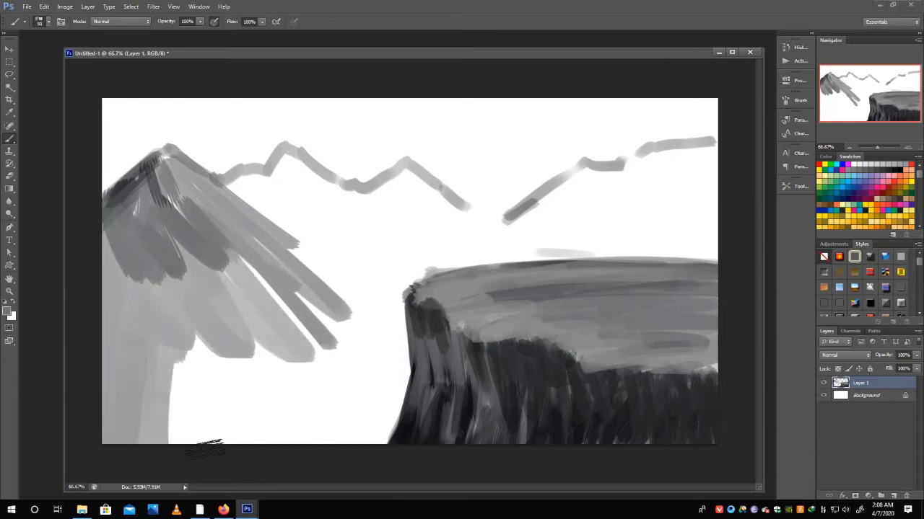
pyautogui.moveTo(231, 267); pyautogui.dragTo(245, 440)
pyautogui.moveTo(289, 274); pyautogui.dragTo(303, 440)
pyautogui.moveTo(364, 286); pyautogui.dragTo(376, 440)
pyautogui.moveTo(390, 296); pyautogui.dragTo(393, 440)
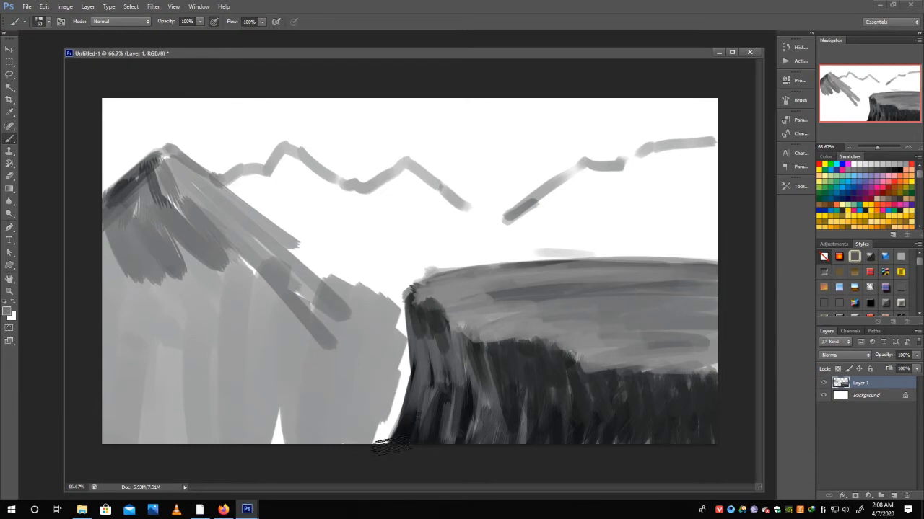
pyautogui.moveTo(404, 339); pyautogui.dragTo(411, 433)
pyautogui.moveTo(382, 274); pyautogui.dragTo(420, 348)
# Step: Build the mid-grey middle peak and ridge, darkening the central slope and right ridge
pyautogui.moveTo(415, 289)
pyautogui.mouseDown()
pyautogui.moveTo(381, 210)
pyautogui.moveTo(330, 195)
pyautogui.mouseUp()
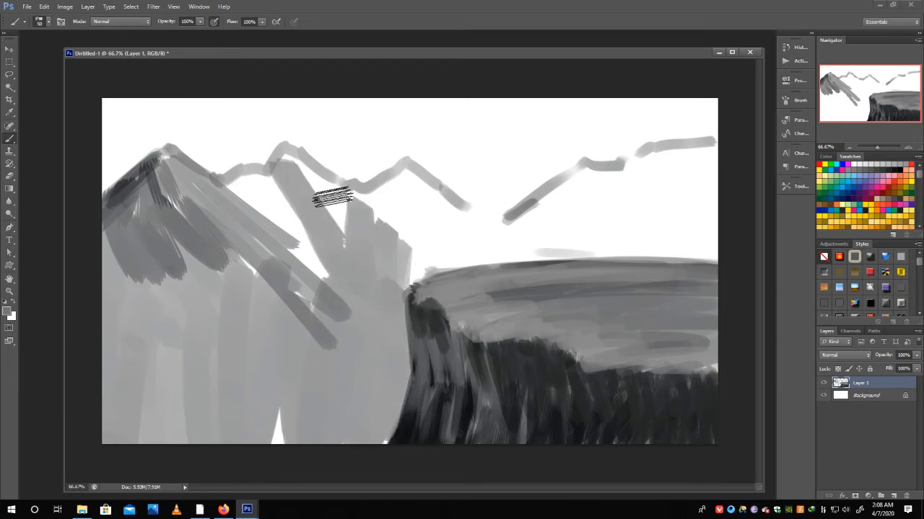
pyautogui.moveTo(288, 160); pyautogui.dragTo(351, 272)
pyautogui.moveTo(303, 289)
pyautogui.mouseDown()
pyautogui.moveTo(266, 172)
pyautogui.moveTo(243, 249)
pyautogui.mouseUp()
pyautogui.moveTo(177, 162); pyautogui.dragTo(324, 270)
pyautogui.moveTo(347, 195)
pyautogui.mouseDown()
pyautogui.moveTo(440, 241)
pyautogui.moveTo(446, 189)
pyautogui.mouseUp()
pyautogui.moveTo(476, 238); pyautogui.dragTo(423, 175)
pyautogui.moveTo(375, 159)
pyautogui.mouseDown()
pyautogui.moveTo(402, 248)
pyautogui.moveTo(510, 244)
pyautogui.moveTo(606, 179)
pyautogui.moveTo(613, 226)
pyautogui.moveTo(666, 186)
pyautogui.moveTo(714, 207)
pyautogui.moveTo(670, 241)
pyautogui.moveTo(596, 241)
pyautogui.moveTo(715, 152)
pyautogui.moveTo(736, 218)
pyautogui.moveTo(310, 392)
pyautogui.moveTo(155, 202)
pyautogui.moveTo(134, 291)
pyautogui.moveTo(169, 330)
pyautogui.moveTo(279, 336)
pyautogui.moveTo(175, 397)
pyautogui.moveTo(174, 436)
pyautogui.moveTo(262, 429)
pyautogui.moveTo(350, 382)
pyautogui.mouseUp()
pyautogui.moveTo(275, 193)
pyautogui.mouseDown()
pyautogui.moveTo(289, 176)
pyautogui.moveTo(265, 231)
pyautogui.moveTo(309, 233)
pyautogui.moveTo(323, 297)
pyautogui.moveTo(383, 181)
pyautogui.moveTo(394, 194)
pyautogui.moveTo(365, 241)
pyautogui.moveTo(404, 253)
pyautogui.moveTo(371, 268)
pyautogui.moveTo(392, 295)
pyautogui.moveTo(401, 360)
pyautogui.mouseUp()
pyautogui.moveTo(599, 167)
pyautogui.mouseDown()
pyautogui.moveTo(541, 226)
pyautogui.moveTo(560, 212)
pyautogui.moveTo(614, 264)
pyautogui.moveTo(714, 260)
pyautogui.mouseUp()
# Step: Outline the lake edge in dark grey and add light diagonal foreground strokes
pyautogui.moveTo(425, 309)
pyautogui.mouseDown()
pyautogui.moveTo(664, 303)
pyautogui.moveTo(724, 314)
pyautogui.moveTo(649, 334)
pyautogui.moveTo(725, 363)
pyautogui.moveTo(653, 364)
pyautogui.moveTo(635, 351)
pyautogui.mouseUp()
pyautogui.hotkey('ctrl', 'alt', 'z')
pyautogui.moveTo(469, 295)
pyautogui.mouseDown()
pyautogui.moveTo(473, 319)
pyautogui.moveTo(448, 289)
pyautogui.moveTo(527, 278)
pyautogui.moveTo(656, 305)
pyautogui.moveTo(469, 348)
pyautogui.mouseUp()
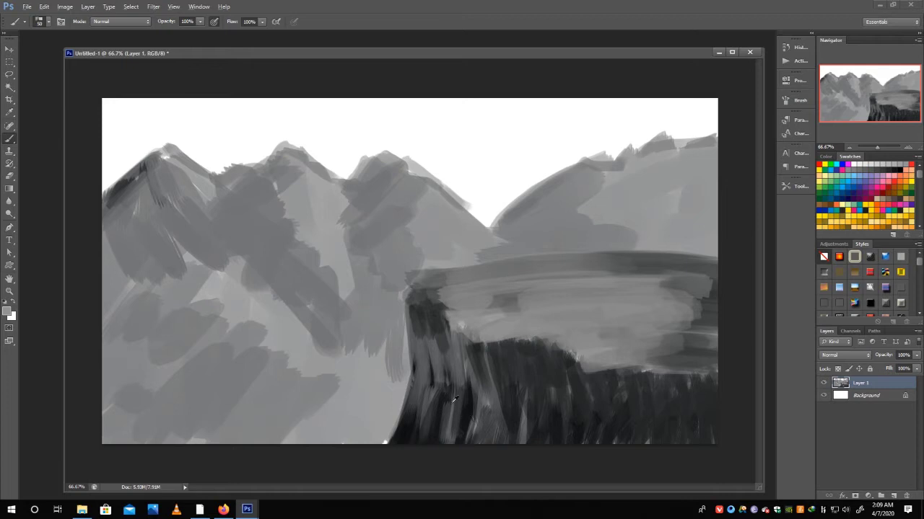
pyautogui.moveTo(259, 389); pyautogui.dragTo(425, 360)
pyautogui.moveTo(109, 431)
pyautogui.mouseDown()
pyautogui.moveTo(393, 371)
pyautogui.moveTo(404, 394)
pyautogui.mouseUp()
pyautogui.moveTo(312, 437); pyautogui.dragTo(398, 408)
# Step: Paint light grey clouds across the upper sky and darken the cliff edge and face
pyautogui.keyDown('alt'); pyautogui.click(313, 211); pyautogui.keyUp('alt')
pyautogui.moveTo(115, 173)
pyautogui.mouseDown()
pyautogui.moveTo(198, 113)
pyautogui.moveTo(210, 151)
pyautogui.moveTo(337, 109)
pyautogui.moveTo(320, 123)
pyautogui.moveTo(351, 117)
pyautogui.moveTo(473, 182)
pyautogui.moveTo(640, 114)
pyautogui.moveTo(522, 130)
pyautogui.mouseUp()
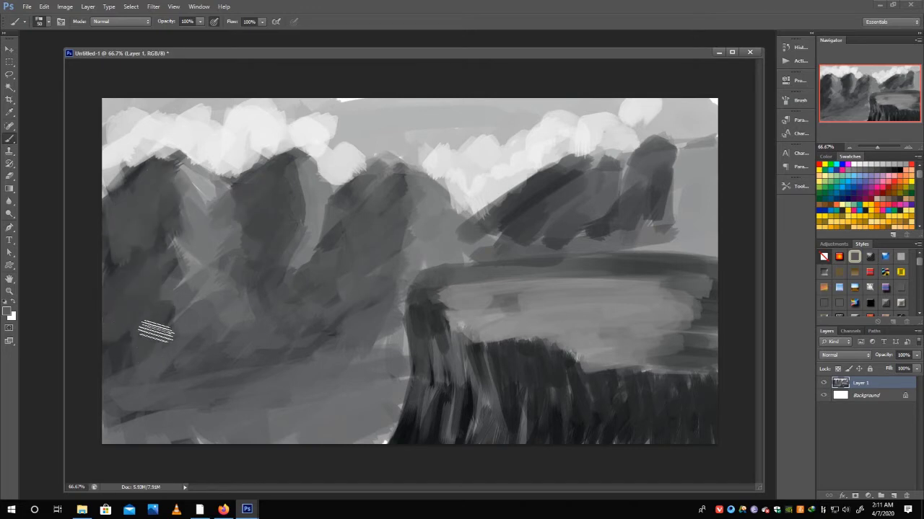
pyautogui.moveTo(447, 378)
pyautogui.mouseDown()
pyautogui.moveTo(423, 308)
pyautogui.moveTo(443, 330)
pyautogui.mouseUp()
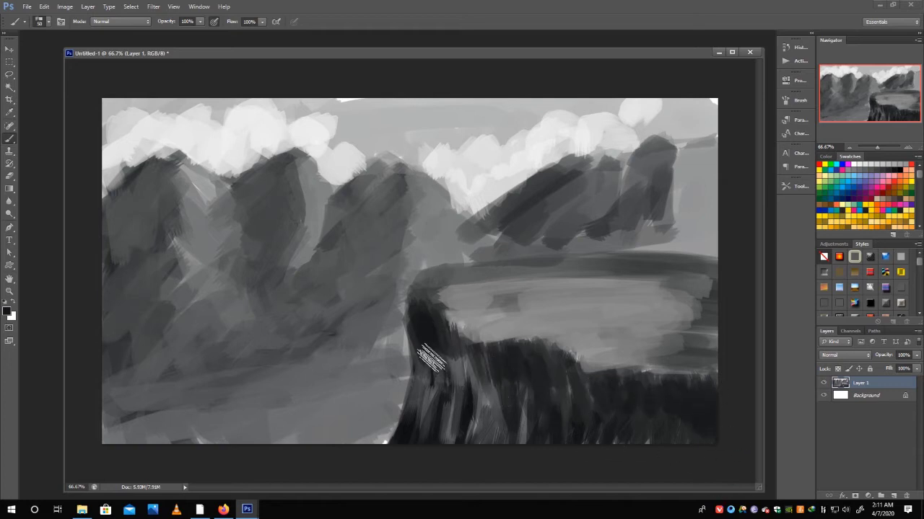
pyautogui.moveTo(546, 431)
pyautogui.mouseDown()
pyautogui.moveTo(577, 382)
pyautogui.moveTo(614, 433)
pyautogui.mouseUp()
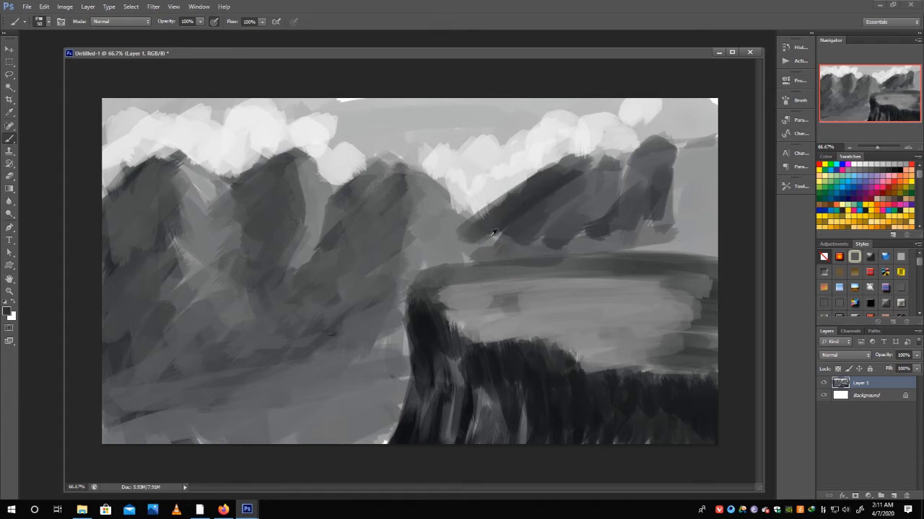
pyautogui.moveTo(480, 251)
pyautogui.mouseDown()
pyautogui.moveTo(423, 264)
pyautogui.moveTo(444, 282)
pyautogui.mouseUp()
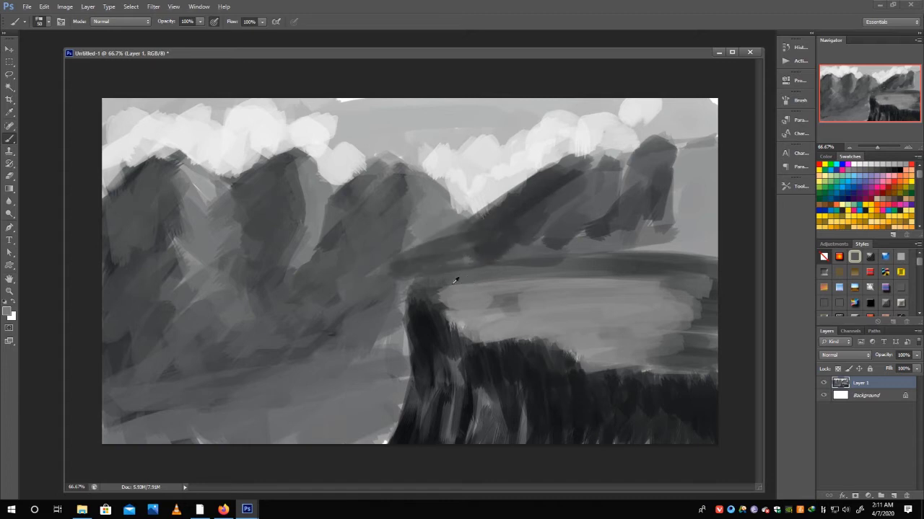
# Step: Lighten and smooth the lake's top edge, undoing a stray dark band on the lower-left hills
pyautogui.moveTo(649, 283); pyautogui.dragTo(691, 266)
pyautogui.moveTo(478, 328)
pyautogui.mouseDown()
pyautogui.moveTo(551, 305)
pyautogui.moveTo(447, 299)
pyautogui.moveTo(692, 297)
pyautogui.moveTo(670, 325)
pyautogui.moveTo(678, 365)
pyautogui.moveTo(635, 375)
pyautogui.mouseUp()
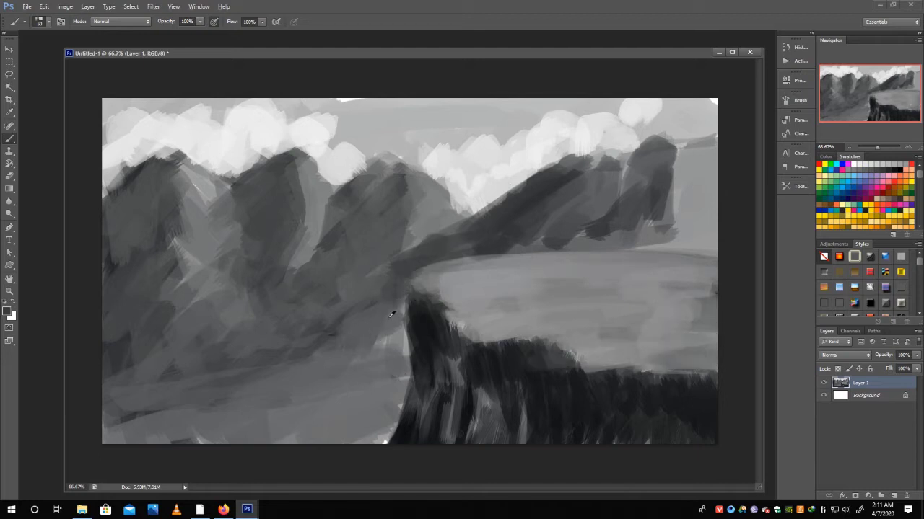
pyautogui.moveTo(385, 279)
pyautogui.mouseDown()
pyautogui.moveTo(320, 352)
pyautogui.moveTo(340, 336)
pyautogui.moveTo(252, 380)
pyautogui.mouseUp()
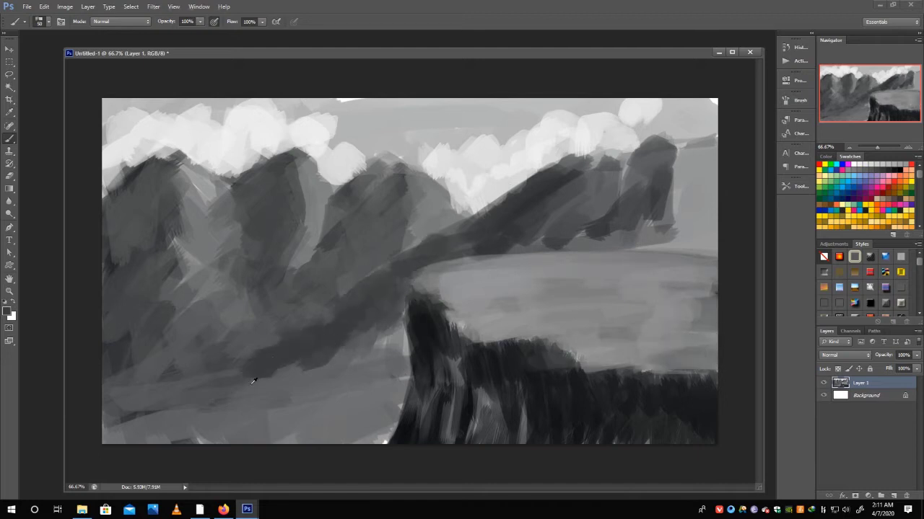
pyautogui.moveTo(294, 346)
pyautogui.mouseDown()
pyautogui.moveTo(363, 351)
pyautogui.moveTo(342, 371)
pyautogui.moveTo(223, 383)
pyautogui.moveTo(108, 429)
pyautogui.mouseUp()
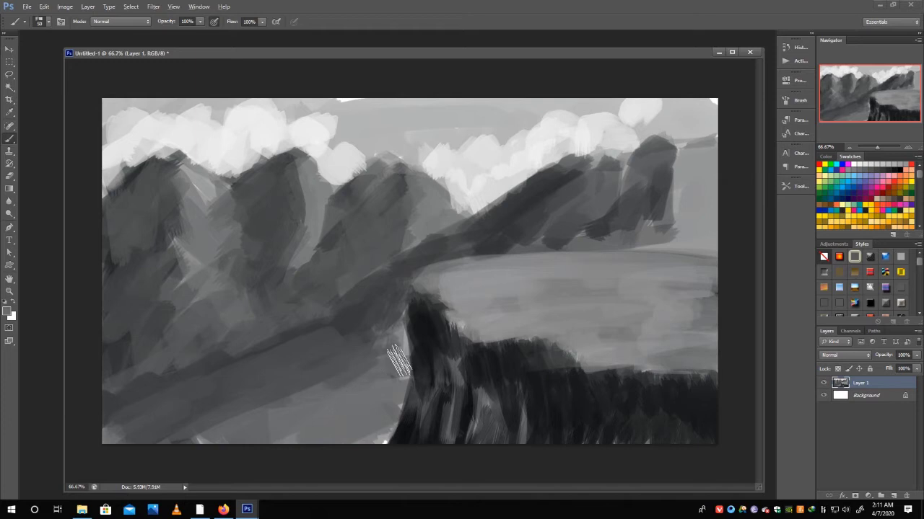
pyautogui.hotkey('ctrl', 'z')
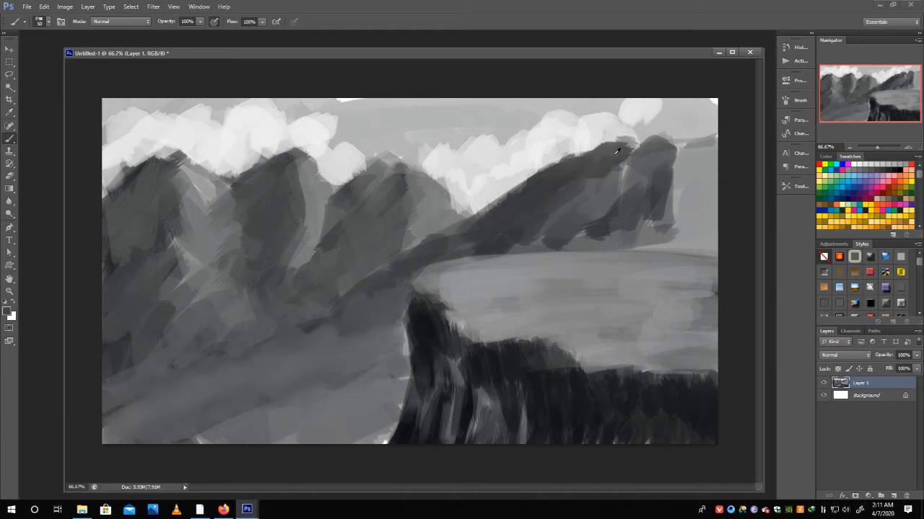
# Step: Extend the dark right ridge to the canvas edge and lighten the sky above it
pyautogui.moveTo(654, 151); pyautogui.dragTo(714, 174)
pyautogui.moveTo(675, 126); pyautogui.dragTo(722, 162)
pyautogui.moveTo(636, 132); pyautogui.dragTo(662, 152)
pyautogui.press('d')
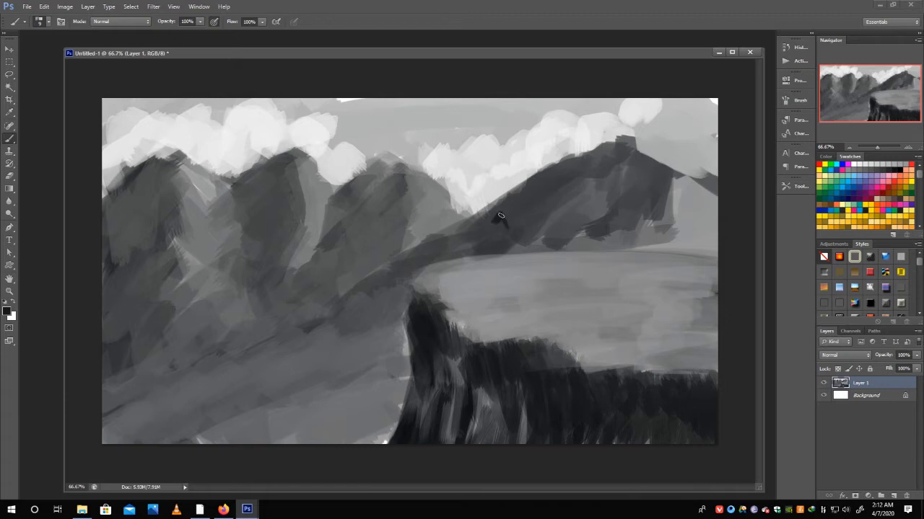
# Step: Stamp a horse silhouette on the cliff with legs and shadow, then hatch the right mountain slope
pyautogui.click(513, 218)
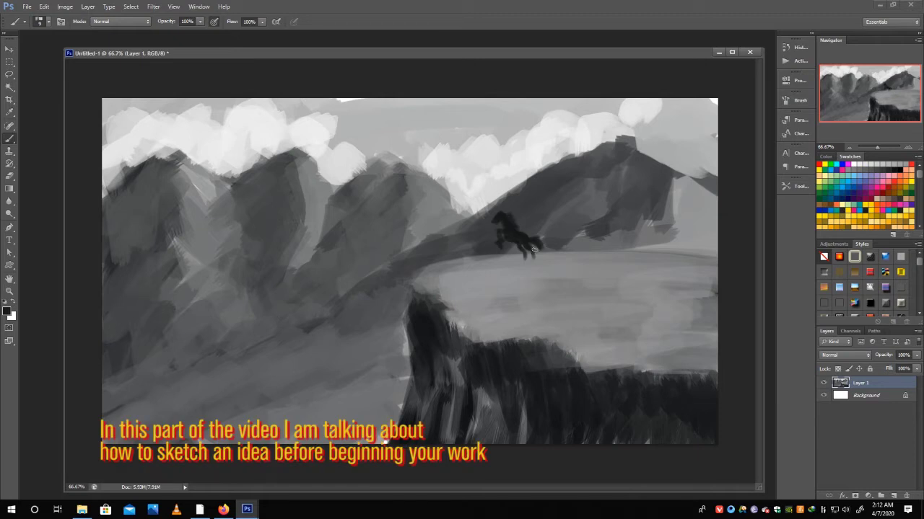
pyautogui.moveTo(535, 261); pyautogui.dragTo(501, 261)
pyautogui.press('x')
pyautogui.press('x')
pyautogui.scroll(1, 515, 245)
pyautogui.scroll(1, 532, 250)
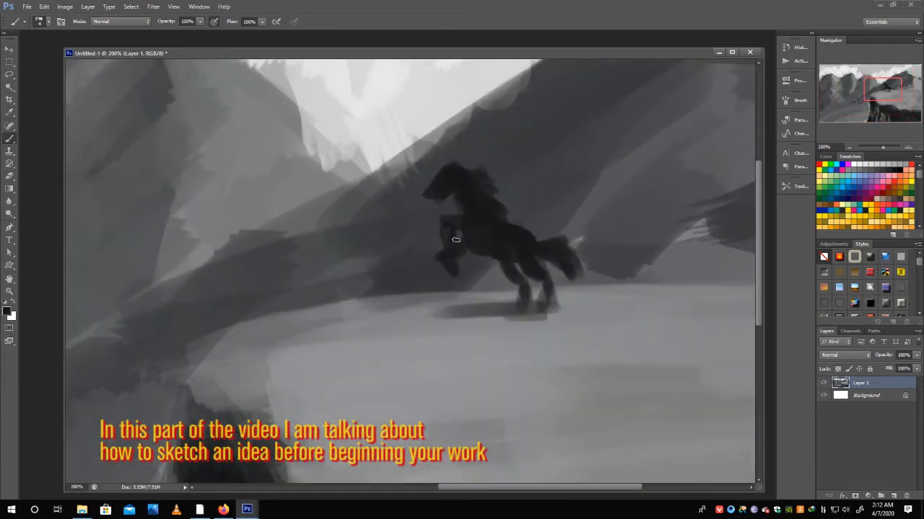
pyautogui.scroll(-2, 637, 159)
pyautogui.moveTo(638, 159)
pyautogui.mouseDown()
pyautogui.moveTo(677, 195)
pyautogui.moveTo(640, 174)
pyautogui.moveTo(626, 184)
pyautogui.moveTo(660, 209)
pyautogui.moveTo(674, 181)
pyautogui.moveTo(660, 216)
pyautogui.moveTo(635, 223)
pyautogui.moveTo(606, 210)
pyautogui.moveTo(619, 175)
pyautogui.moveTo(534, 227)
pyautogui.mouseUp()
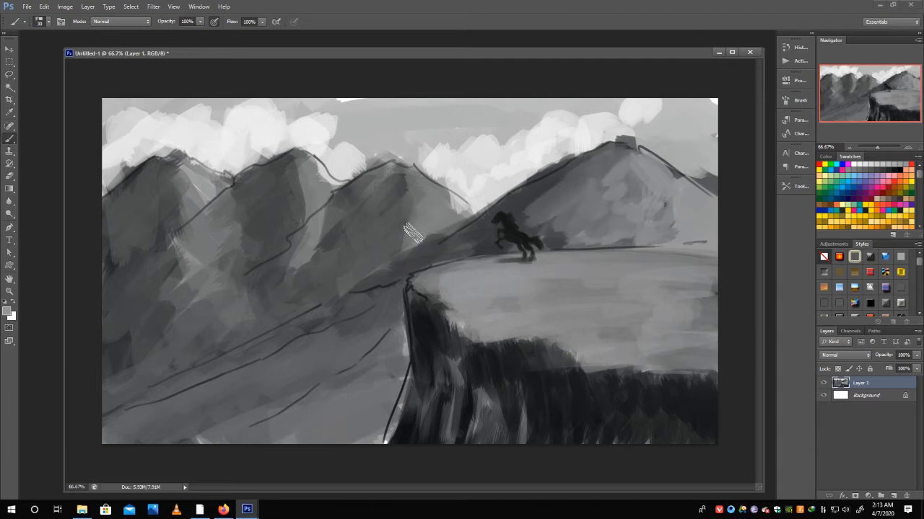
# Step: Lasso the horse, move it down-right onto the cliff, and repaint the hole left behind
pyautogui.moveTo(393, 196)
pyautogui.mouseDown()
pyautogui.moveTo(396, 229)
pyautogui.moveTo(383, 144)
pyautogui.moveTo(289, 238)
pyautogui.mouseUp()
pyautogui.press('l')
pyautogui.moveTo(553, 270); pyautogui.dragTo(570, 262)
pyautogui.press('v')
pyautogui.moveTo(525, 240); pyautogui.dragTo(558, 268)
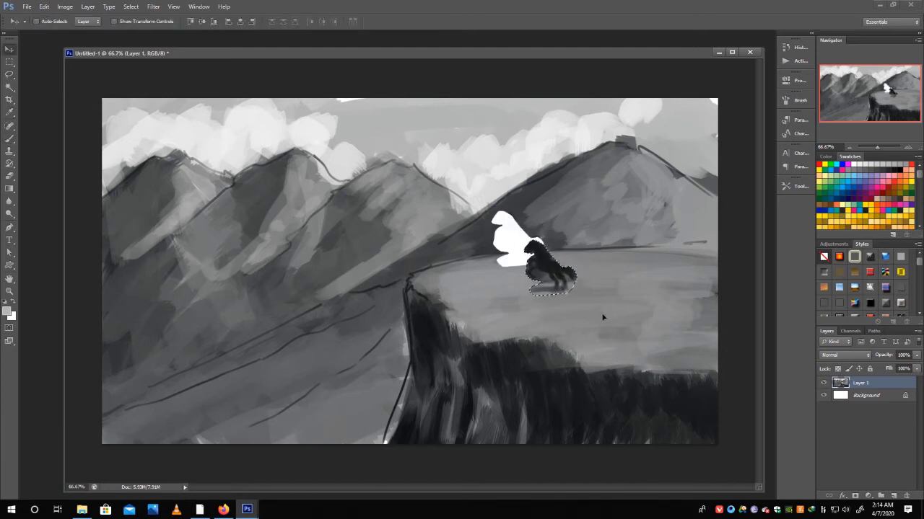
pyautogui.hotkey('ctrl', 'd')
pyautogui.press('b')
pyautogui.moveTo(498, 217); pyautogui.dragTo(534, 257)
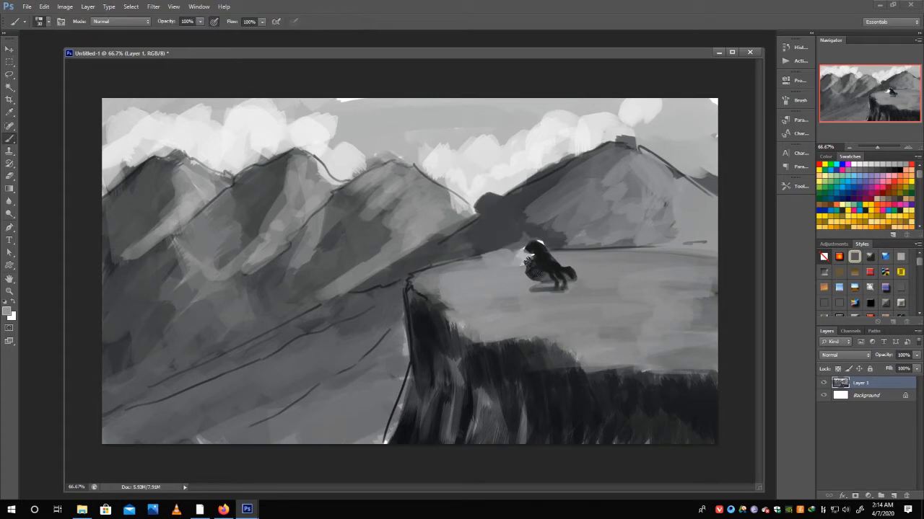
# Step: Touch up around the horse's head and legs, paint its shadow, then open the storm-clouds reference
pyautogui.keyDown('alt'); pyautogui.click(501, 236); pyautogui.keyUp('alt')
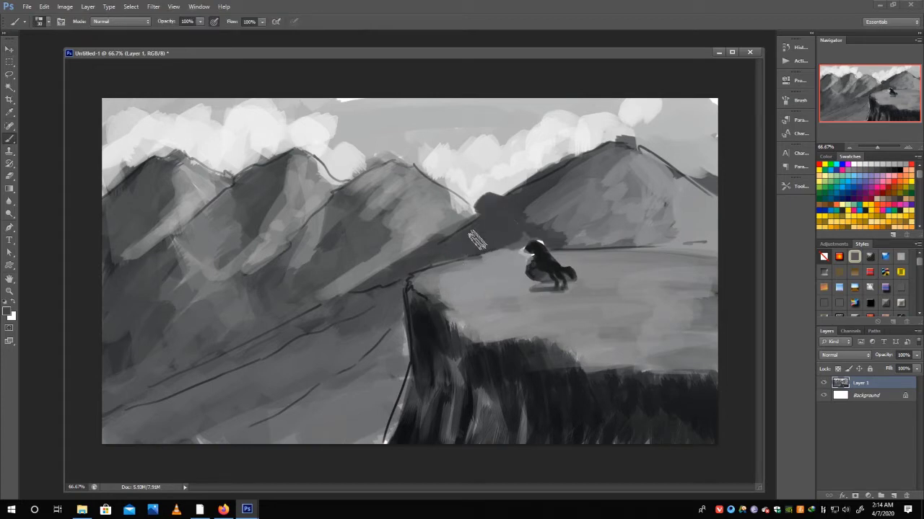
pyautogui.moveTo(530, 234); pyautogui.dragTo(498, 256)
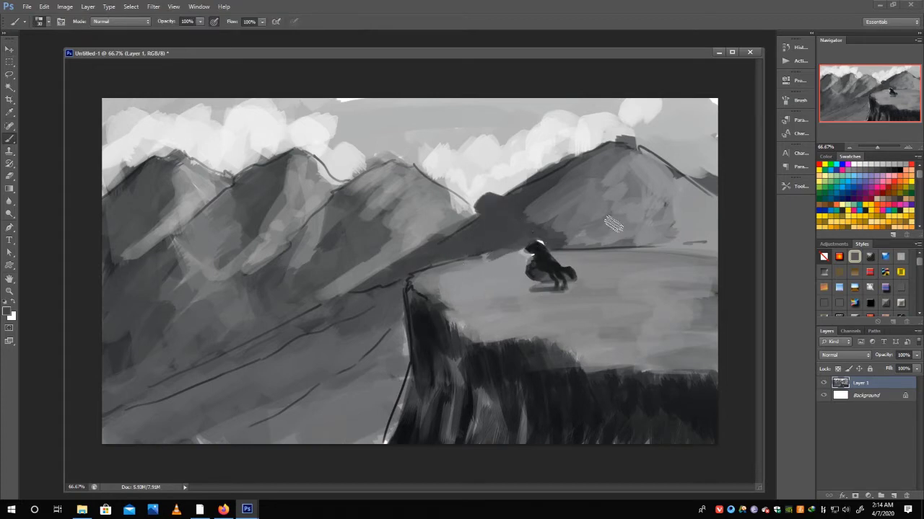
pyautogui.moveTo(519, 238); pyautogui.dragTo(561, 254)
pyautogui.scroll(1, 563, 254)
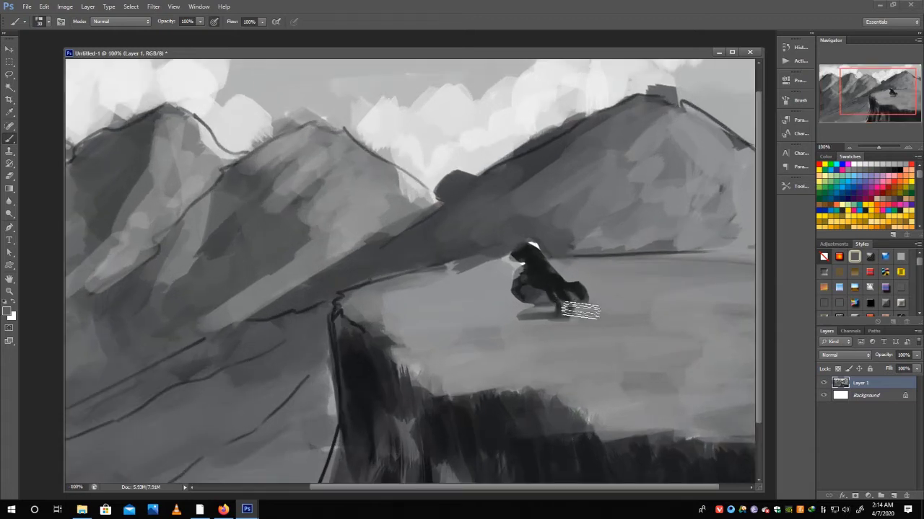
pyautogui.moveTo(562, 312); pyautogui.dragTo(570, 315)
pyautogui.keyDown('alt'); pyautogui.click(338, 225); pyautogui.keyUp('alt')
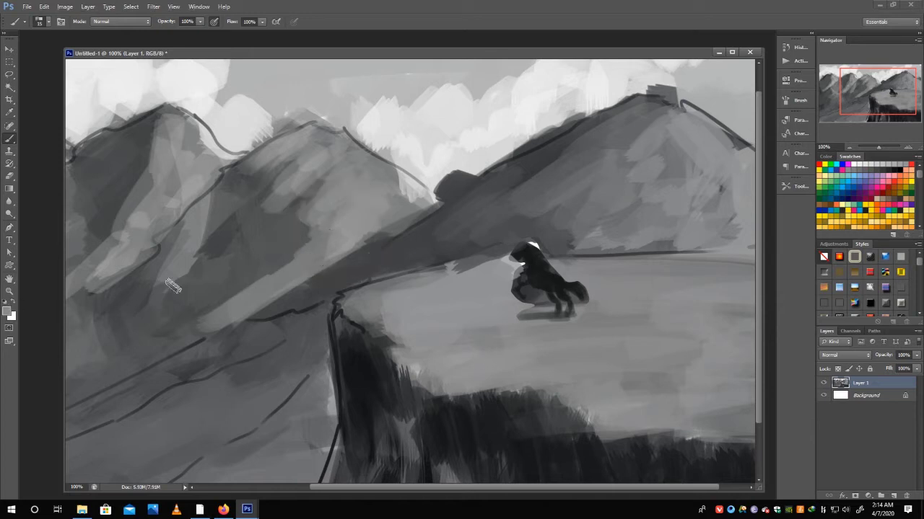
pyautogui.keyDown('alt'); pyautogui.click(556, 267); pyautogui.keyUp('alt')
pyautogui.moveTo(505, 332); pyautogui.dragTo(523, 364)
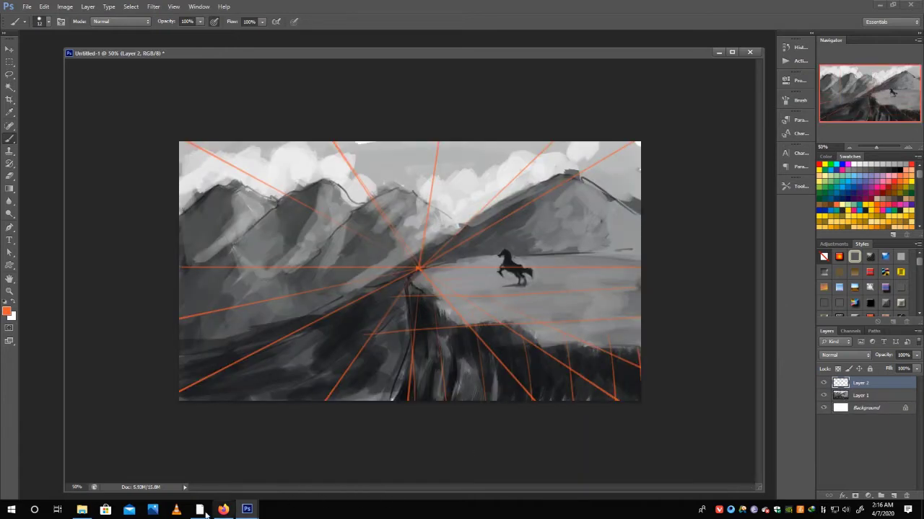
pyautogui.click(82, 510)
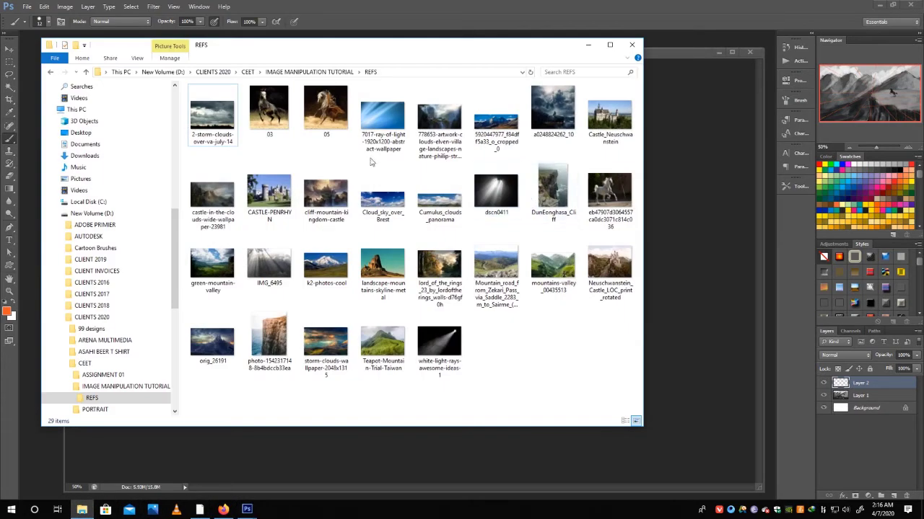
pyautogui.click(212, 116)
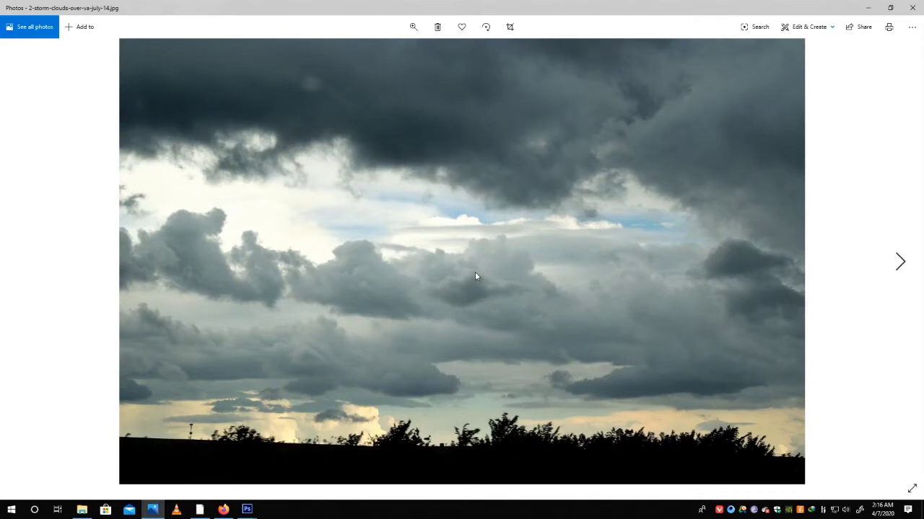
# Step: Step through the Rivendell, mountain panorama, Wise Man's Fear, Neuschwanstein and castle-in-clouds references
pyautogui.press('Right')
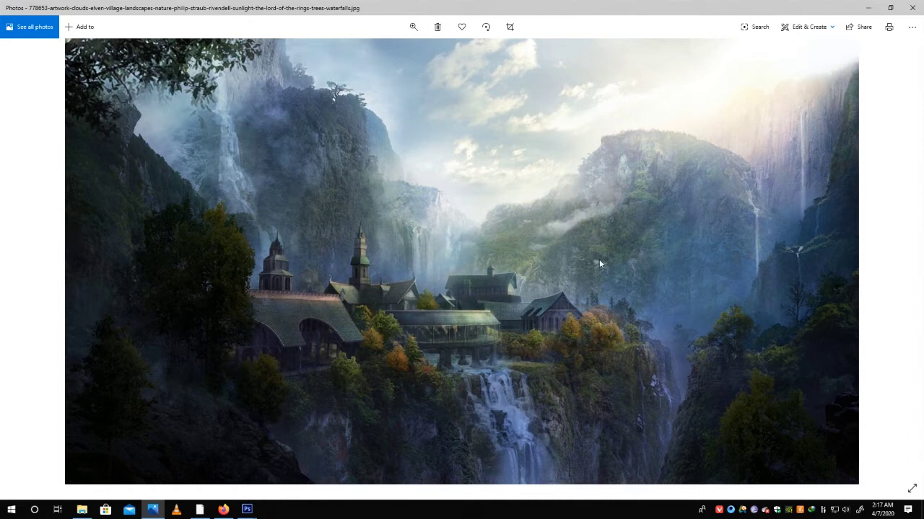
pyautogui.press('Right')
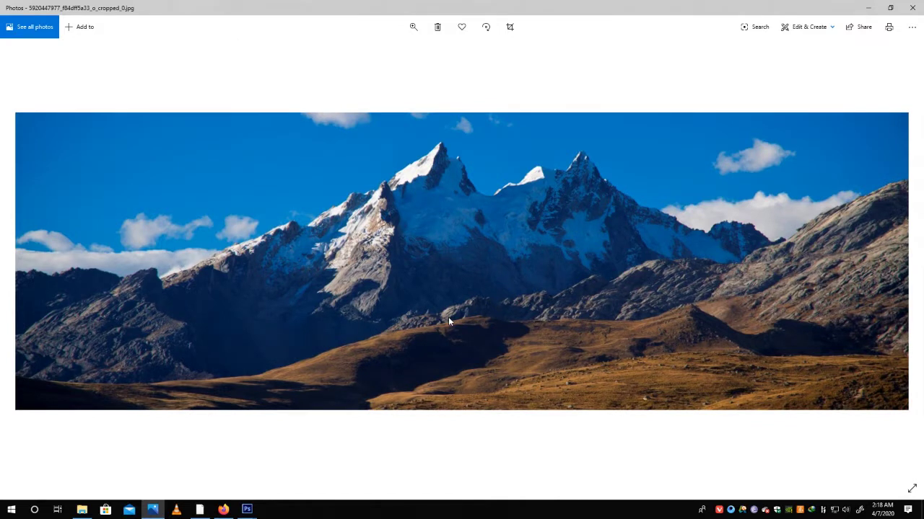
pyautogui.press('Right')
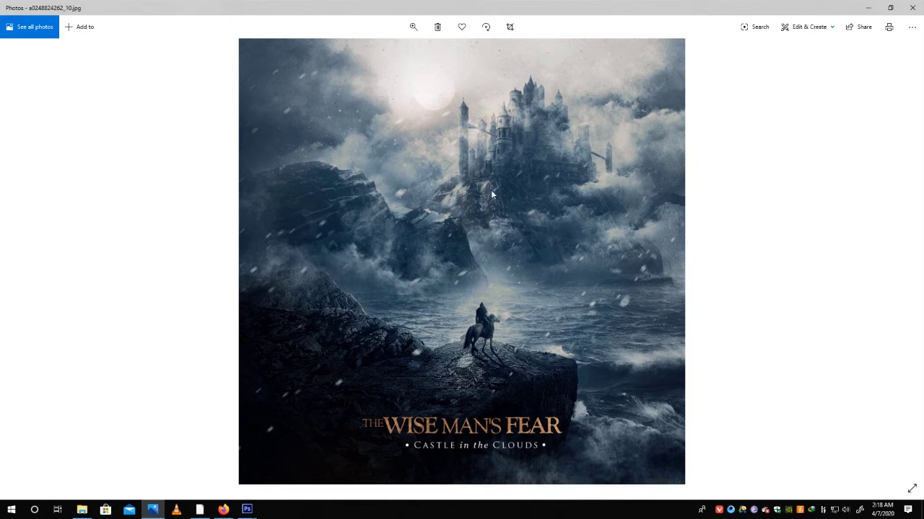
pyautogui.press('Right')
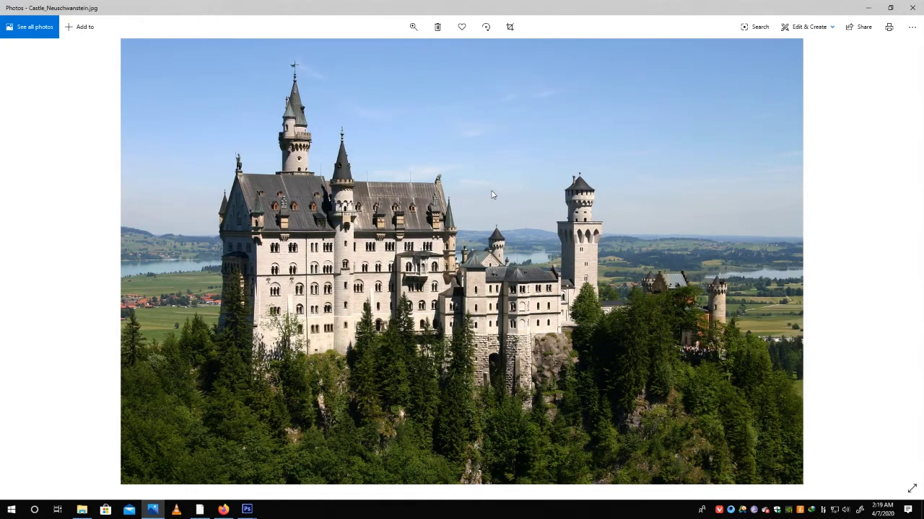
pyautogui.press('Right')
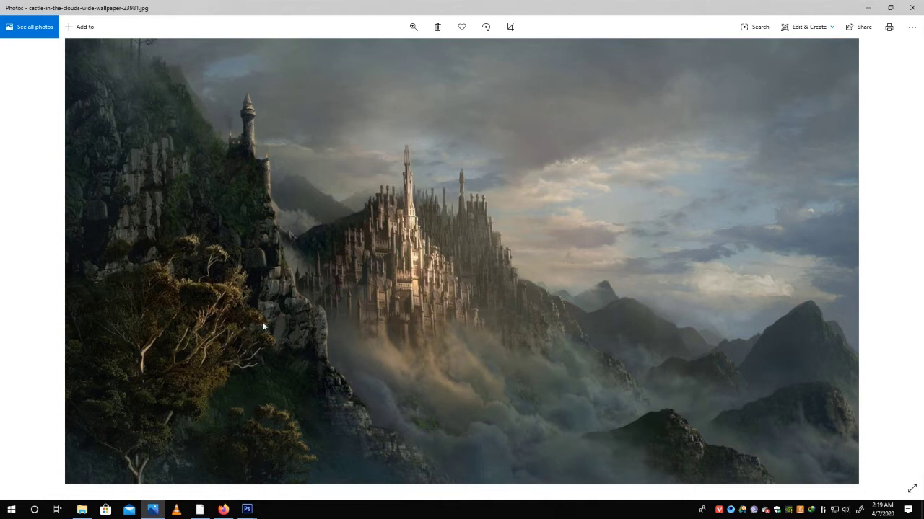
# Step: Browse the references from CASTLE-PENRHYN through green-mountain-valley, then close the Photos viewer
pyautogui.press('Right')
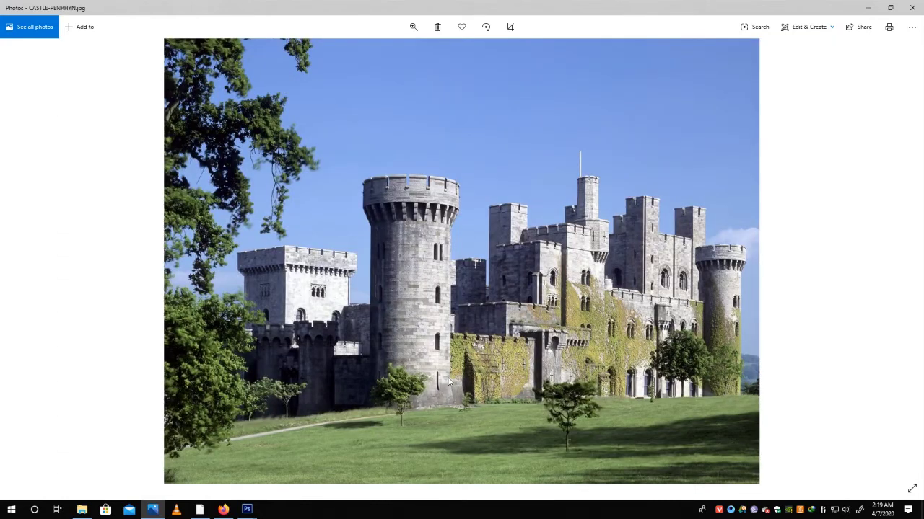
pyautogui.press('Right')
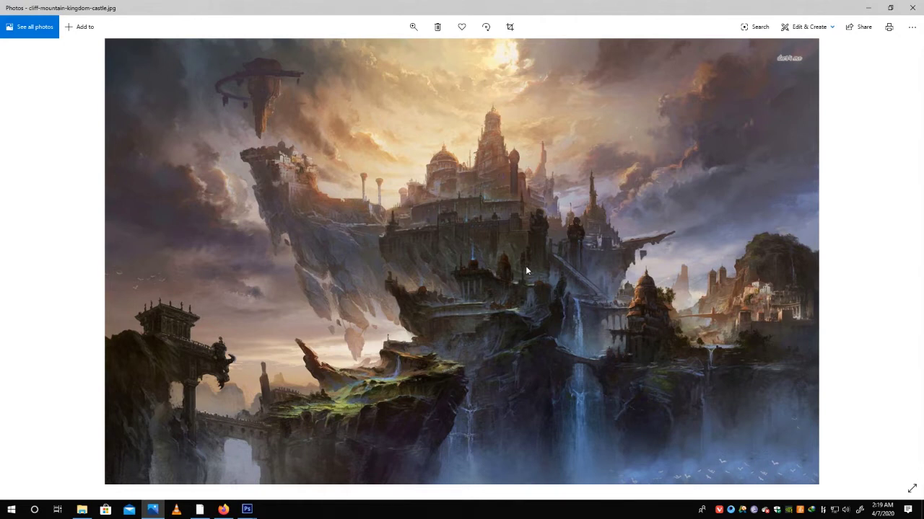
pyautogui.press('Right')
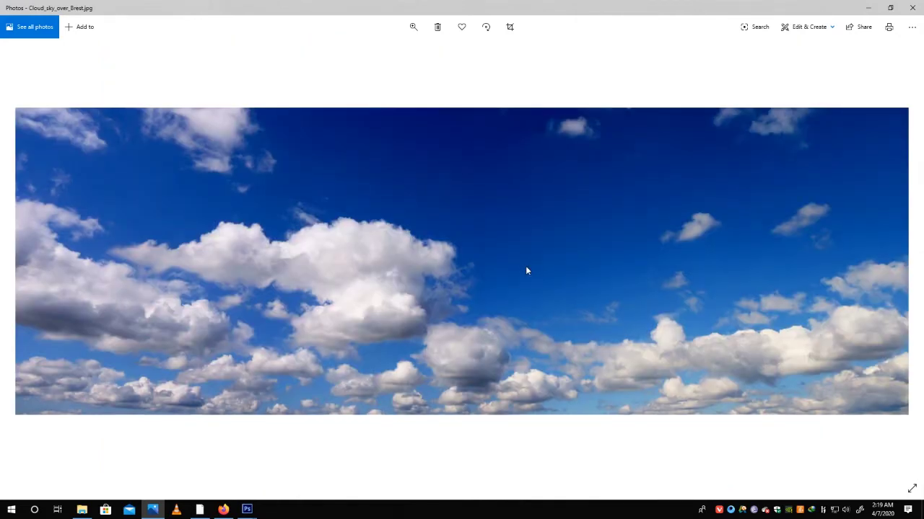
pyautogui.press('Right')
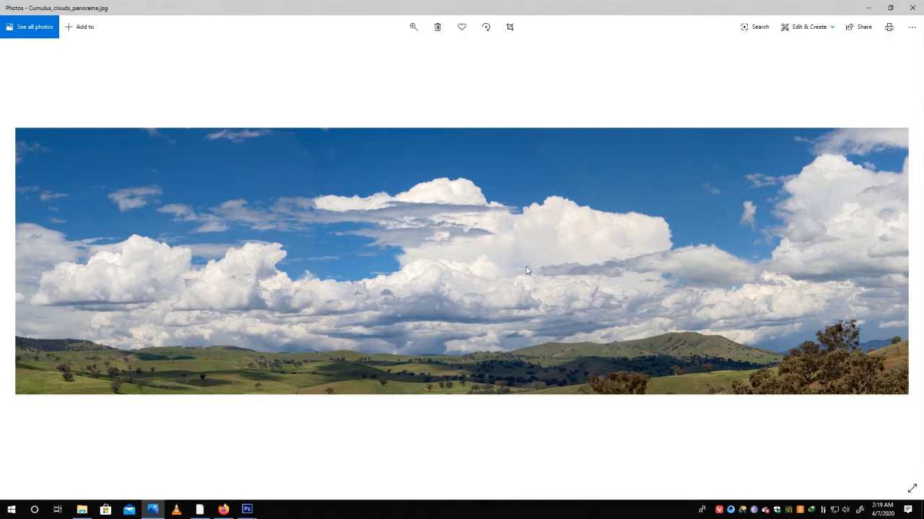
pyautogui.press('Right')
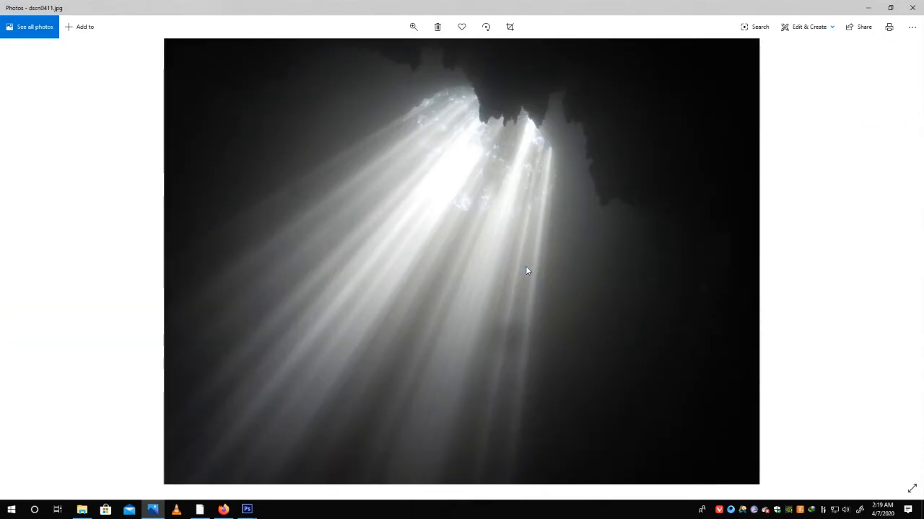
pyautogui.press('Right')
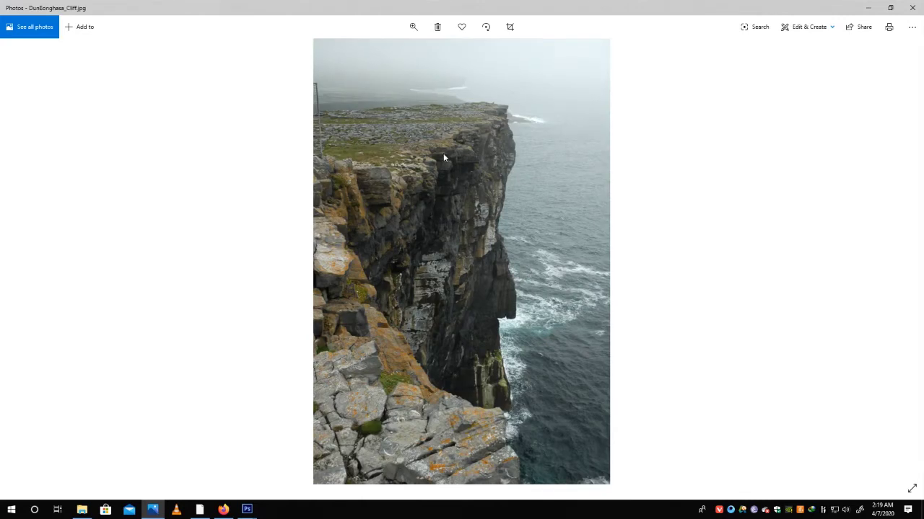
pyautogui.press('Right')
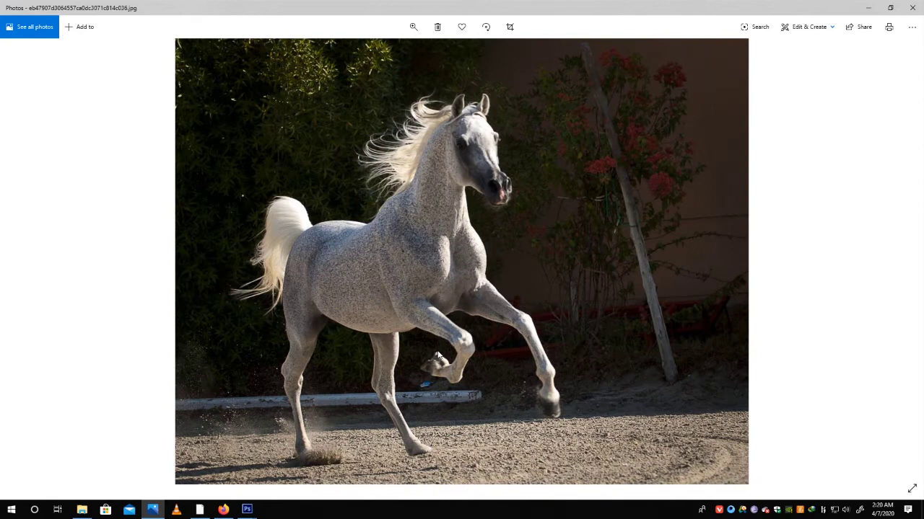
pyautogui.press('Right')
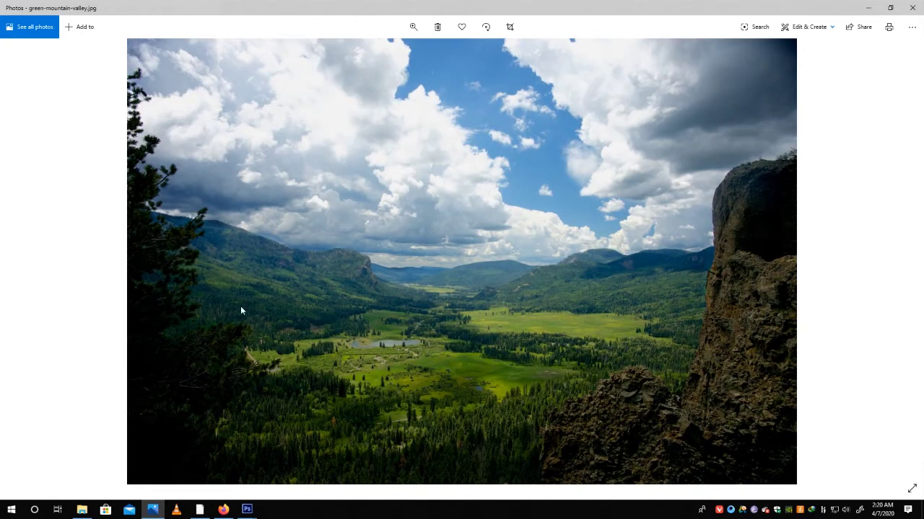
pyautogui.press('Right')
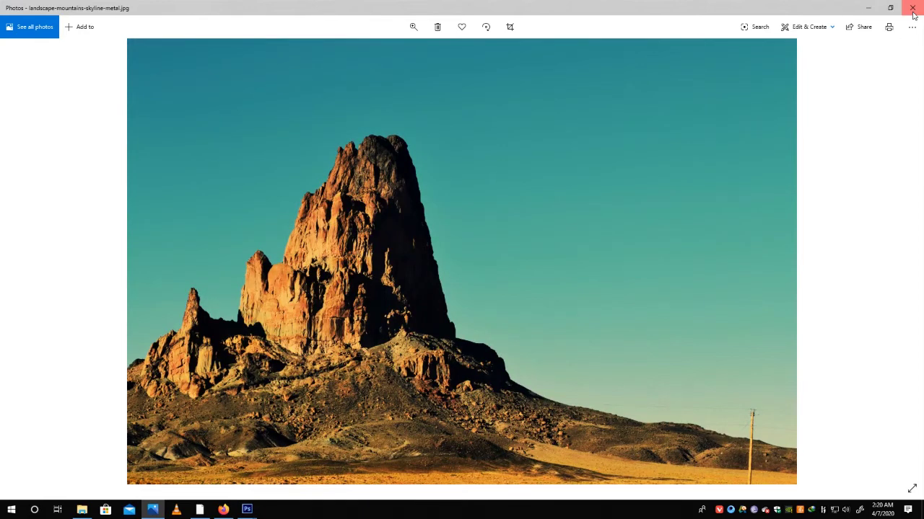
pyautogui.click(913, 15)
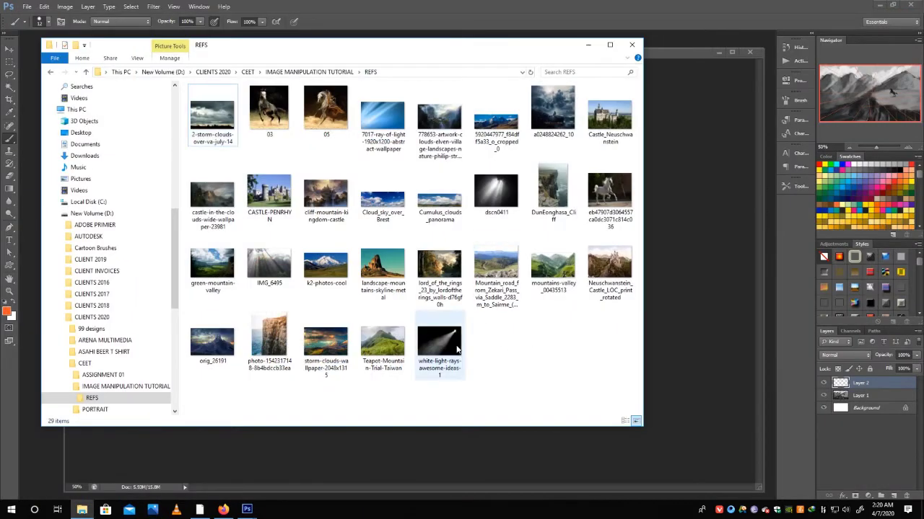
# Step: Drag the green-mountain-valley photo from the REFS folder into the Photoshop composite
pyautogui.moveTo(431, 49)
pyautogui.mouseDown()
pyautogui.moveTo(686, 425)
pyautogui.moveTo(650, 370)
pyautogui.mouseUp()
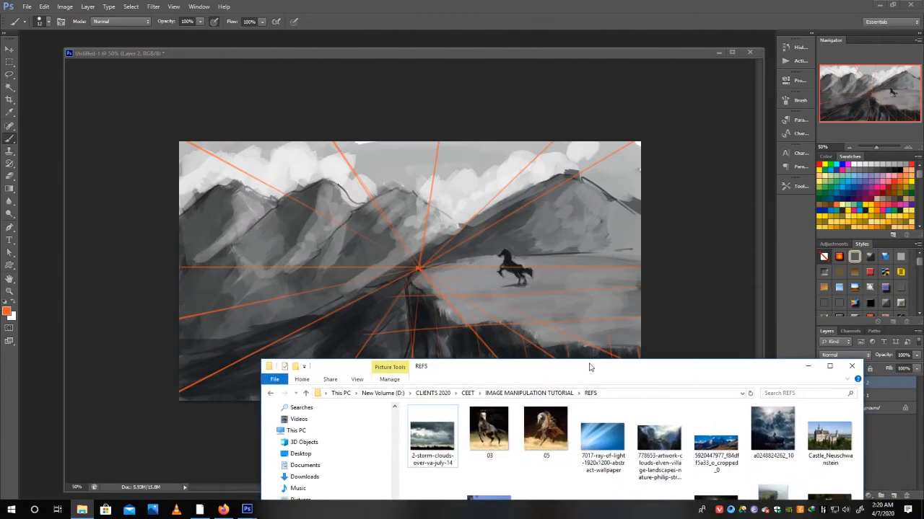
pyautogui.moveTo(589, 367); pyautogui.dragTo(373, 134)
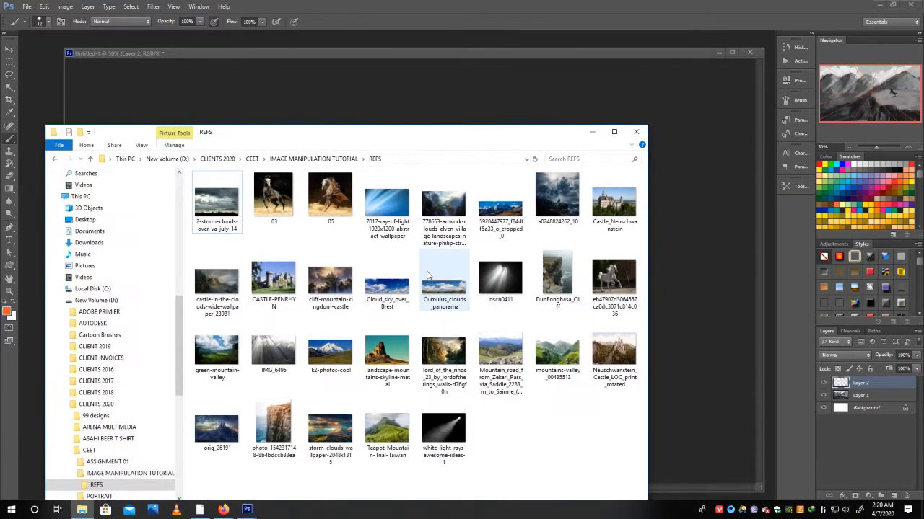
pyautogui.moveTo(216, 352); pyautogui.dragTo(347, 253)
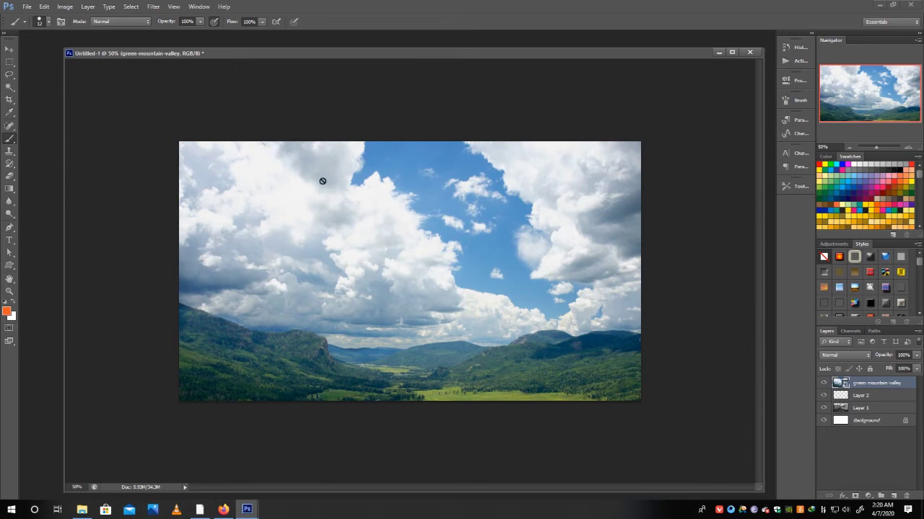
# Step: Place the k2-photos-cool snowy mountain photo, scale it down, reposition it, and commit
pyautogui.click(82, 512)
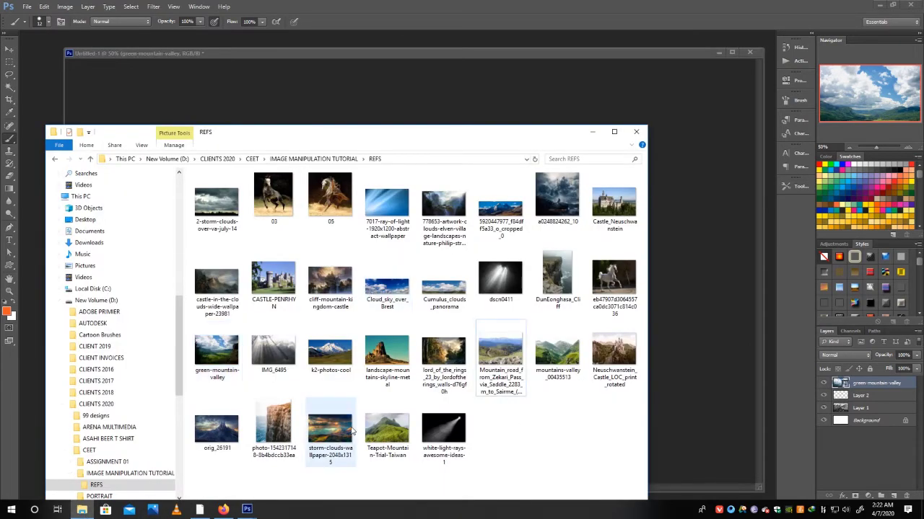
pyautogui.click(336, 366)
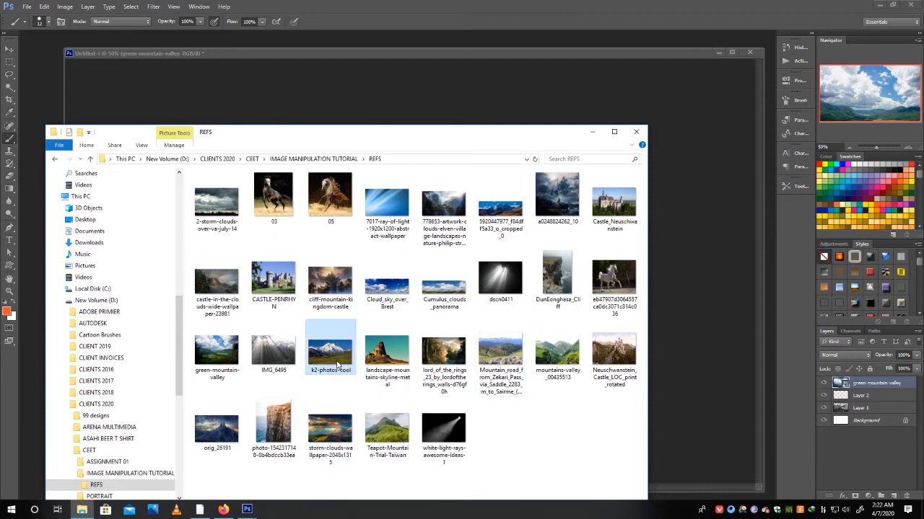
pyautogui.moveTo(336, 366); pyautogui.dragTo(355, 390)
pyautogui.moveTo(640, 142)
pyautogui.mouseDown()
pyautogui.moveTo(599, 181)
pyautogui.moveTo(506, 218)
pyautogui.mouseUp()
pyautogui.moveTo(455, 347)
pyautogui.mouseDown()
pyautogui.moveTo(427, 385)
pyautogui.moveTo(506, 324)
pyautogui.mouseUp()
pyautogui.press('Return')
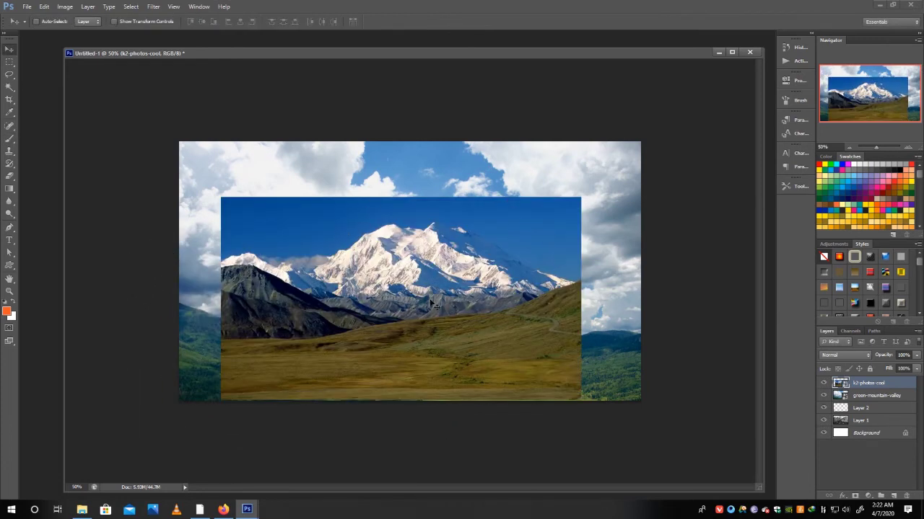
# Step: Try a colour-based selection of the mountain photo's blue sky, then deselect it
pyautogui.click(9, 88)
pyautogui.click(318, 232)
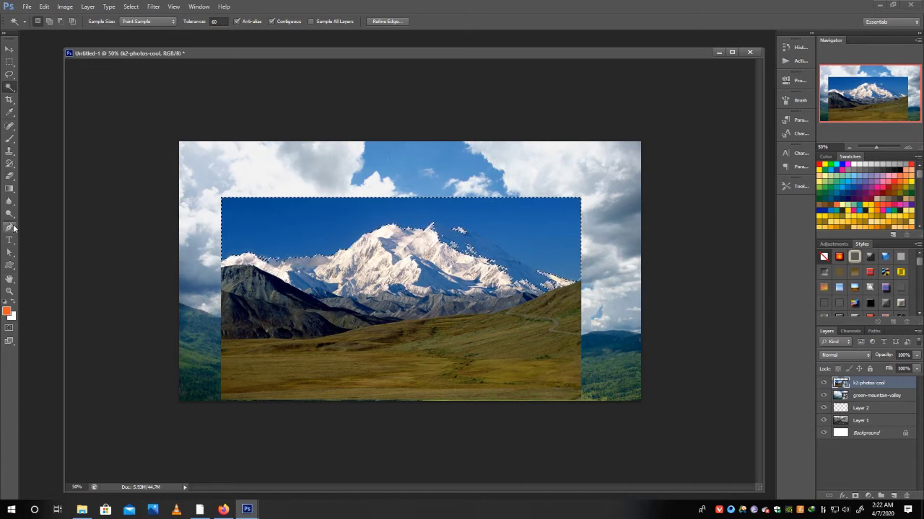
pyautogui.hotkey('ctrl', 'd')
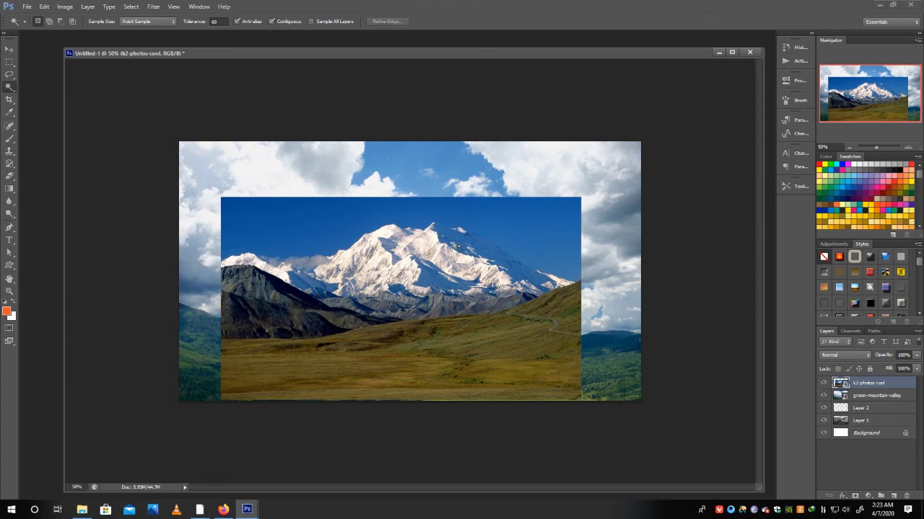
pyautogui.scroll(4, 503, 248)
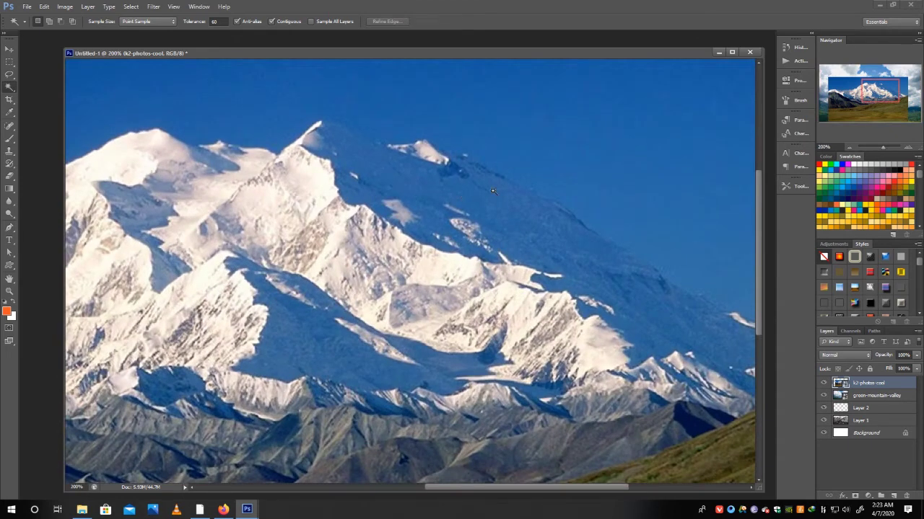
pyautogui.scroll(-3, 502, 248)
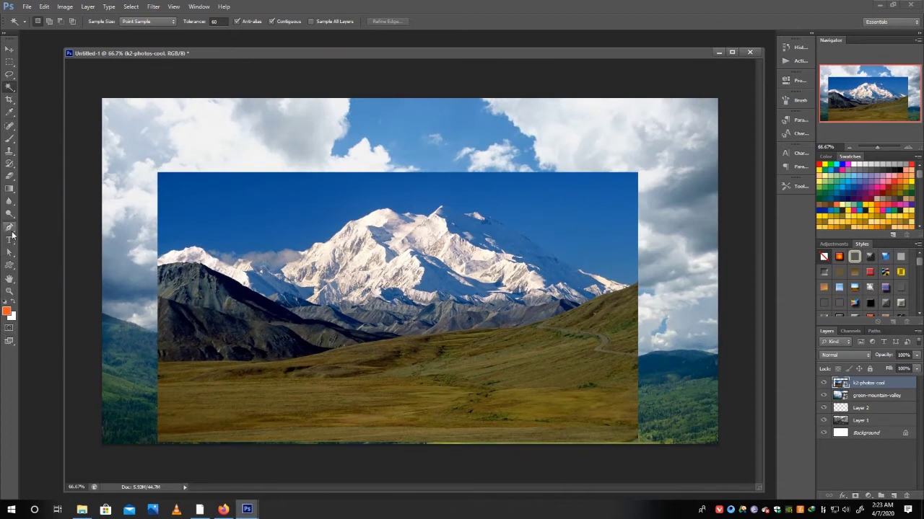
# Step: Lasso the sky above the ridge and rasterize the mountain layer
pyautogui.click(8, 78)
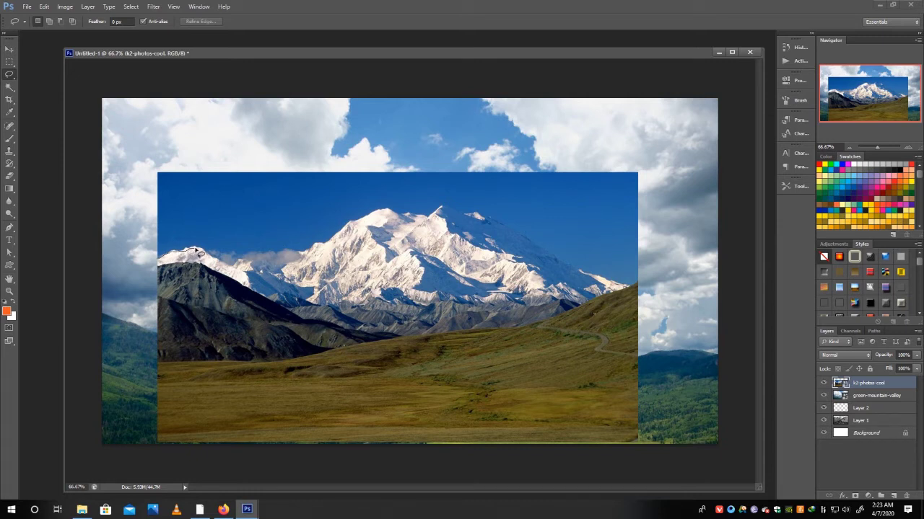
pyautogui.moveTo(296, 258)
pyautogui.mouseDown()
pyautogui.moveTo(307, 254)
pyautogui.moveTo(131, 265)
pyautogui.mouseUp()
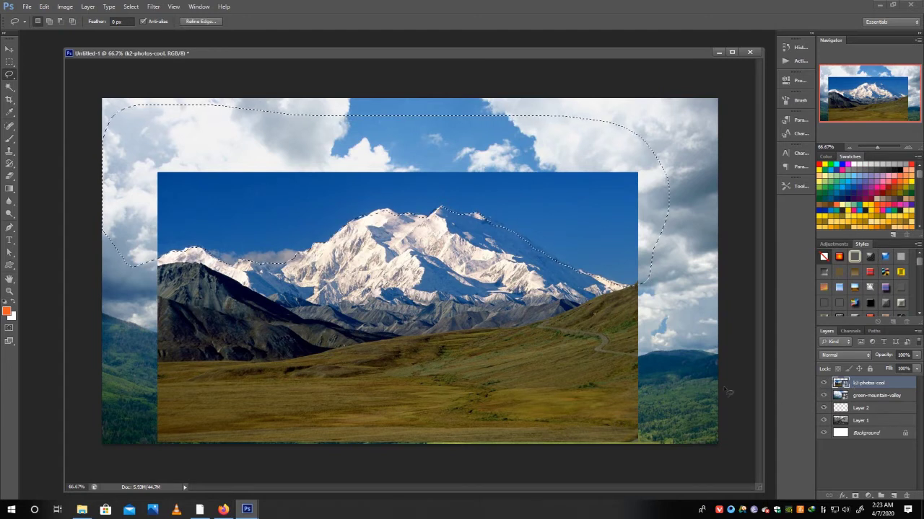
pyautogui.rightClick(839, 384)
pyautogui.press('Escape')
pyautogui.rightClick(853, 387)
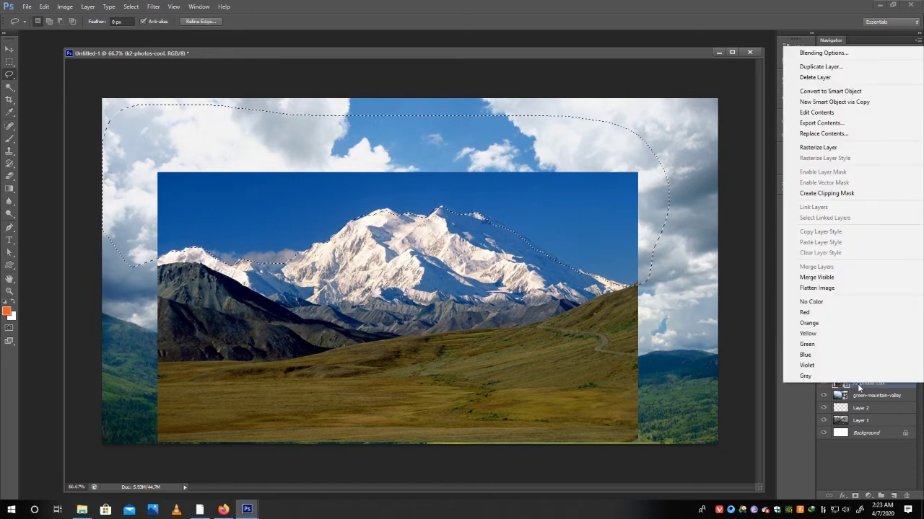
pyautogui.click(817, 147)
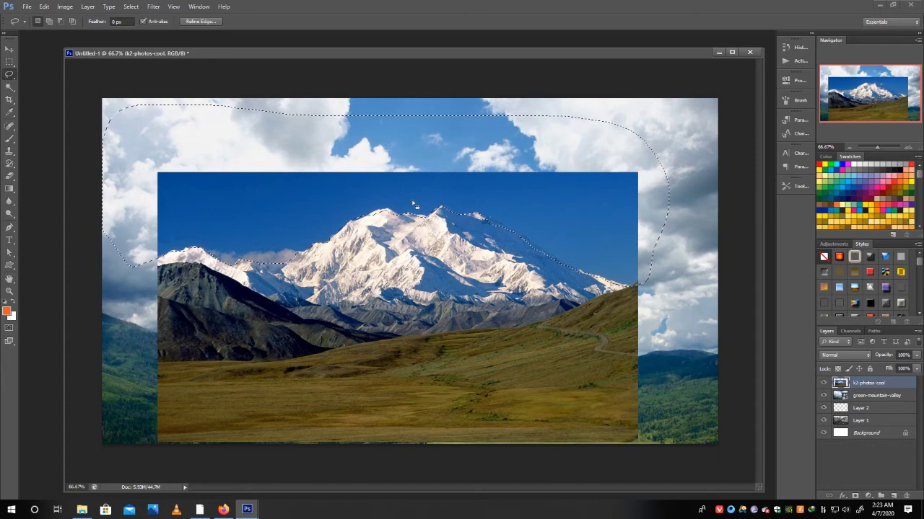
# Step: Delete the selected blue sky and move the mountain layer down and left
pyautogui.press('Delete')
pyautogui.hotkey('ctrl', 'd')
pyautogui.press('v')
pyautogui.moveTo(376, 287)
pyautogui.mouseDown()
pyautogui.moveTo(230, 357)
pyautogui.moveTo(271, 348)
pyautogui.mouseUp()
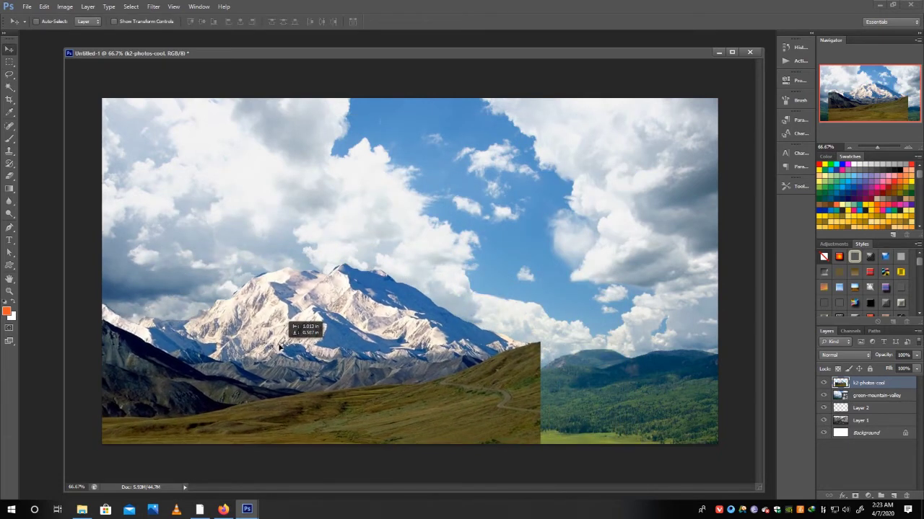
# Step: Shift the mountain copy to the right, then hide and reshow both k2-photos-cool layers to compare
pyautogui.moveTo(271, 349)
pyautogui.mouseDown()
pyautogui.moveTo(470, 368)
pyautogui.moveTo(481, 350)
pyautogui.moveTo(513, 354)
pyautogui.mouseUp()
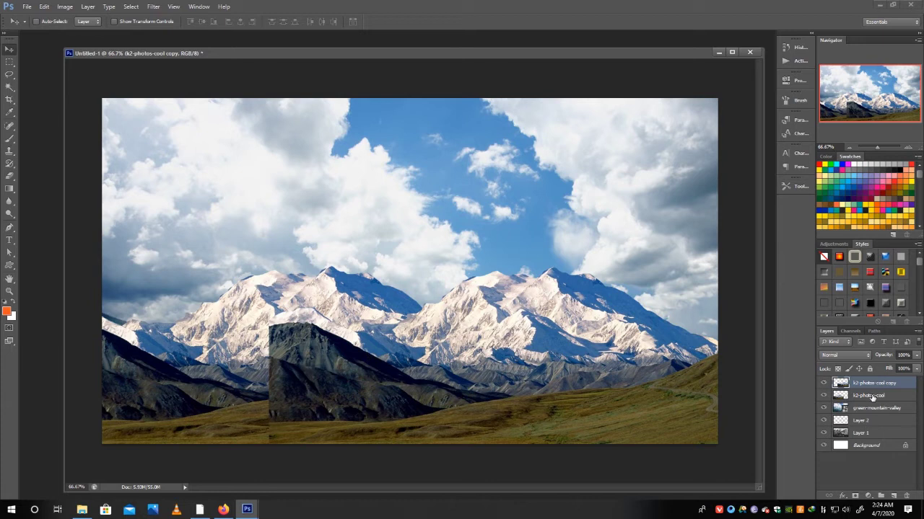
pyautogui.moveTo(824, 383); pyautogui.dragTo(824, 396)
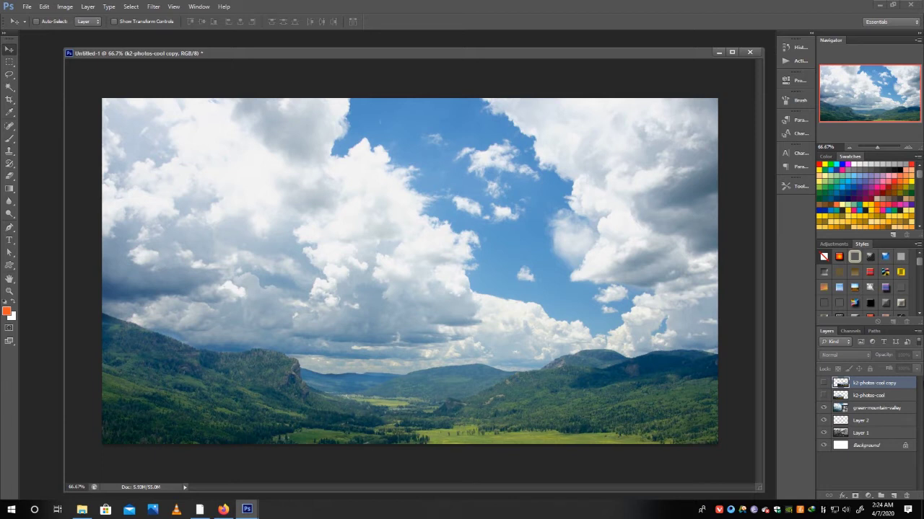
pyautogui.click(823, 383)
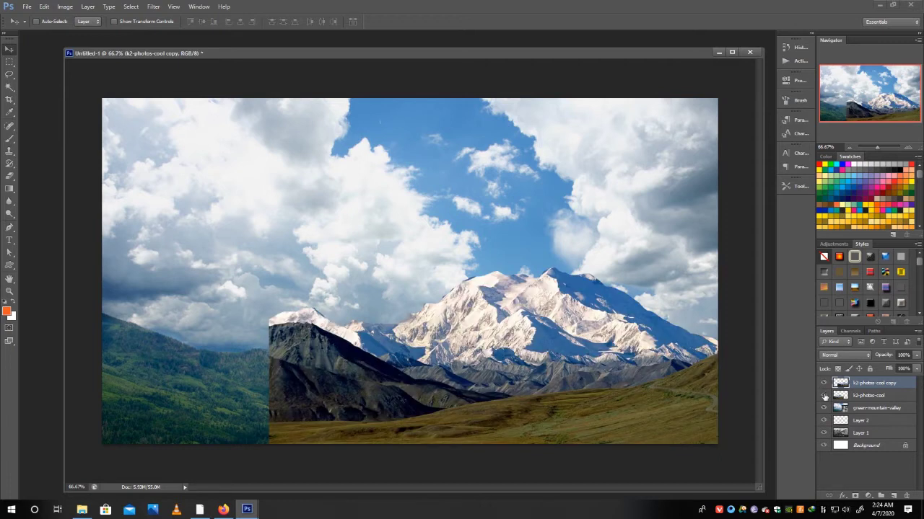
pyautogui.click(824, 396)
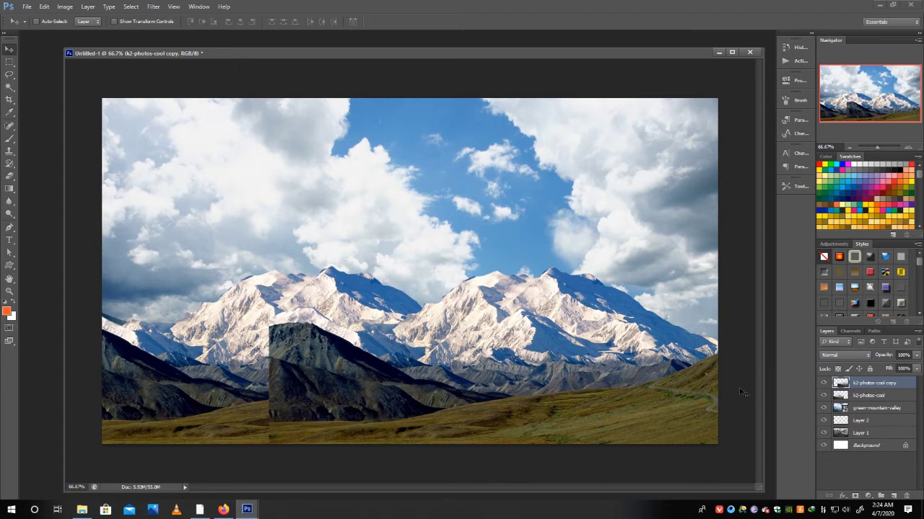
# Step: Flip both k2-photos-cool layers horizontally with Free Transform, then make the copy layer active
pyautogui.keyDown('shift'); pyautogui.click(846, 397); pyautogui.keyUp('shift')
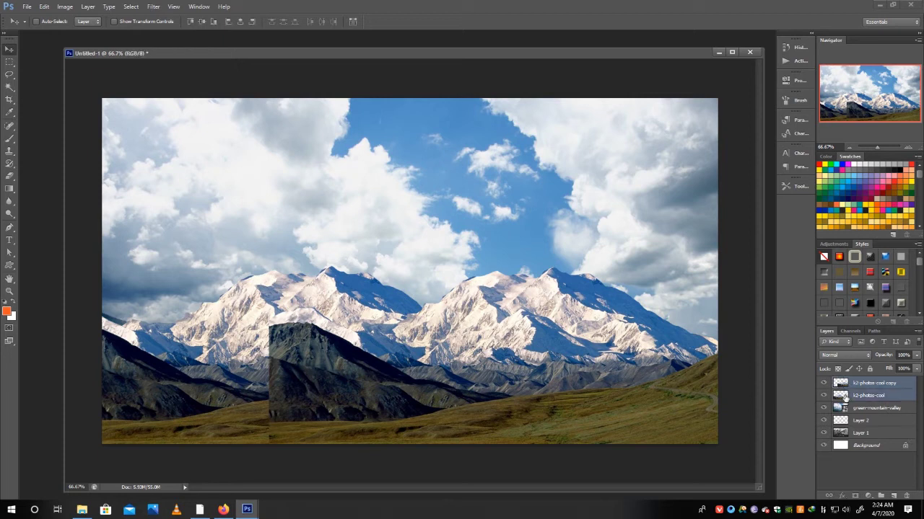
pyautogui.click(823, 395)
pyautogui.click(824, 383)
pyautogui.hotkey('ctrl', 't')
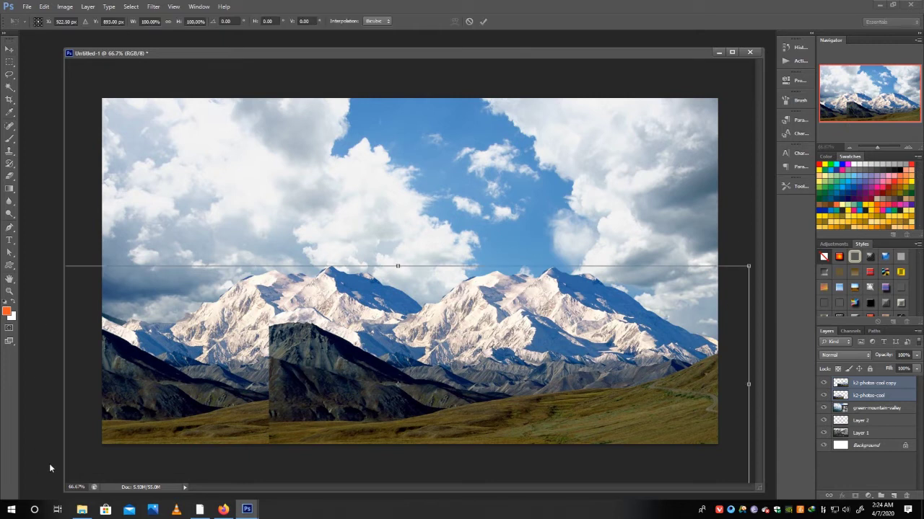
pyautogui.rightClick(354, 291)
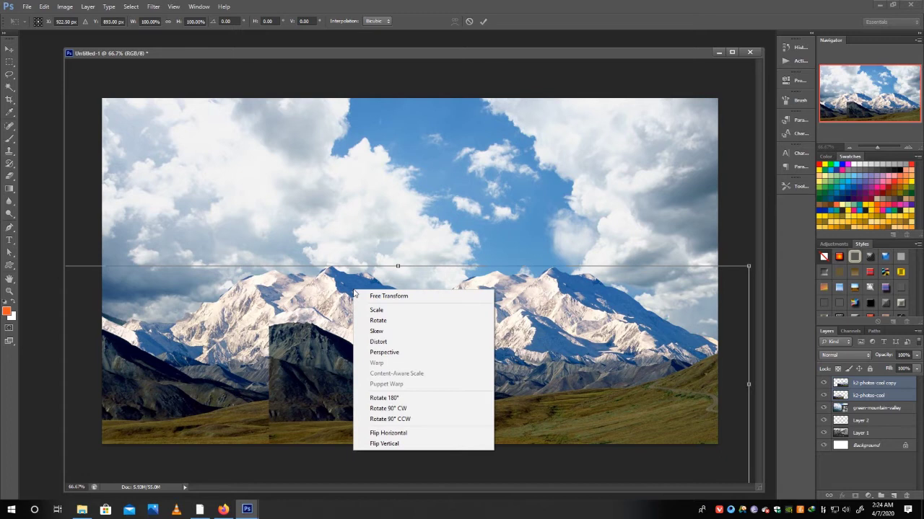
pyautogui.click(400, 433)
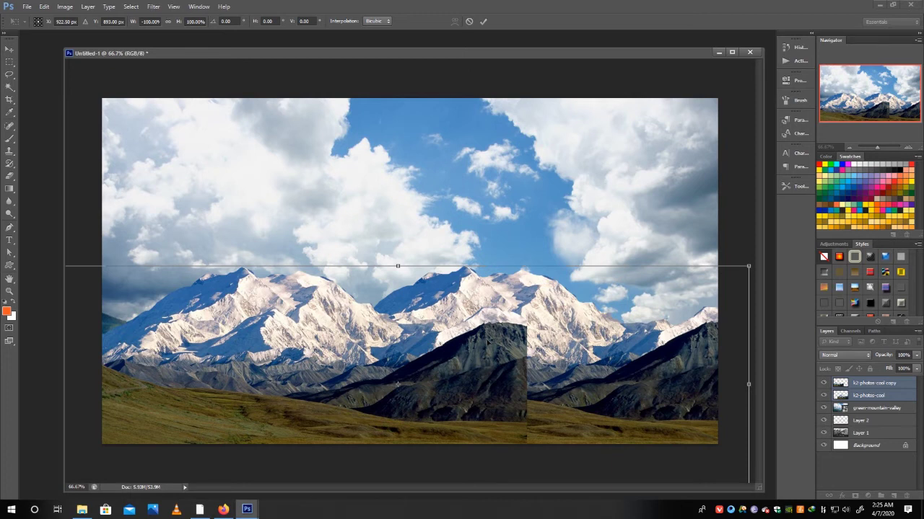
pyautogui.press('Return')
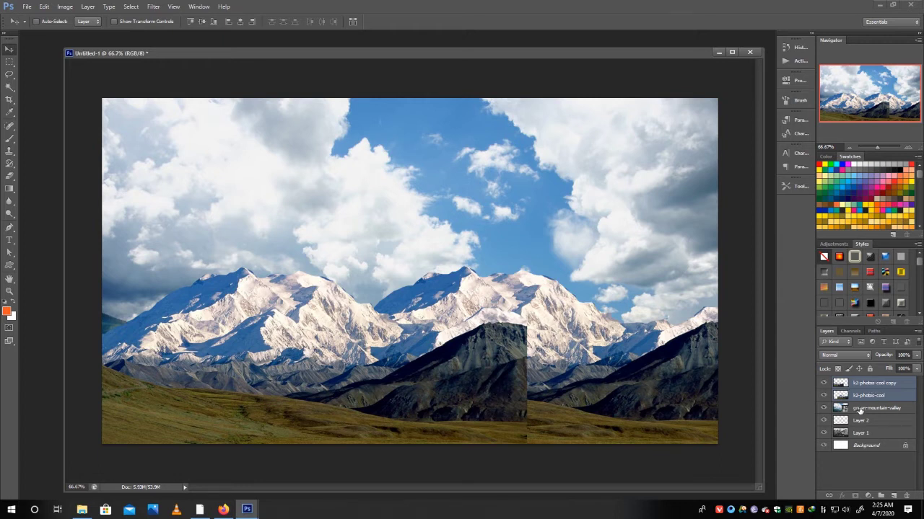
pyautogui.click(858, 410)
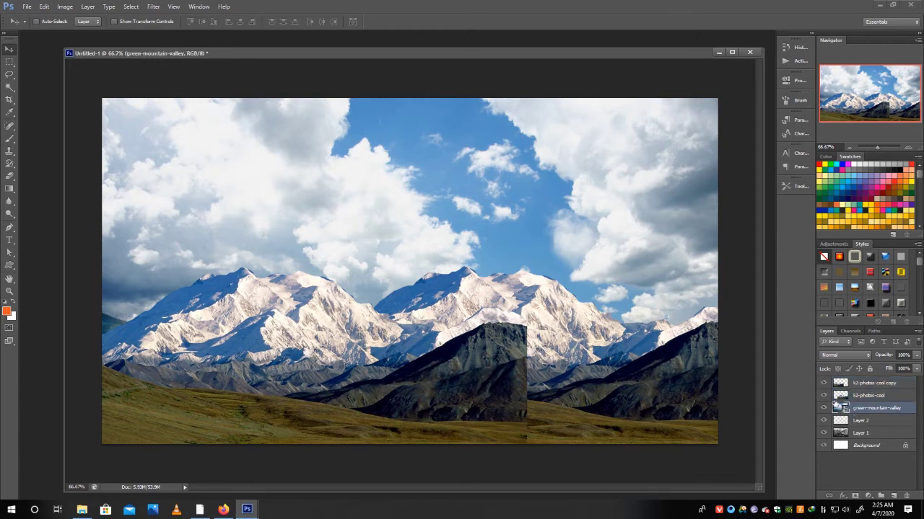
pyautogui.keyDown('ctrl'); pyautogui.click(497, 377); pyautogui.keyUp('ctrl')
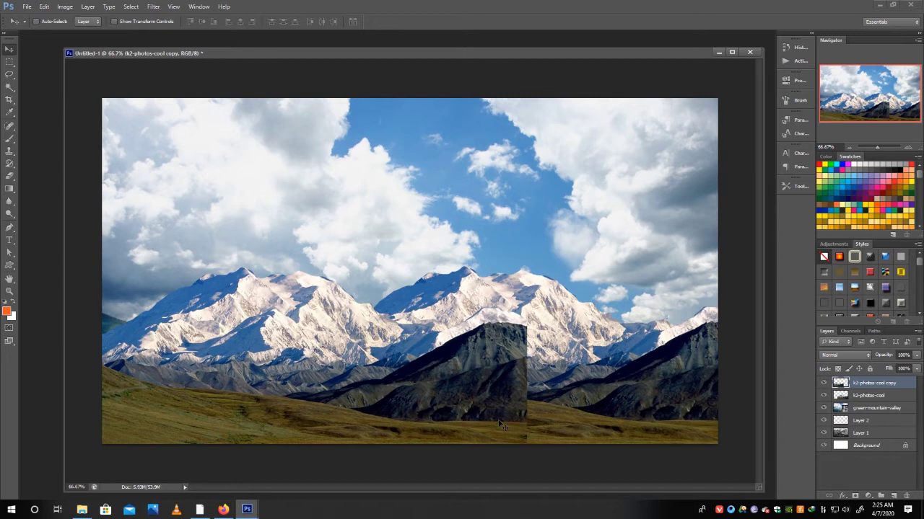
# Step: Erase the mountain copy's hard bottom edge with a 94 px eraser
pyautogui.press('e')
pyautogui.rightClick(449, 348)
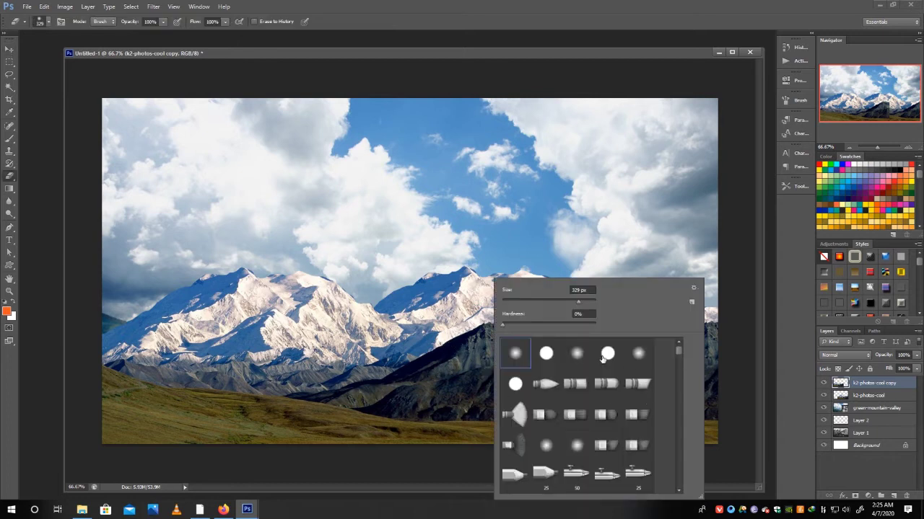
pyautogui.moveTo(545, 303); pyautogui.dragTo(534, 302)
pyautogui.press('Return')
pyautogui.moveTo(470, 404)
pyautogui.mouseDown()
pyautogui.moveTo(508, 422)
pyautogui.moveTo(527, 418)
pyautogui.moveTo(521, 434)
pyautogui.mouseUp()
pyautogui.moveTo(492, 361)
pyautogui.mouseDown()
pyautogui.moveTo(515, 371)
pyautogui.moveTo(520, 330)
pyautogui.moveTo(475, 329)
pyautogui.moveTo(430, 351)
pyautogui.moveTo(481, 326)
pyautogui.moveTo(359, 390)
pyautogui.moveTo(490, 361)
pyautogui.moveTo(380, 414)
pyautogui.moveTo(362, 381)
pyautogui.moveTo(304, 386)
pyautogui.mouseUp()
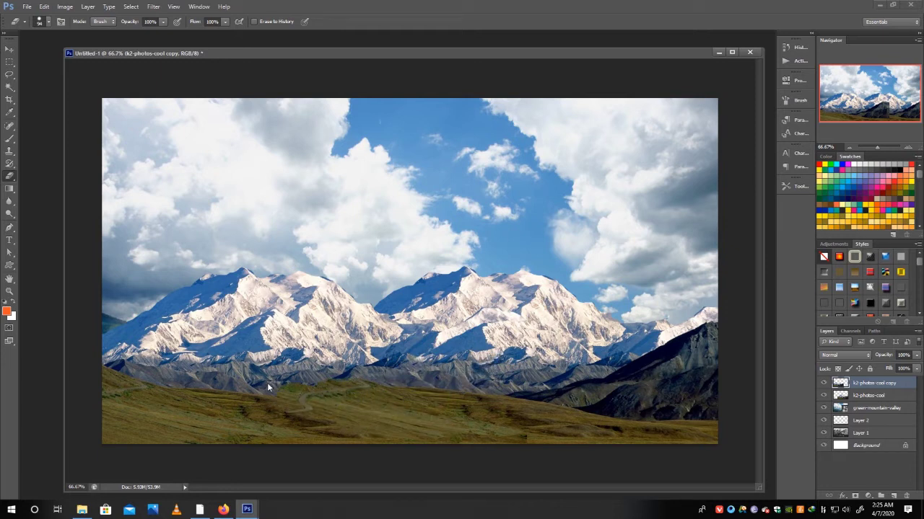
# Step: Reposition the two mountain layers on the canvas
pyautogui.rightClick(322, 424)
pyautogui.press('v')
pyautogui.moveTo(217, 339); pyautogui.dragTo(183, 312)
pyautogui.moveTo(533, 325)
pyautogui.mouseDown()
pyautogui.moveTo(456, 326)
pyautogui.moveTo(590, 312)
pyautogui.mouseUp()
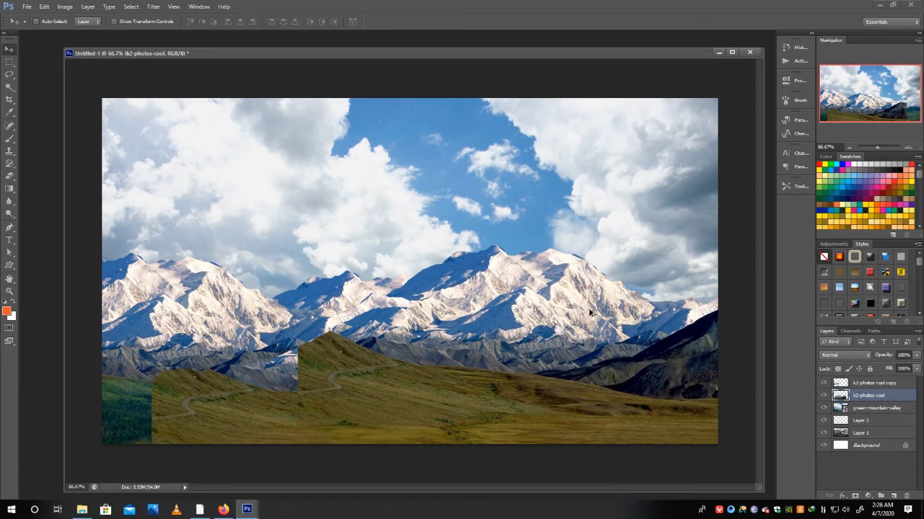
# Step: Duplicate the mountain layer, place the copy beneath the original, and shift it right and down
pyautogui.hotkey('ctrl', 'j')
pyautogui.moveTo(873, 395); pyautogui.dragTo(873, 409)
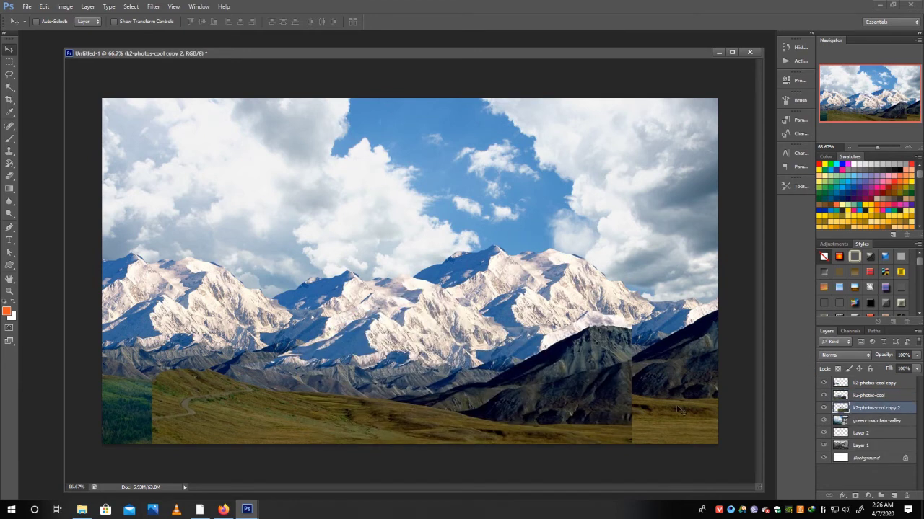
pyautogui.moveTo(602, 297)
pyautogui.mouseDown()
pyautogui.moveTo(627, 311)
pyautogui.moveTo(640, 307)
pyautogui.moveTo(558, 416)
pyautogui.moveTo(404, 423)
pyautogui.mouseUp()
pyautogui.press('e')
pyautogui.click(844, 396)
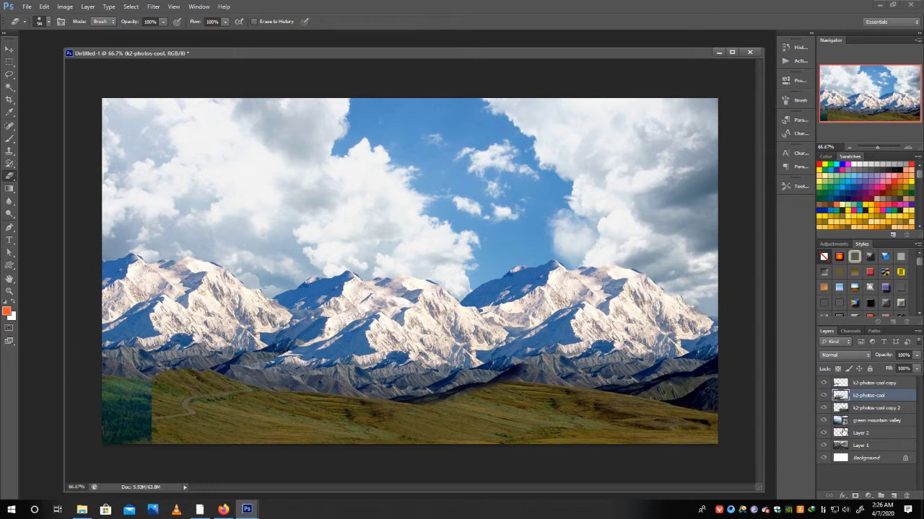
# Step: Warp the k2-photos-cool layer so its peaks rise and the left side bulges upward
pyautogui.click(823, 395)
pyautogui.click(824, 395)
pyautogui.hotkey('ctrl', 't')
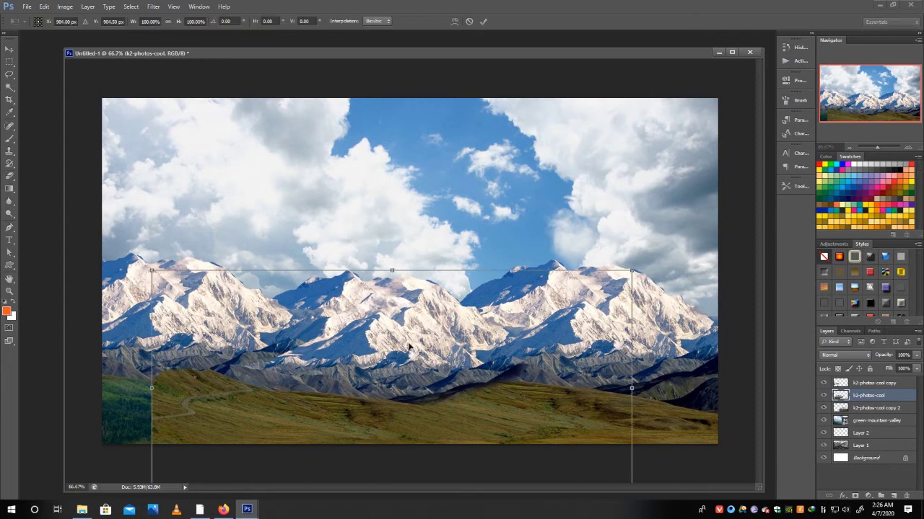
pyautogui.rightClick(416, 341)
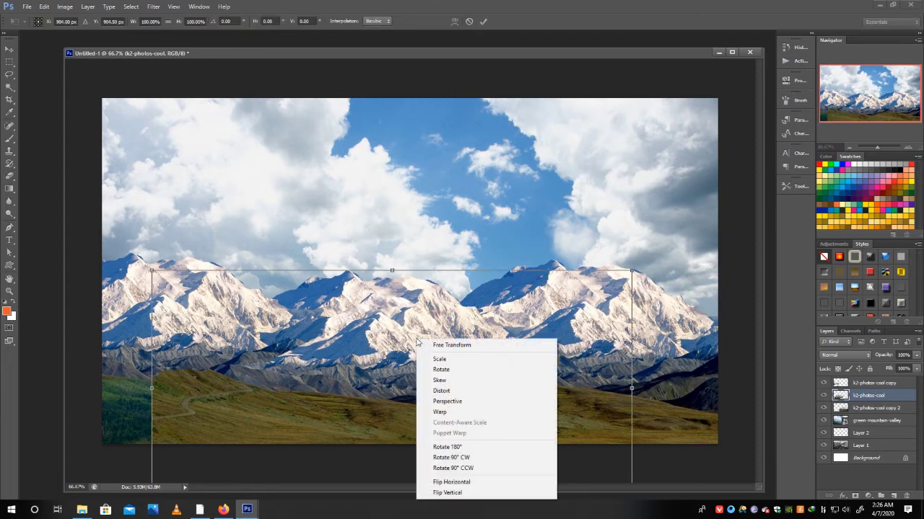
pyautogui.click(452, 415)
pyautogui.moveTo(369, 272)
pyautogui.mouseDown()
pyautogui.moveTo(369, 253)
pyautogui.moveTo(484, 261)
pyautogui.moveTo(451, 257)
pyautogui.mouseUp()
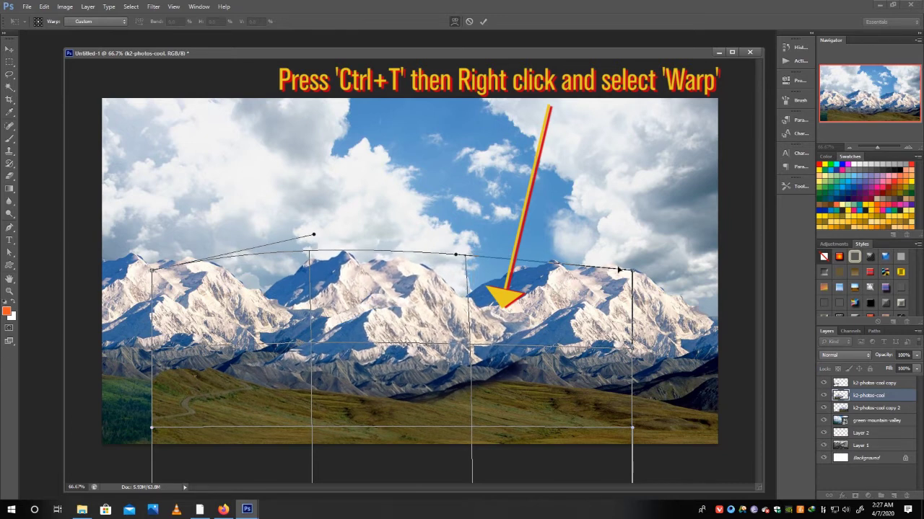
pyautogui.moveTo(632, 273); pyautogui.dragTo(639, 269)
pyautogui.moveTo(368, 252); pyautogui.dragTo(389, 232)
pyautogui.moveTo(316, 212); pyautogui.dragTo(324, 186)
pyautogui.moveTo(165, 274); pyautogui.dragTo(96, 315)
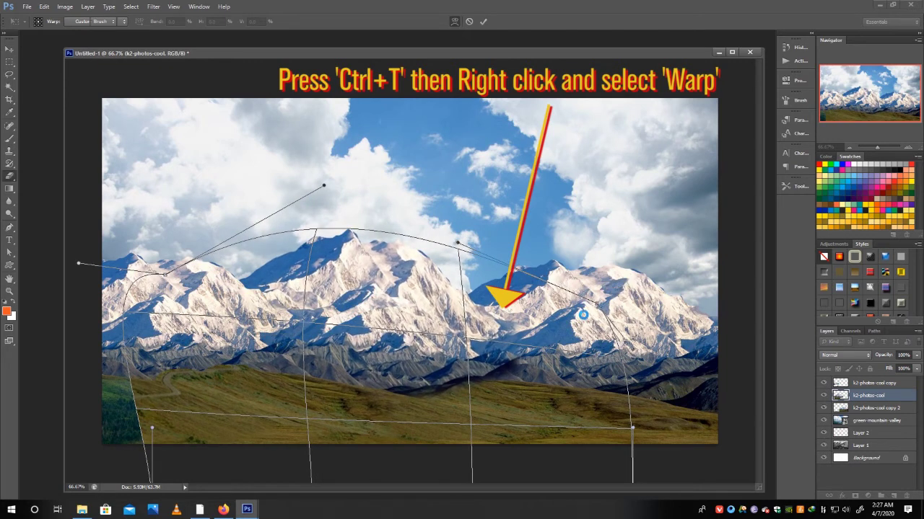
pyautogui.press('Return')
pyautogui.press('e')
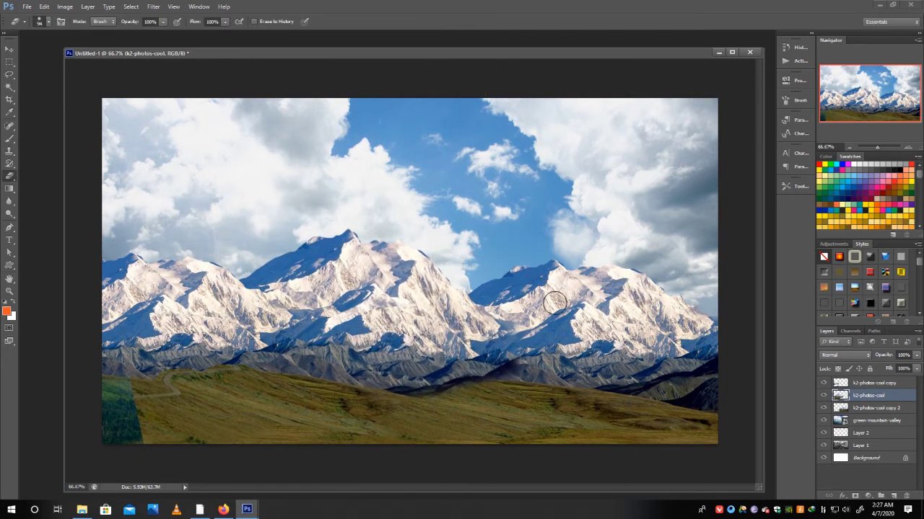
# Step: Warp k2-photos-cool copy 2 into a taller, arched right-hand summit
pyautogui.press('v')
pyautogui.hotkey('alt', '[')
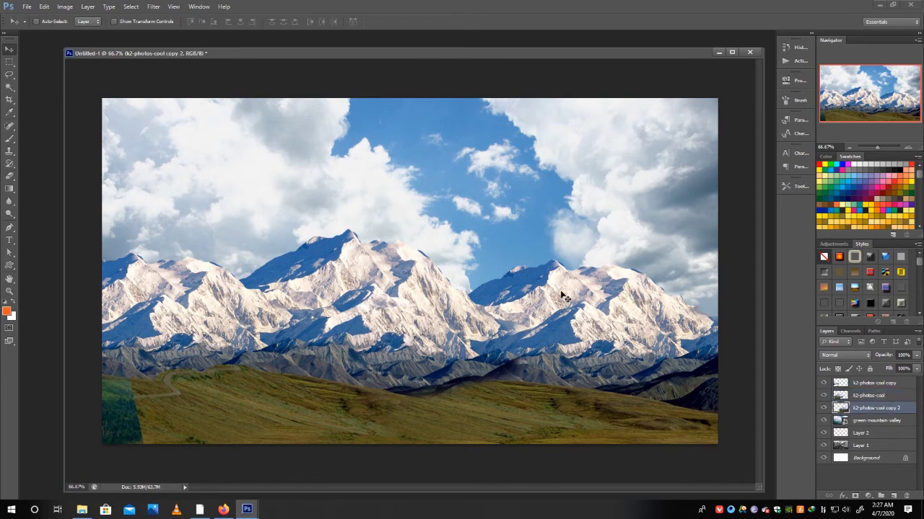
pyautogui.hotkey('ctrl', 't')
pyautogui.rightClick(523, 294)
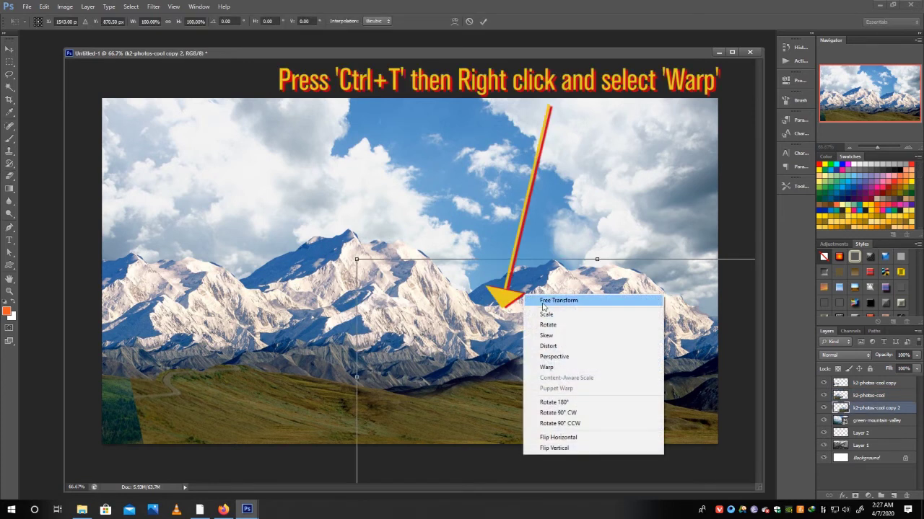
pyautogui.click(567, 373)
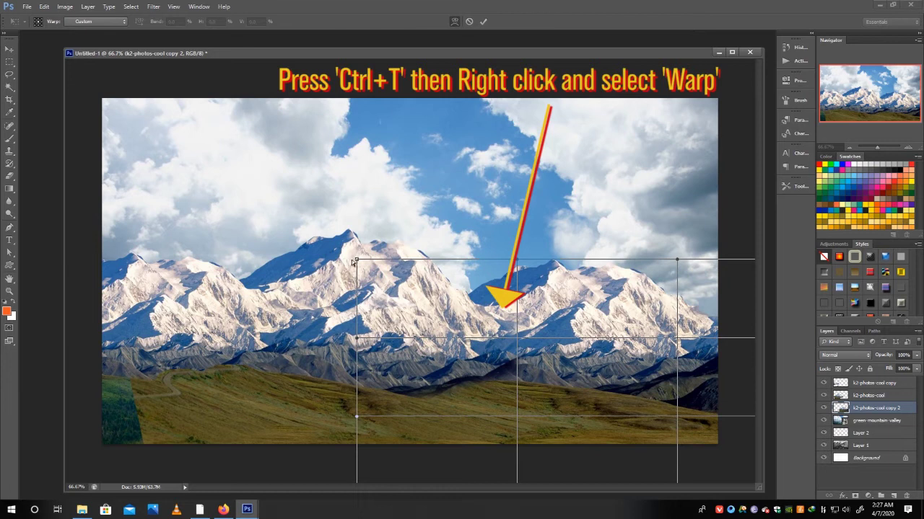
pyautogui.moveTo(353, 264); pyautogui.dragTo(321, 338)
pyautogui.moveTo(676, 259); pyautogui.dragTo(613, 249)
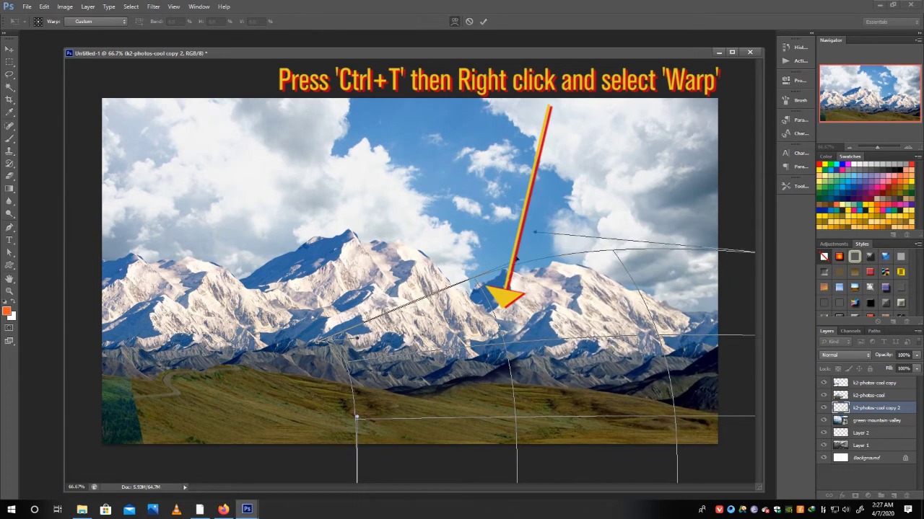
pyautogui.moveTo(498, 272); pyautogui.dragTo(509, 216)
pyautogui.hotkey('ctrl', '-')
pyautogui.moveTo(732, 266); pyautogui.dragTo(685, 279)
pyautogui.moveTo(503, 243); pyautogui.dragTo(579, 247)
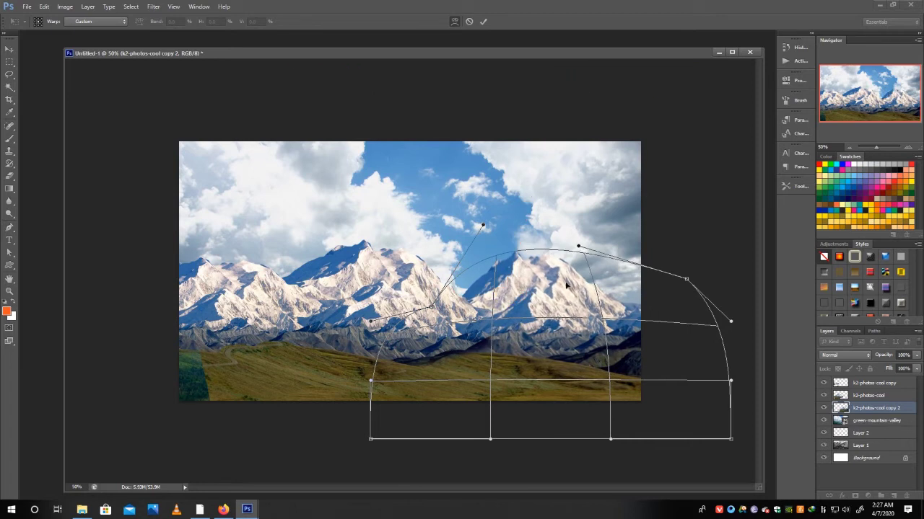
pyautogui.press('Return')
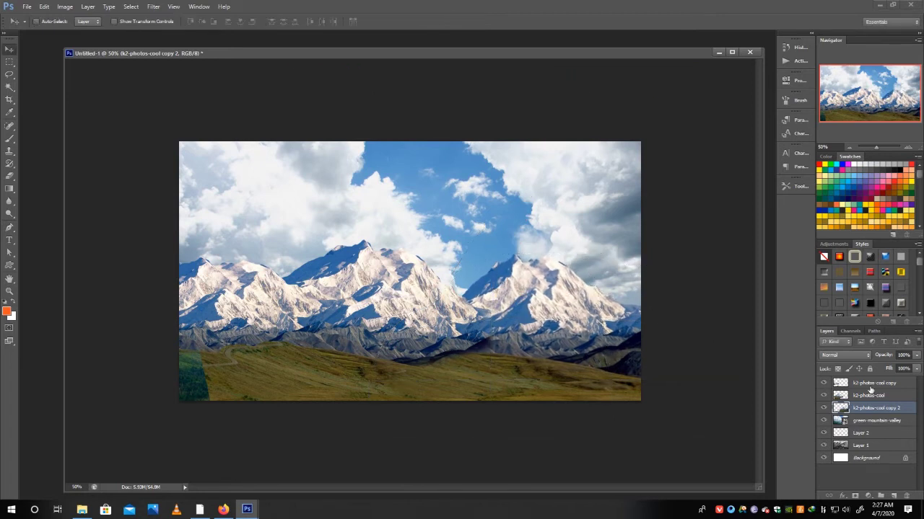
pyautogui.keyDown('shift'); pyautogui.click(870, 387); pyautogui.keyUp('shift')
# Step: Nudge the mountains up-left, paint pale mist and castle spires on the grey sketch, and reshow the photos
pyautogui.moveTo(412, 336); pyautogui.dragTo(383, 319)
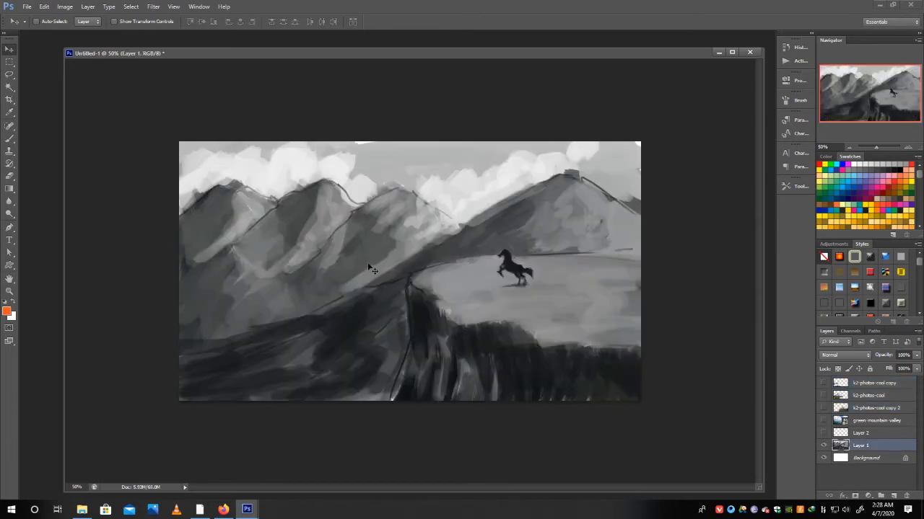
pyautogui.press('b')
pyautogui.rightClick(373, 279)
pyautogui.click(462, 372)
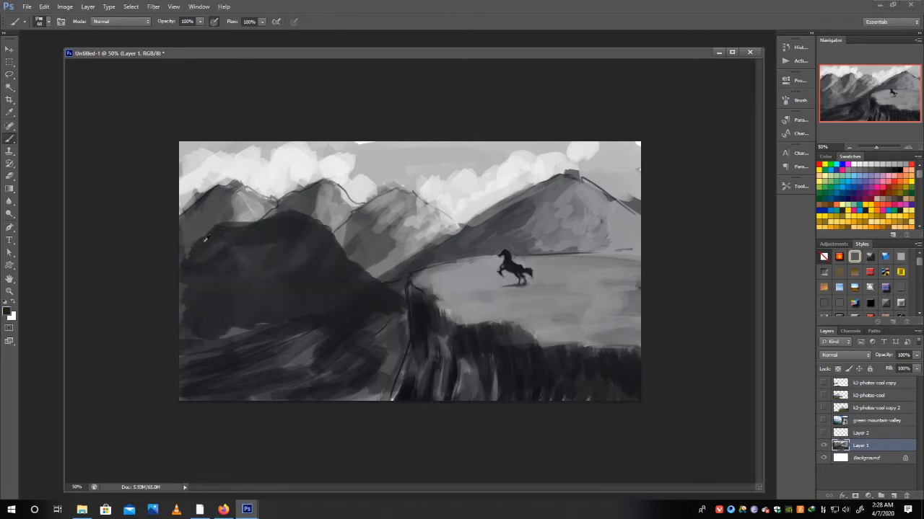
pyautogui.moveTo(383, 307)
pyautogui.mouseDown()
pyautogui.moveTo(342, 332)
pyautogui.moveTo(371, 368)
pyautogui.moveTo(324, 377)
pyautogui.moveTo(282, 347)
pyautogui.moveTo(199, 339)
pyautogui.moveTo(259, 357)
pyautogui.mouseUp()
pyautogui.moveTo(344, 252)
pyautogui.mouseDown()
pyautogui.moveTo(344, 282)
pyautogui.moveTo(349, 260)
pyautogui.moveTo(361, 292)
pyautogui.moveTo(344, 277)
pyautogui.moveTo(322, 337)
pyautogui.mouseUp()
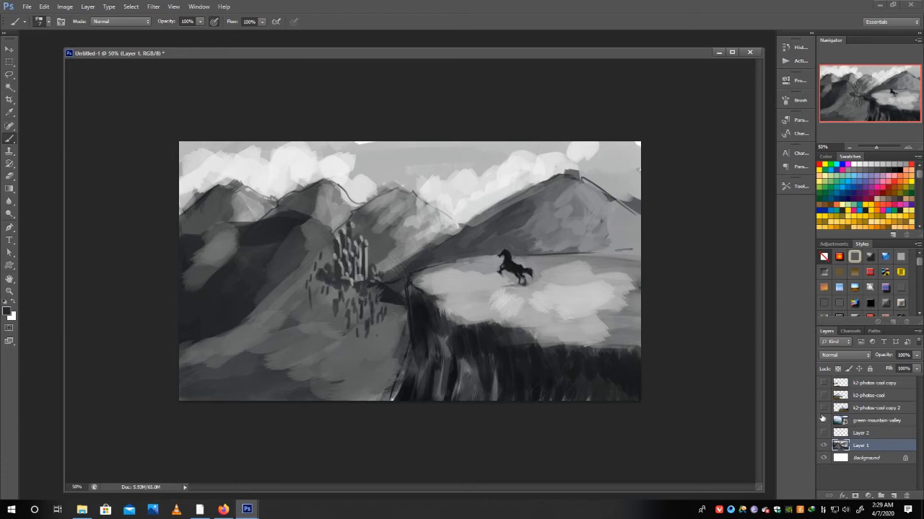
pyautogui.moveTo(824, 420); pyautogui.dragTo(823, 383)
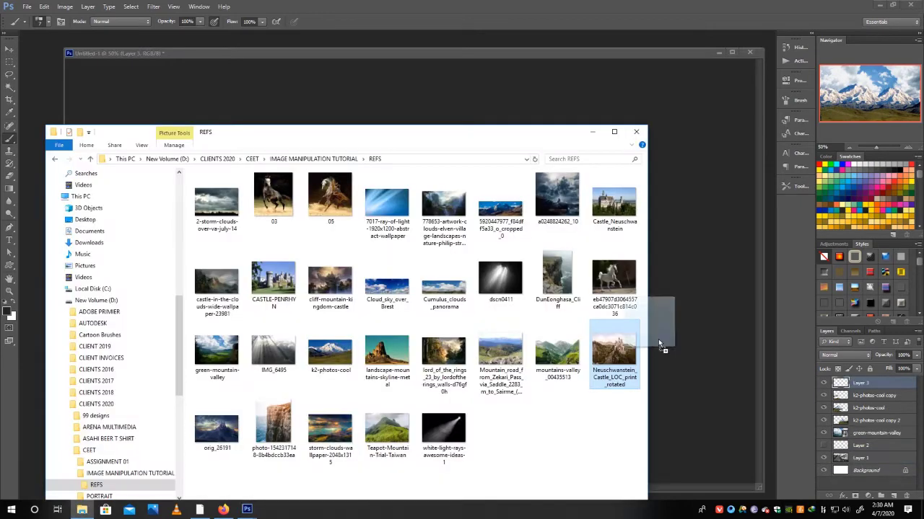
# Step: Place the Neuschwanstein castle photo as a new layer and rasterize it
pyautogui.moveTo(618, 319); pyautogui.dragTo(677, 371)
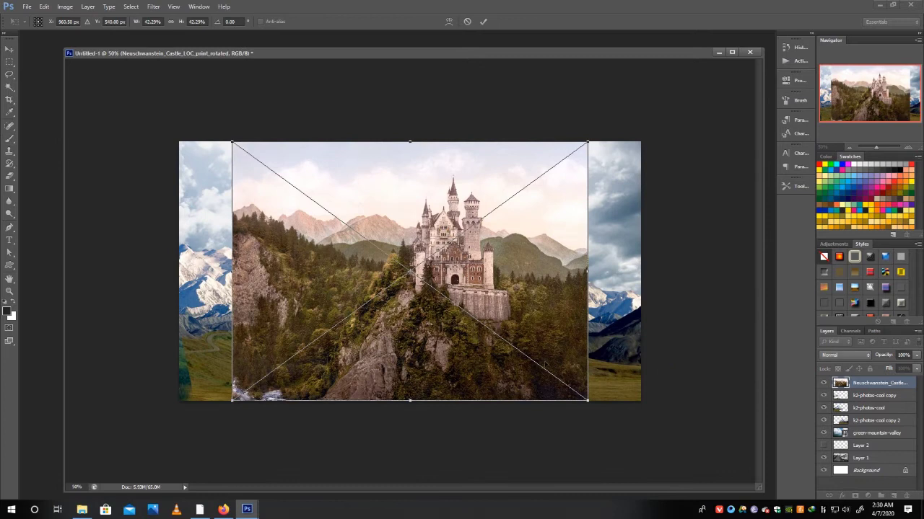
pyautogui.press('Return')
pyautogui.rightClick(869, 385)
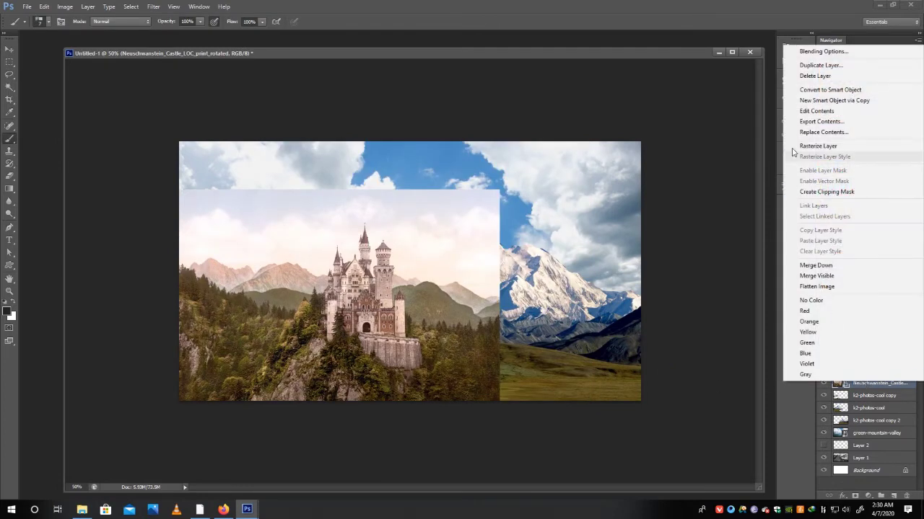
pyautogui.click(801, 146)
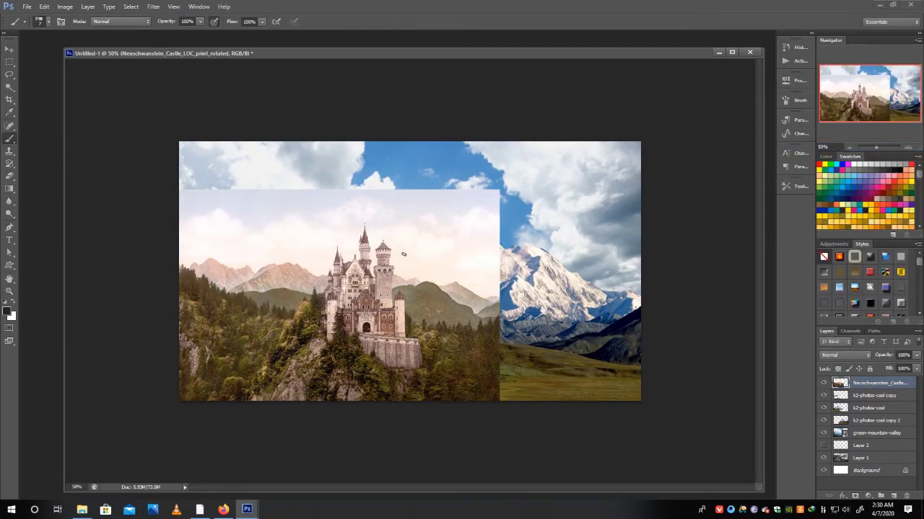
# Step: Lasso-outline the castle and its forested hill
pyautogui.press('l')
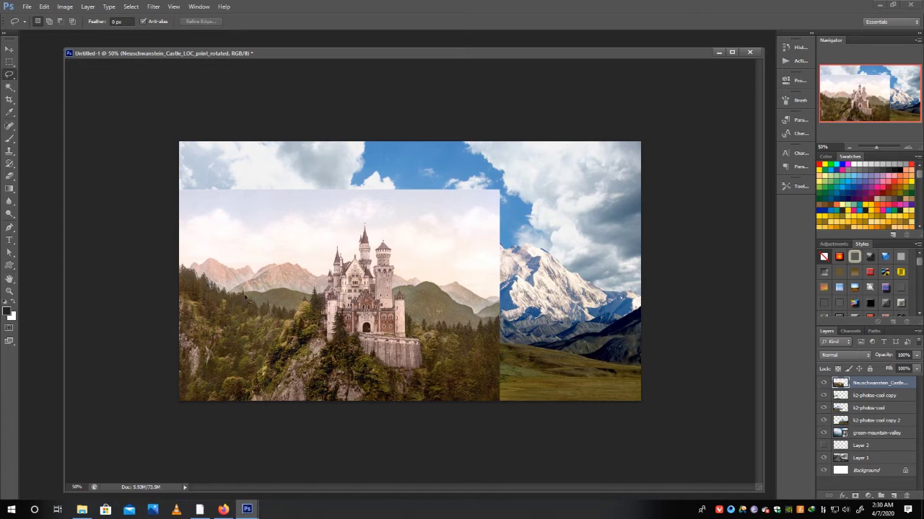
pyautogui.moveTo(252, 304); pyautogui.dragTo(180, 268)
pyautogui.click(206, 305)
pyautogui.moveTo(465, 358); pyautogui.dragTo(121, 306)
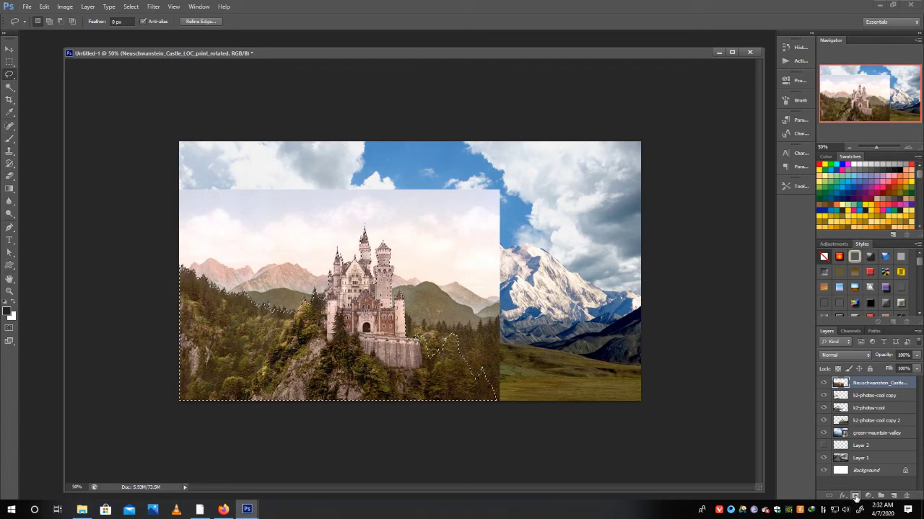
# Step: Mask the castle to its outlined hill, add a new layer, and shrink the castle to ~78% lower left
pyautogui.click(854, 497)
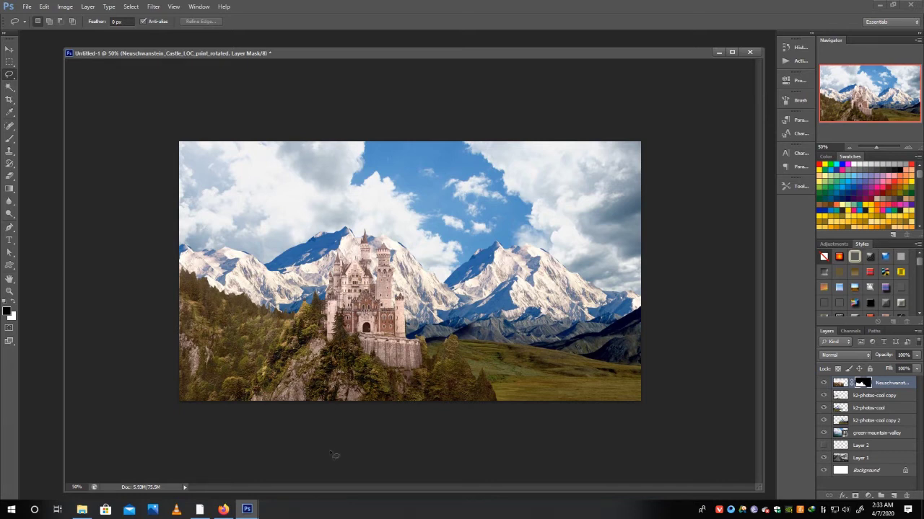
pyautogui.click(893, 496)
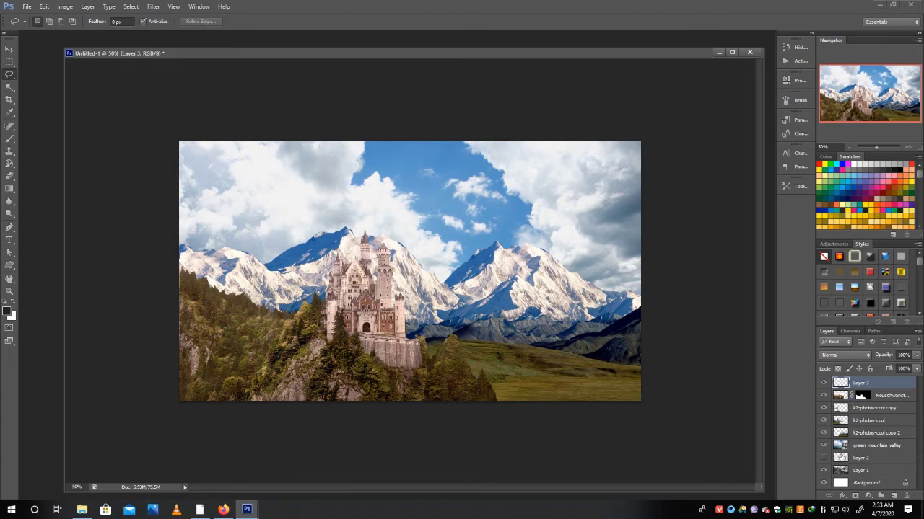
pyautogui.click(857, 397)
pyautogui.hotkey('ctrl', 't')
pyautogui.moveTo(500, 447); pyautogui.dragTo(458, 423)
pyautogui.moveTo(404, 373); pyautogui.dragTo(374, 392)
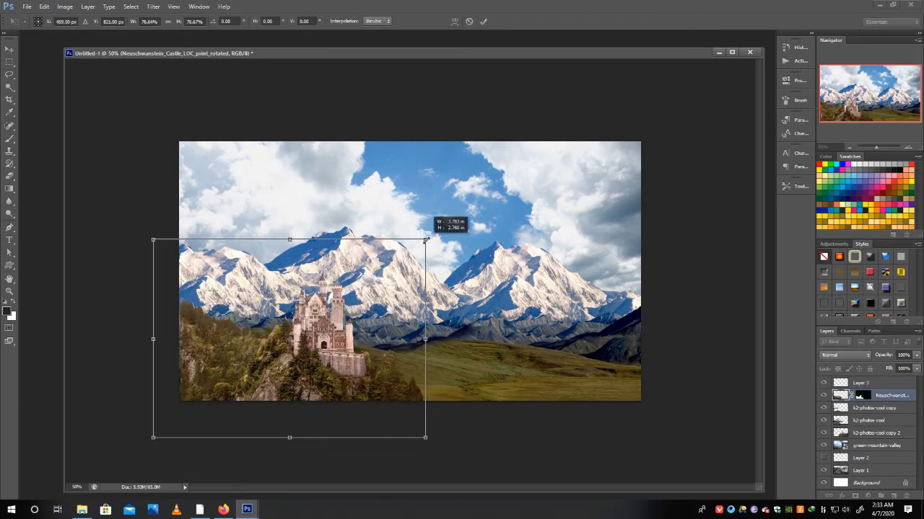
pyautogui.press('Return')
# Step: Resize the three mountain layers together, then nudge each mountain copy and the castle into place
pyautogui.click(873, 407)
pyautogui.keyDown('shift'); pyautogui.click(876, 433); pyautogui.keyUp('shift')
pyautogui.hotkey('ctrl', 't')
pyautogui.moveTo(709, 230); pyautogui.dragTo(666, 240)
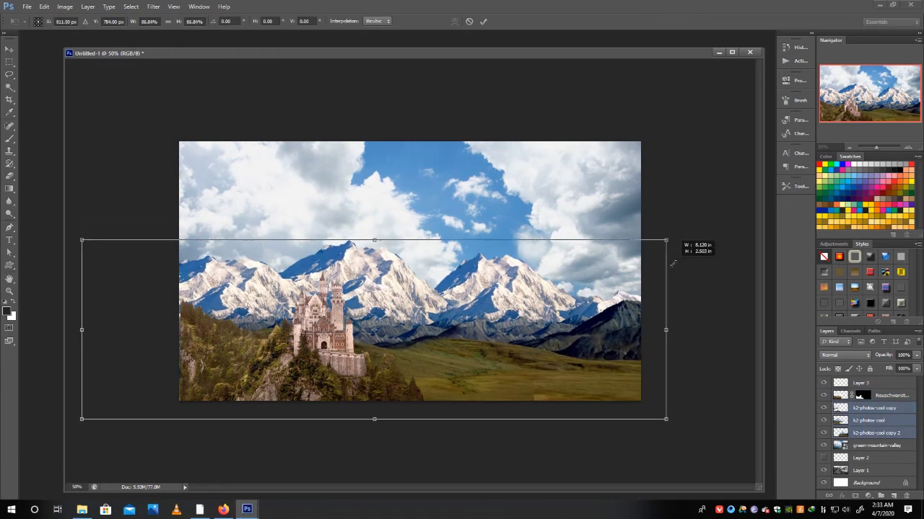
pyautogui.press('Return')
pyautogui.click(875, 433)
pyautogui.moveTo(577, 332)
pyautogui.mouseDown()
pyautogui.moveTo(584, 339)
pyautogui.moveTo(588, 297)
pyautogui.mouseUp()
pyautogui.click(874, 408)
pyautogui.moveTo(250, 303); pyautogui.dragTo(245, 318)
pyautogui.click(891, 395)
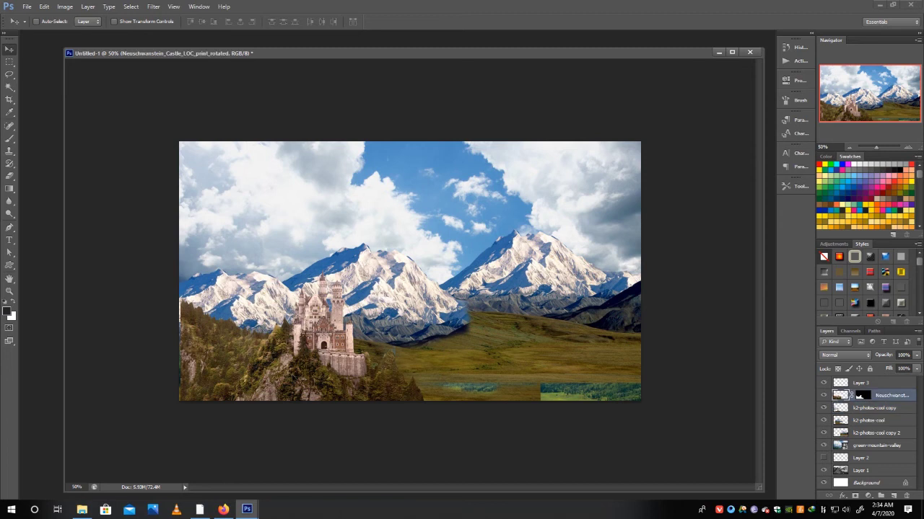
pyautogui.moveTo(534, 441); pyautogui.dragTo(530, 443)
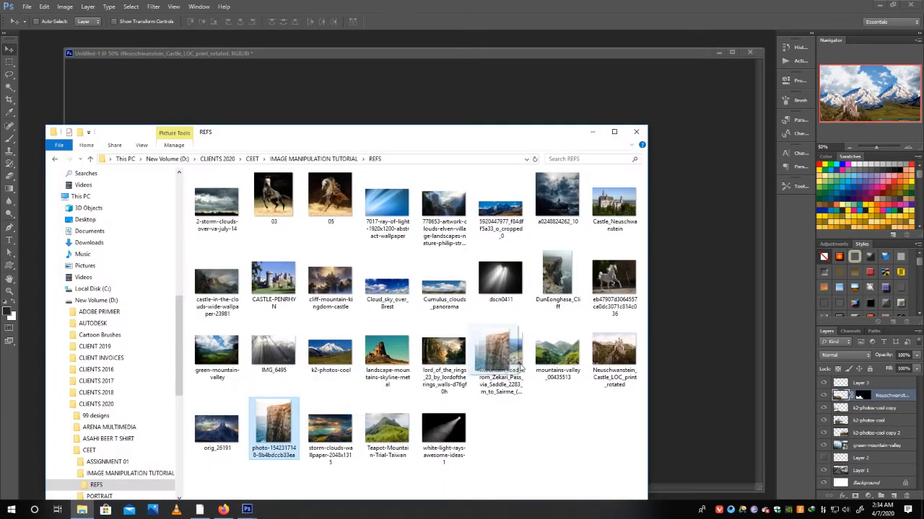
# Step: Place the cliff photo in the lower right, scaled to about 32%
pyautogui.moveTo(279, 464); pyautogui.dragTo(688, 351)
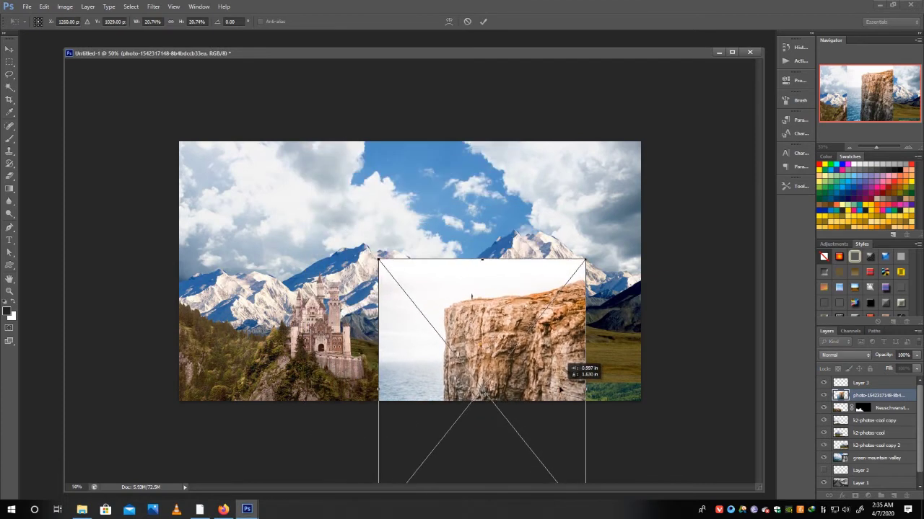
pyautogui.moveTo(486, 269); pyautogui.dragTo(557, 386)
pyautogui.moveTo(586, 261); pyautogui.dragTo(634, 190)
pyautogui.moveTo(600, 295); pyautogui.dragTo(606, 362)
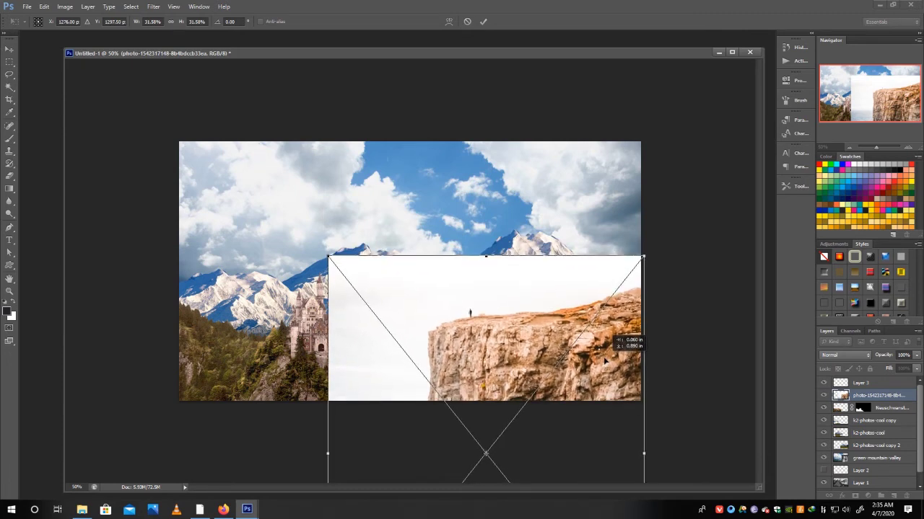
pyautogui.press('Return')
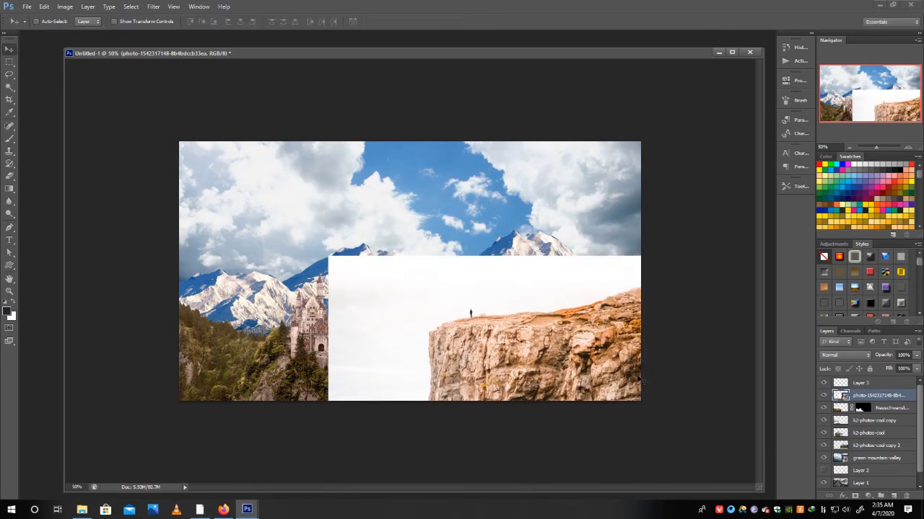
# Step: Rasterize the cliff photo's smart object after a failed painting attempt
pyautogui.press('b')
pyautogui.click(538, 369)
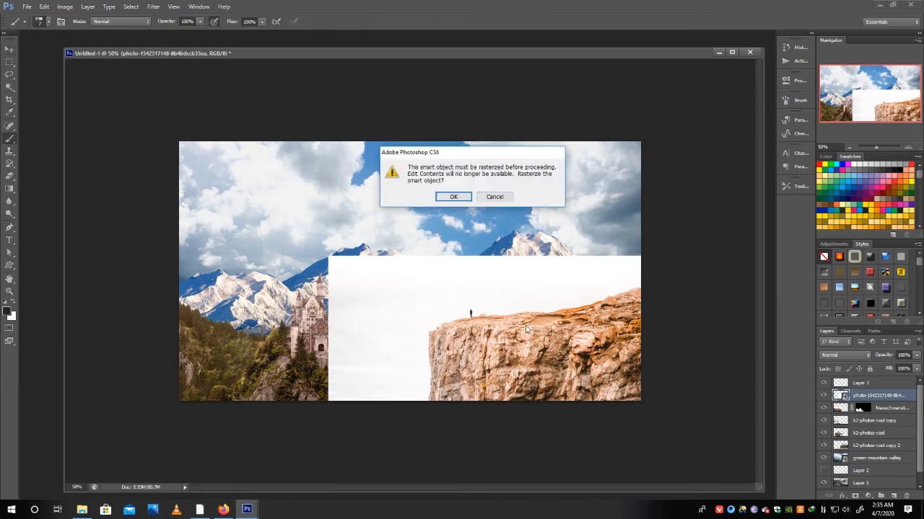
pyautogui.click(494, 197)
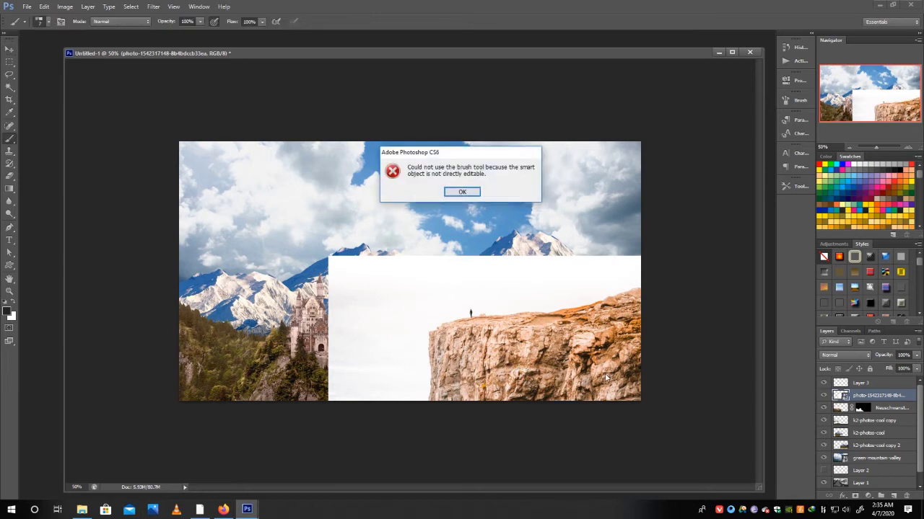
pyautogui.click(462, 192)
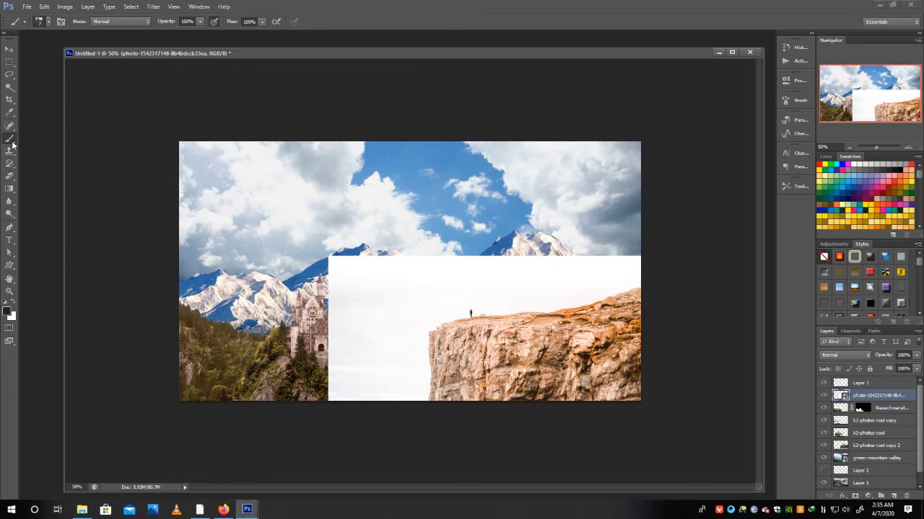
pyautogui.click(518, 337)
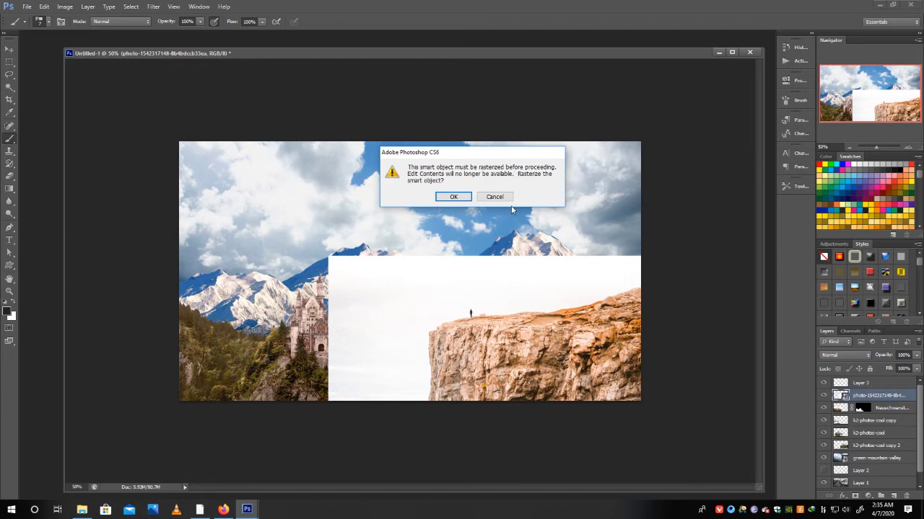
pyautogui.click(453, 197)
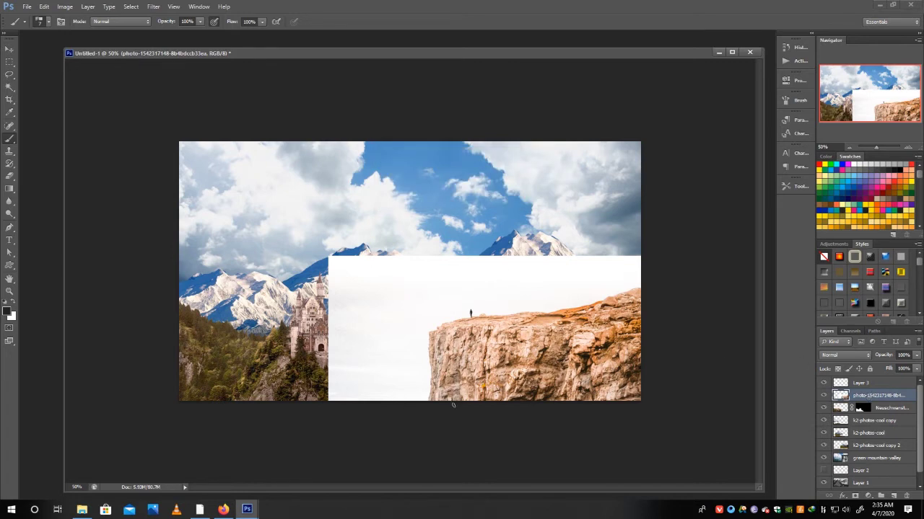
# Step: Delete the cliff photo's white sky using a colour selection, then deselect
pyautogui.click(11, 88)
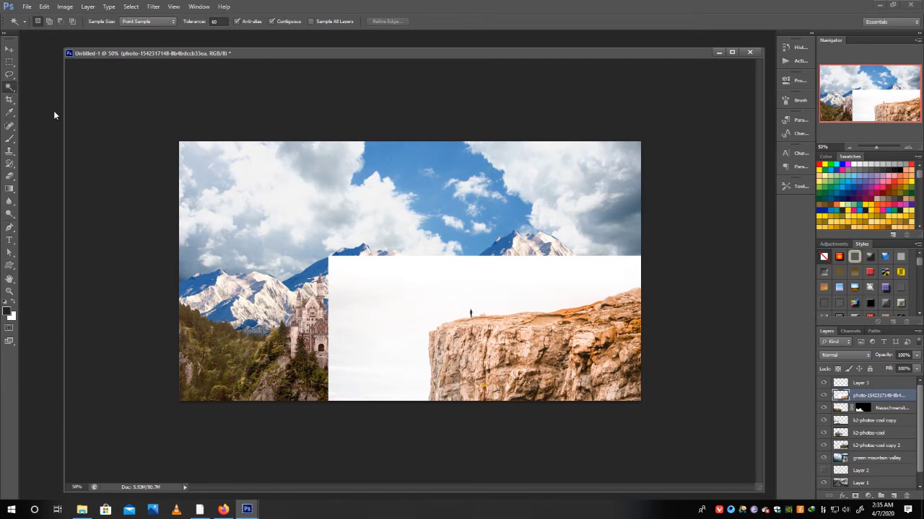
pyautogui.click(561, 359)
pyautogui.press('Delete')
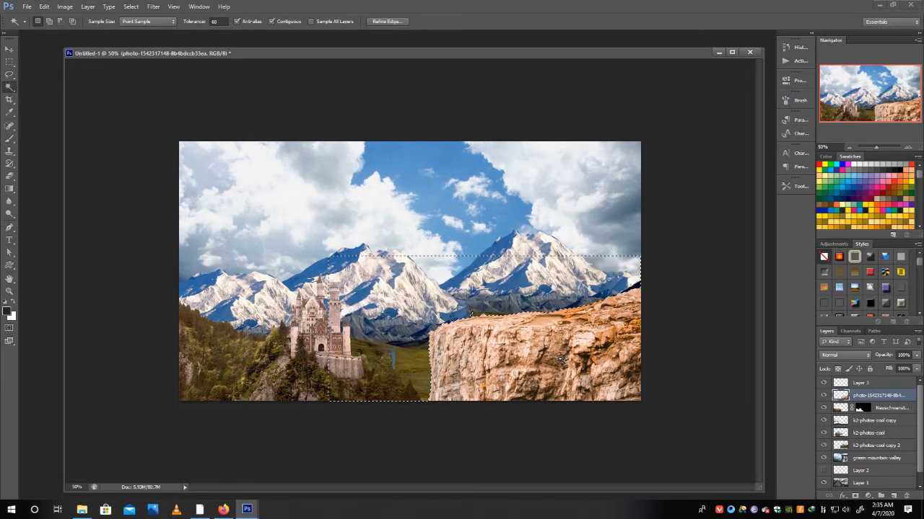
pyautogui.hotkey('ctrl', 'd')
pyautogui.scroll(2, 476, 318)
pyautogui.scroll(1, 480, 314)
# Step: Erase the tiny figure standing on the cliff
pyautogui.press('e')
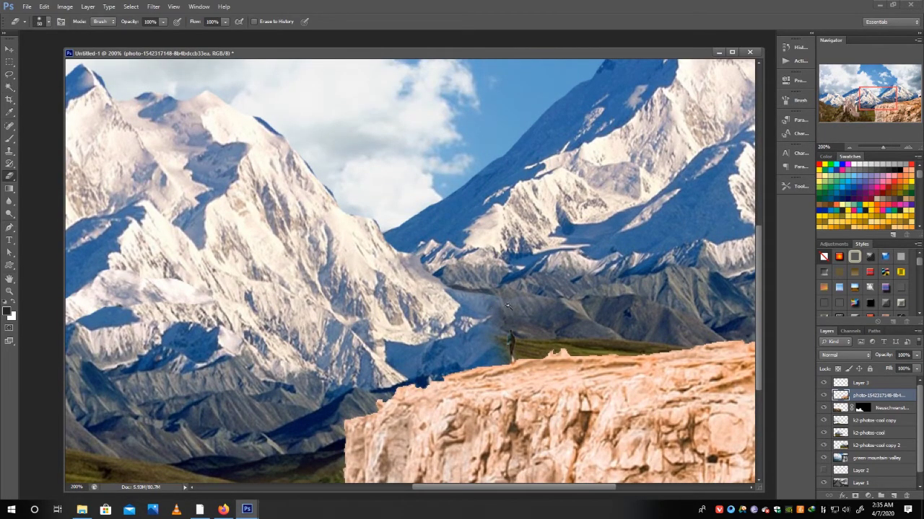
pyautogui.moveTo(505, 336); pyautogui.dragTo(521, 348)
pyautogui.scroll(-2, 555, 404)
pyautogui.scroll(1, 433, 360)
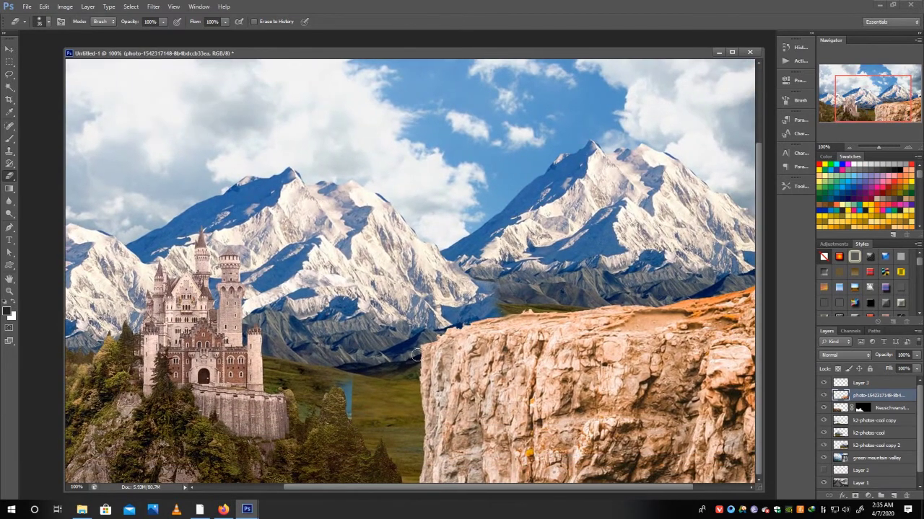
# Step: Trim the cliff's left and top edges with a hard round eraser
pyautogui.rightClick(429, 431)
pyautogui.click(546, 365)
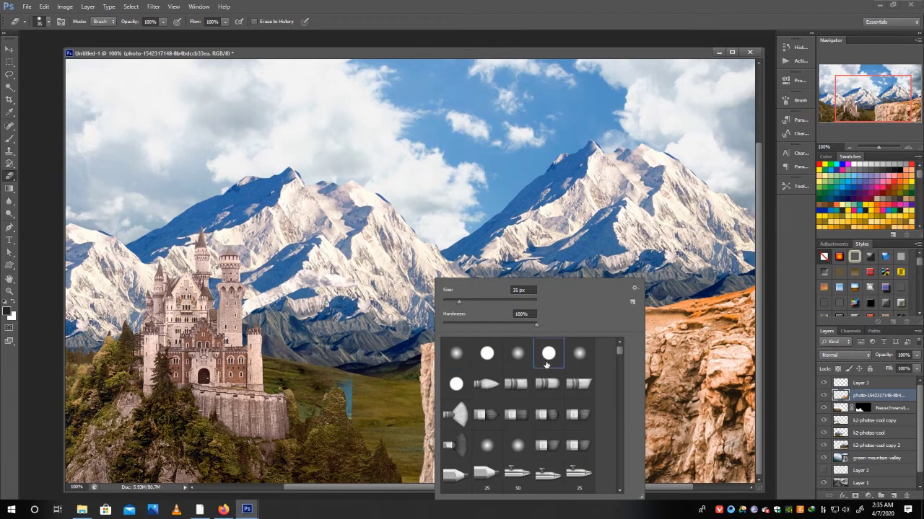
pyautogui.click(449, 302)
pyautogui.click(418, 386)
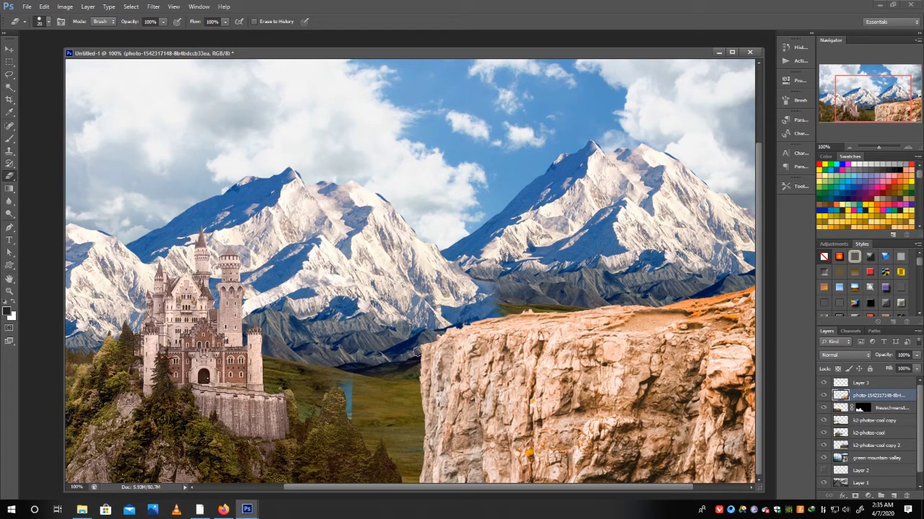
pyautogui.moveTo(419, 350); pyautogui.dragTo(416, 392)
pyautogui.moveTo(421, 433); pyautogui.dragTo(418, 482)
pyautogui.moveTo(438, 335); pyautogui.dragTo(536, 310)
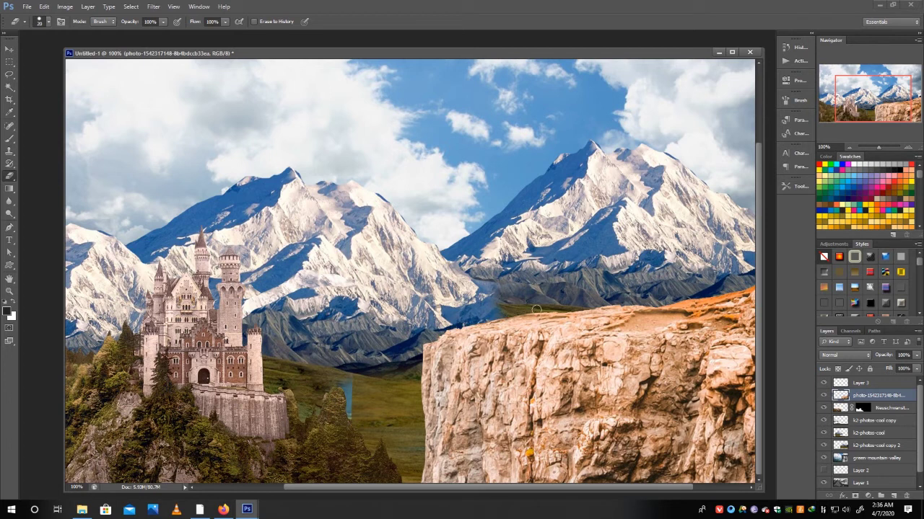
pyautogui.moveTo(474, 317); pyautogui.dragTo(727, 291)
pyautogui.moveTo(671, 312)
pyautogui.mouseDown()
pyautogui.moveTo(621, 312)
pyautogui.moveTo(737, 271)
pyautogui.mouseUp()
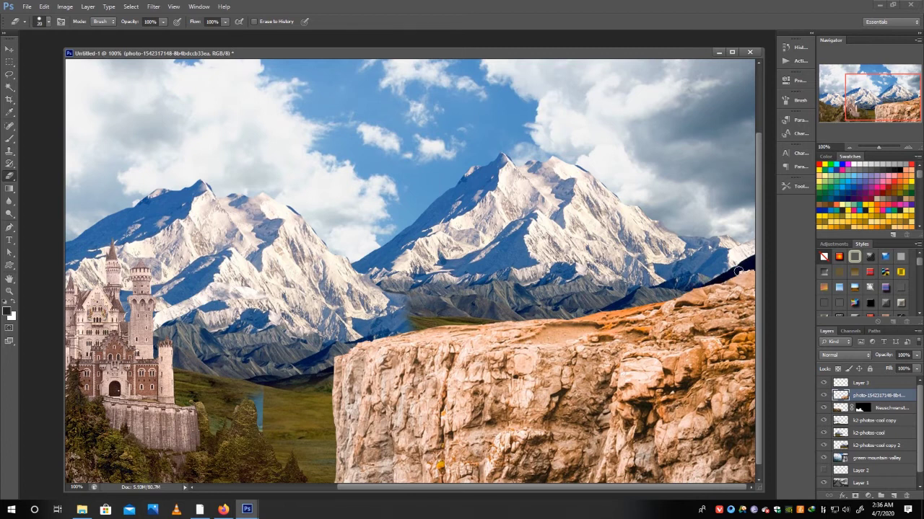
pyautogui.hotkey('ctrl', '-')
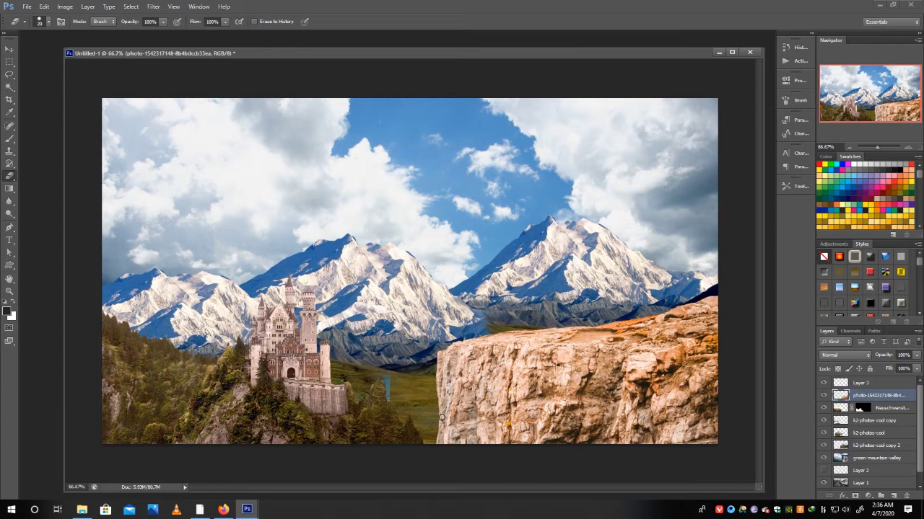
# Step: Enlarge the castle to about 145% with Free Transform
pyautogui.press('v')
pyautogui.moveTo(350, 388); pyautogui.dragTo(360, 375)
pyautogui.hotkey('ctrl', 't')
pyautogui.moveTo(438, 217)
pyautogui.mouseDown()
pyautogui.moveTo(498, 210)
pyautogui.moveTo(524, 147)
pyautogui.mouseUp()
pyautogui.moveTo(432, 365); pyautogui.dragTo(580, 345)
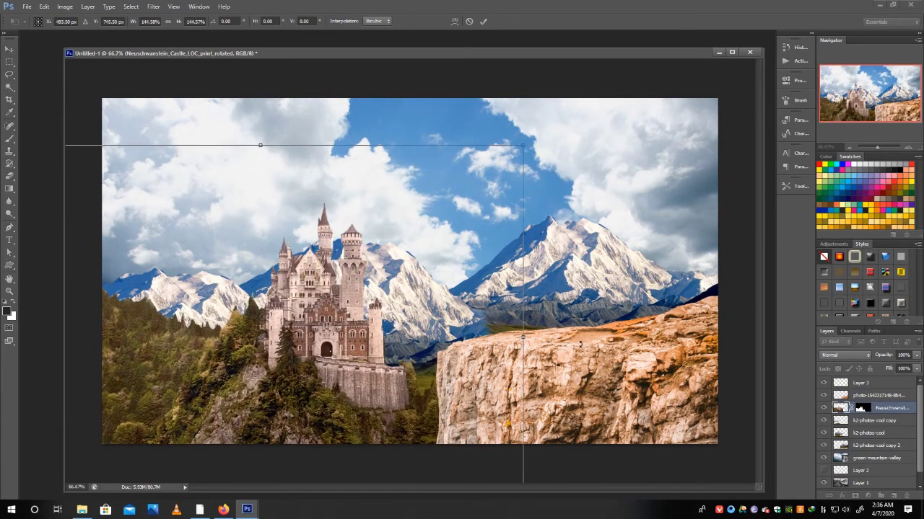
pyautogui.press('Return')
# Step: Shift the right and left k2-photos-cool mountain layers so the snowy peaks frame the castle
pyautogui.click(873, 445)
pyautogui.moveTo(425, 318)
pyautogui.mouseDown()
pyautogui.moveTo(456, 303)
pyautogui.moveTo(483, 308)
pyautogui.moveTo(640, 236)
pyautogui.mouseUp()
pyautogui.click(873, 420)
pyautogui.moveTo(220, 296)
pyautogui.mouseDown()
pyautogui.moveTo(214, 288)
pyautogui.moveTo(209, 303)
pyautogui.mouseUp()
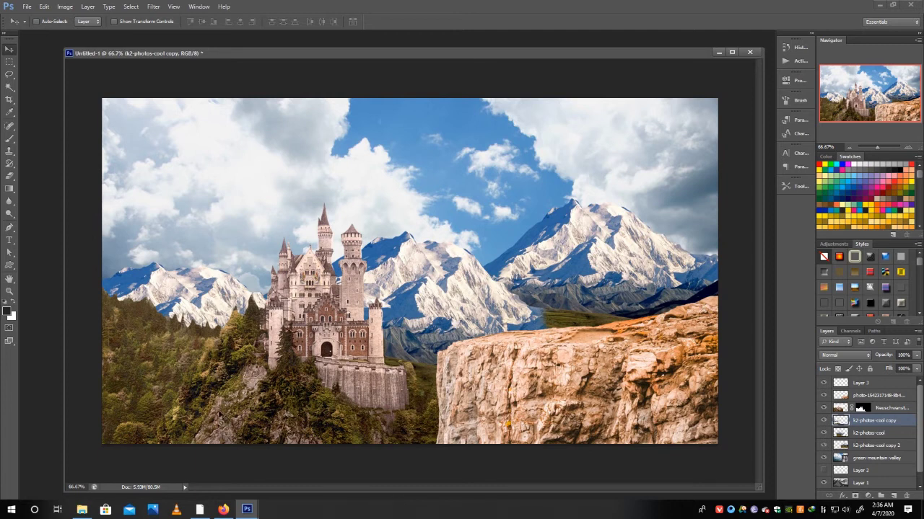
# Step: Drag Teapot-Mountain-Trial-Taiwan from the REFS folder onto the Photoshop canvas as a new layer
pyautogui.click(81, 509)
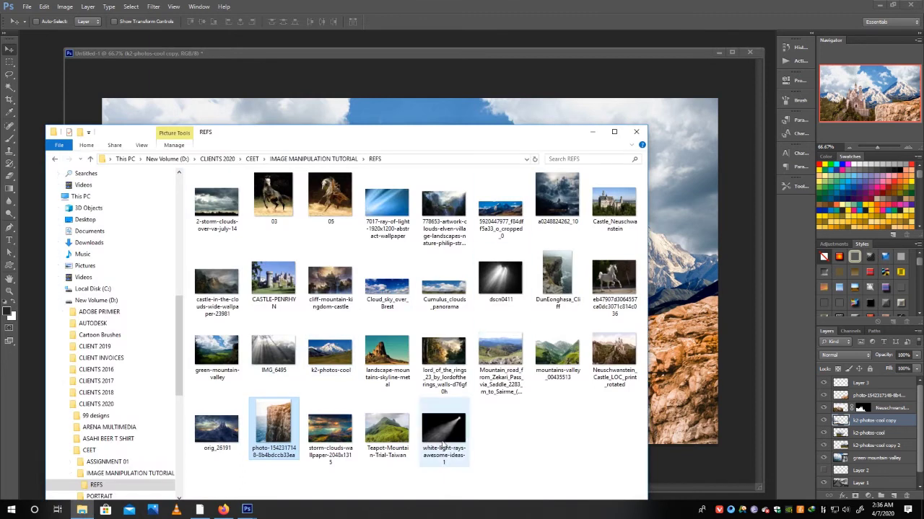
pyautogui.click(541, 432)
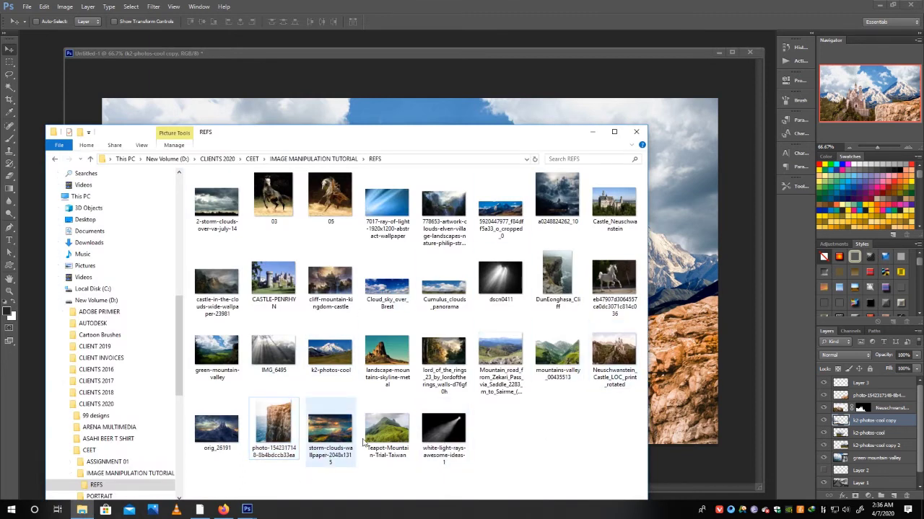
pyautogui.moveTo(386, 433); pyautogui.dragTo(682, 325)
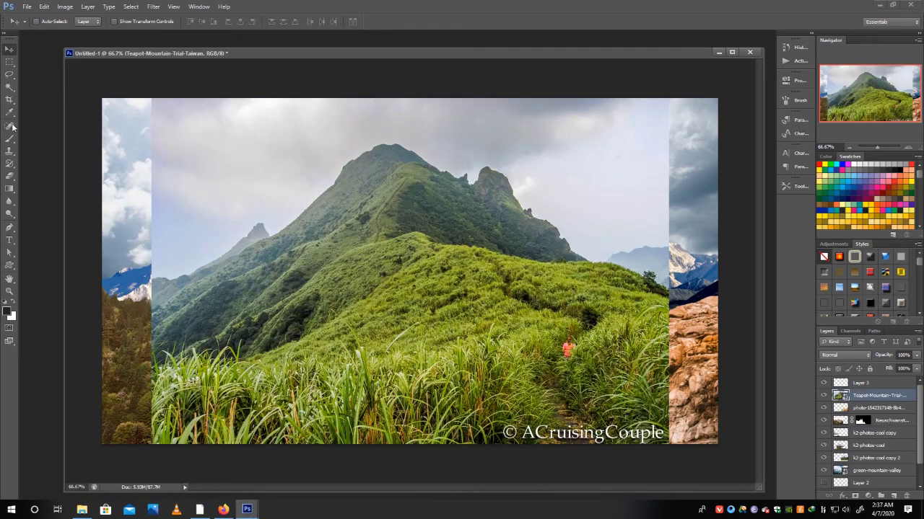
# Step: Lasso the grassy slope, copy it to Layer 4, and hide the Teapot photo layer
pyautogui.click(9, 74)
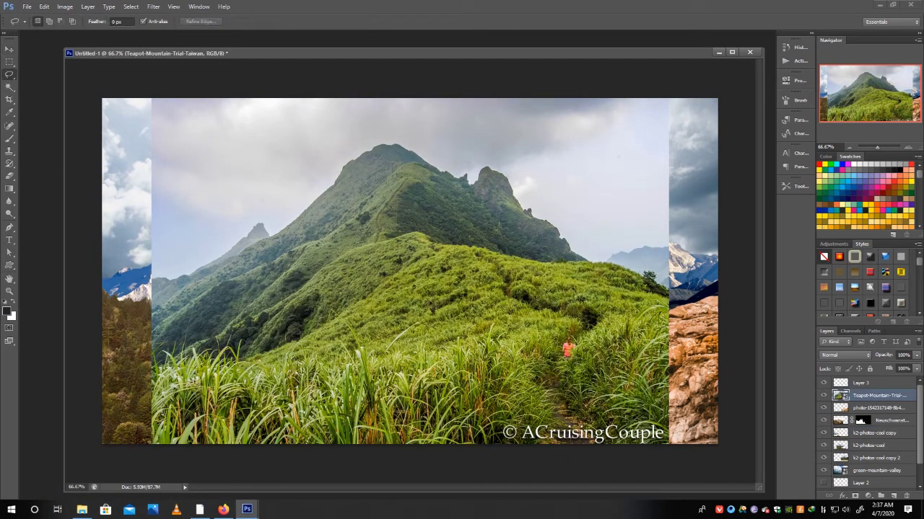
pyautogui.moveTo(334, 323); pyautogui.dragTo(417, 349)
pyautogui.hotkey('ctrl', 'j')
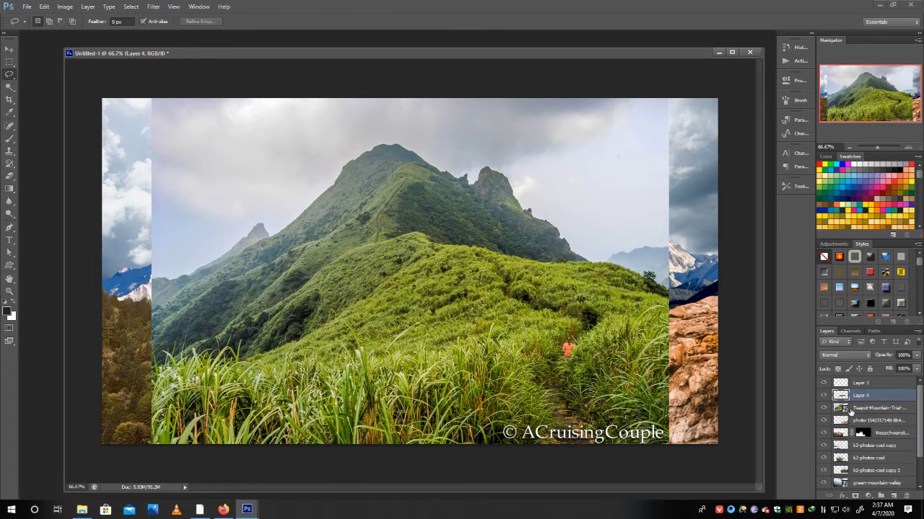
pyautogui.click(823, 409)
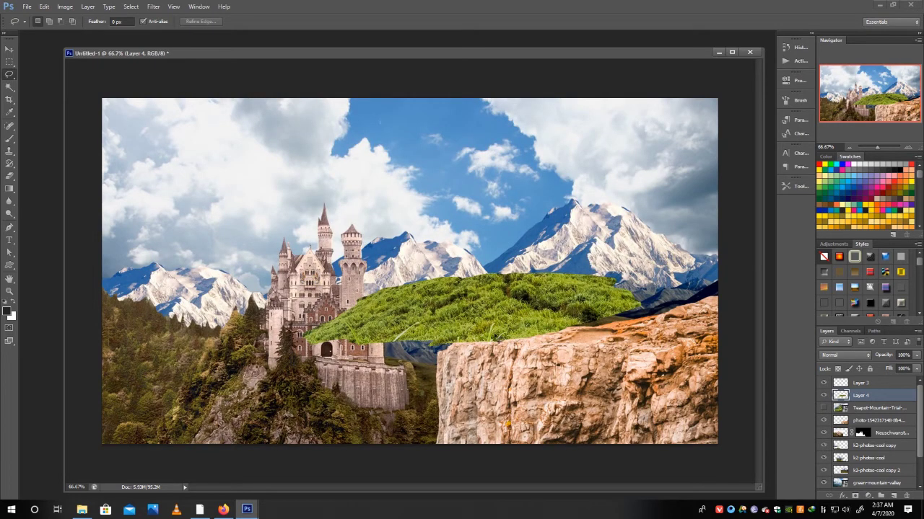
# Step: Move the Layer 4 grass onto the cliff top and scale it to about 63%
pyautogui.press('v')
pyautogui.moveTo(498, 338); pyautogui.dragTo(593, 351)
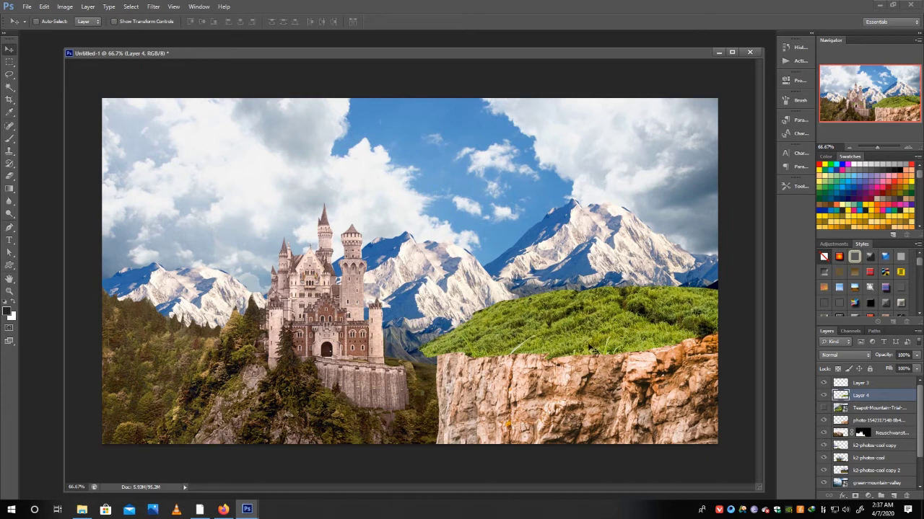
pyautogui.hotkey('ctrl', 't')
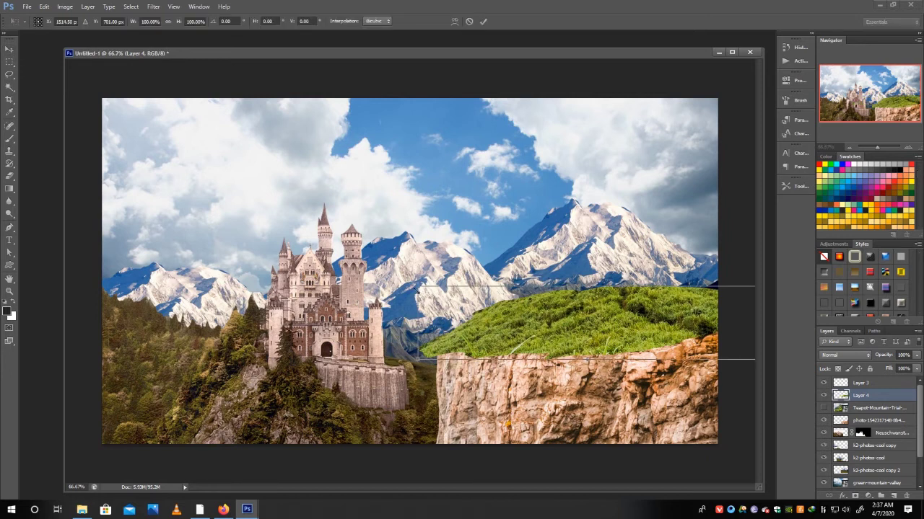
pyautogui.moveTo(417, 287); pyautogui.dragTo(480, 300)
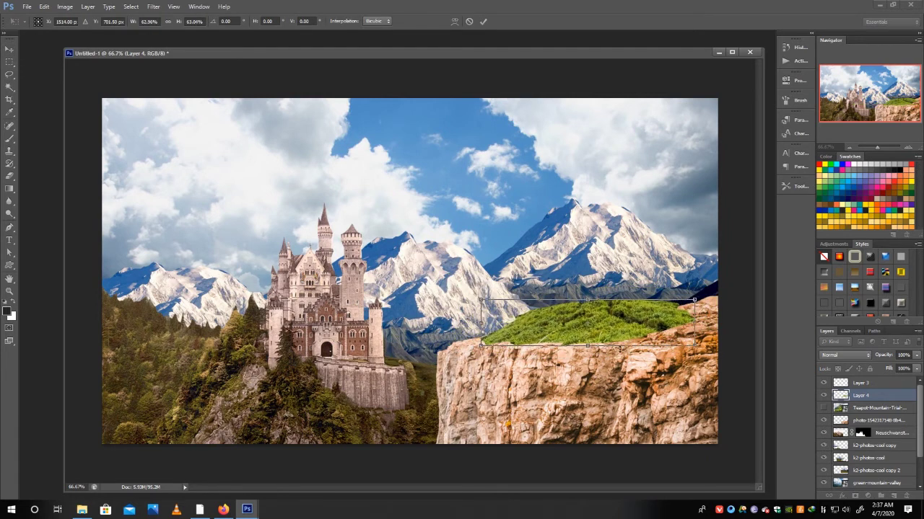
pyautogui.moveTo(661, 323)
pyautogui.mouseDown()
pyautogui.moveTo(606, 347)
pyautogui.moveTo(603, 334)
pyautogui.moveTo(648, 333)
pyautogui.mouseUp()
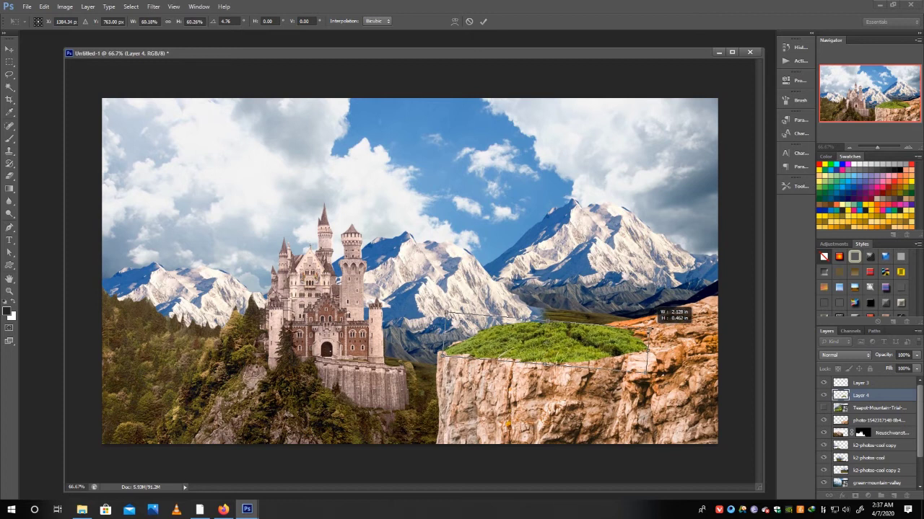
pyautogui.hotkey('ctrl', 'z')
pyautogui.press('Return')
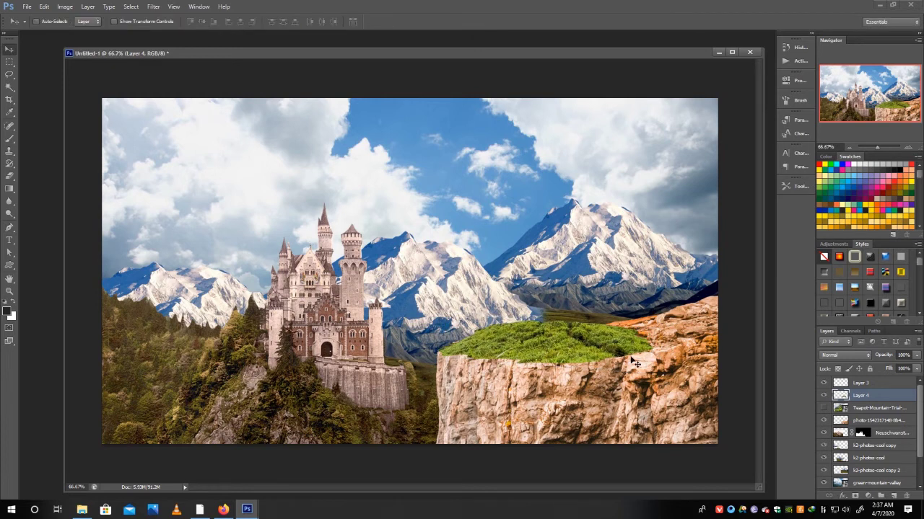
# Step: Place a grass copy on the cliff top and shrink it to about 82%
pyautogui.moveTo(569, 357)
pyautogui.mouseDown()
pyautogui.moveTo(685, 367)
pyautogui.moveTo(613, 353)
pyautogui.mouseUp()
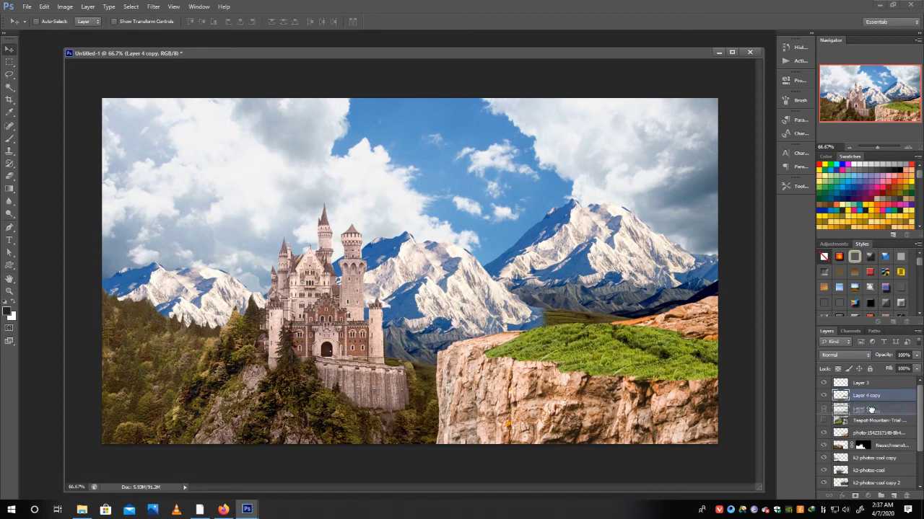
pyautogui.moveTo(871, 395); pyautogui.dragTo(871, 414)
pyautogui.hotkey('ctrl', 't')
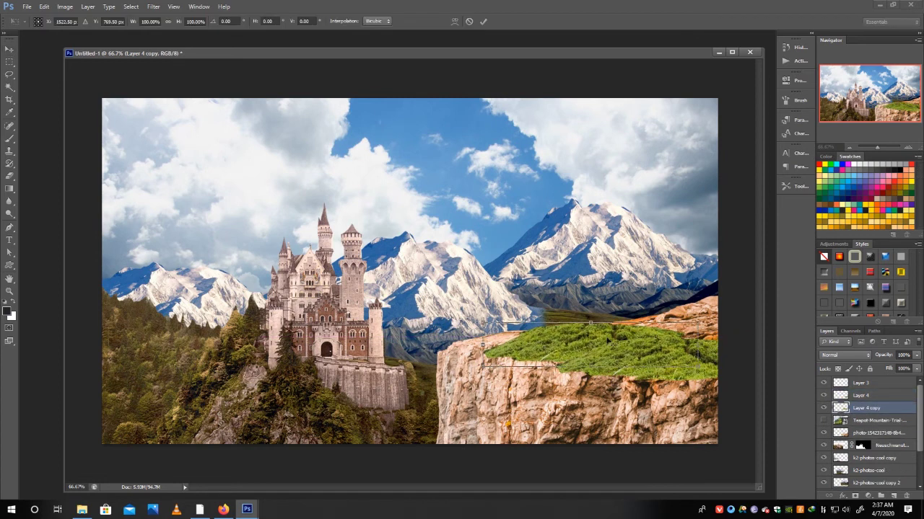
pyautogui.moveTo(697, 324); pyautogui.dragTo(583, 353)
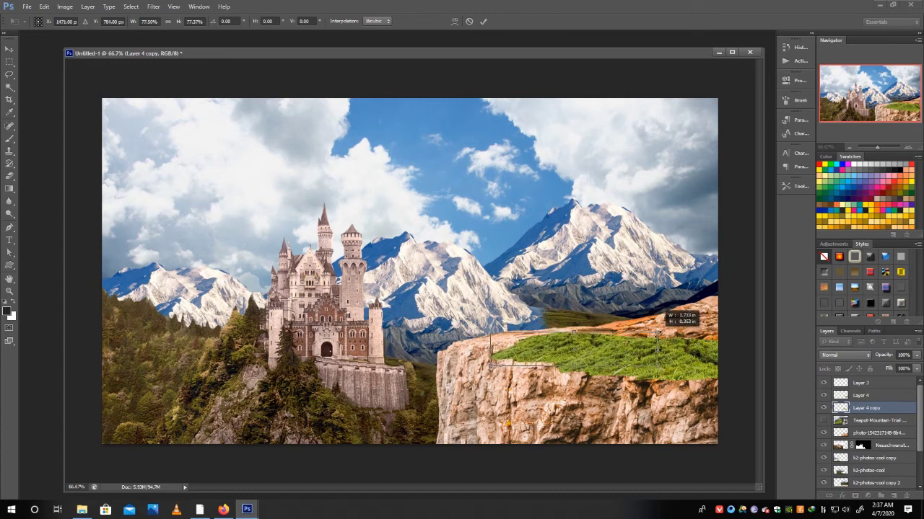
pyautogui.press('Return')
# Step: Duplicate the grass leftward along the cliff and shrink that copy to about 68%
pyautogui.keyDown('alt'); pyautogui.moveTo(554, 358); pyautogui.dragTo(495, 379); pyautogui.keyUp('alt')
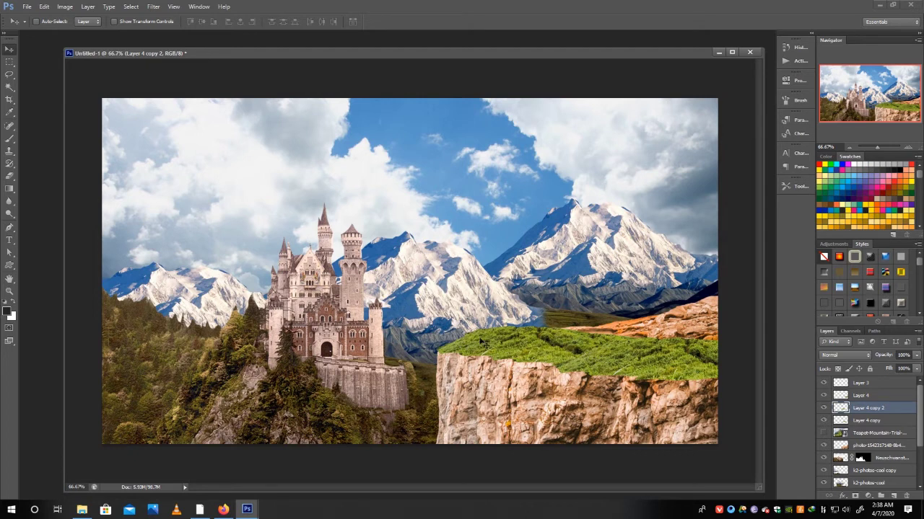
pyautogui.hotkey('ctrl', 't')
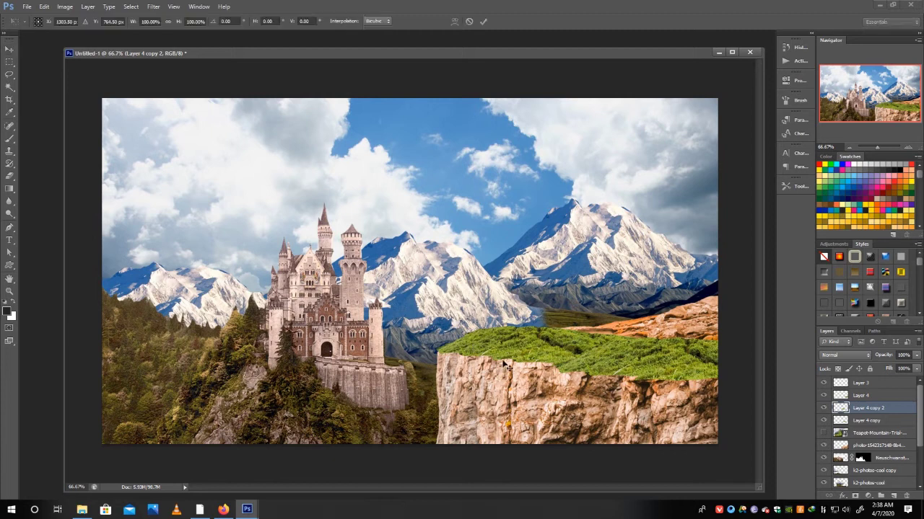
pyautogui.moveTo(604, 327); pyautogui.dragTo(550, 333)
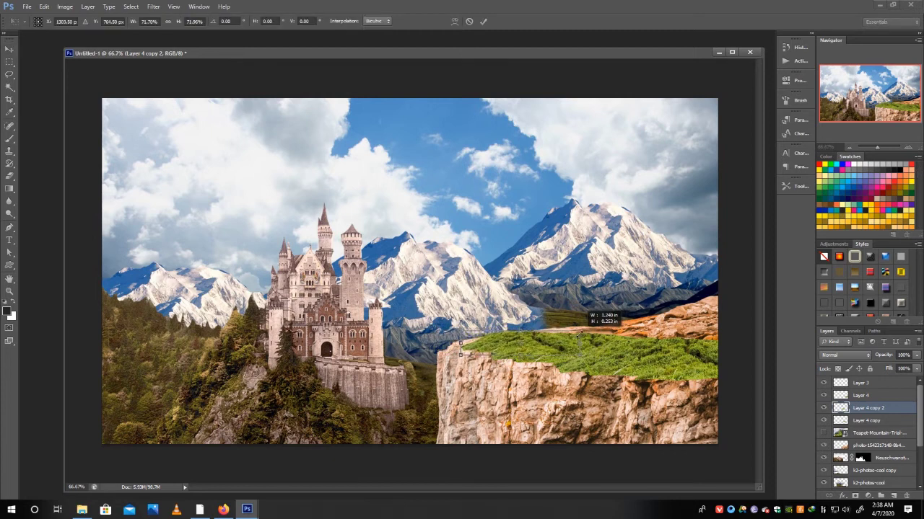
pyautogui.press('Return')
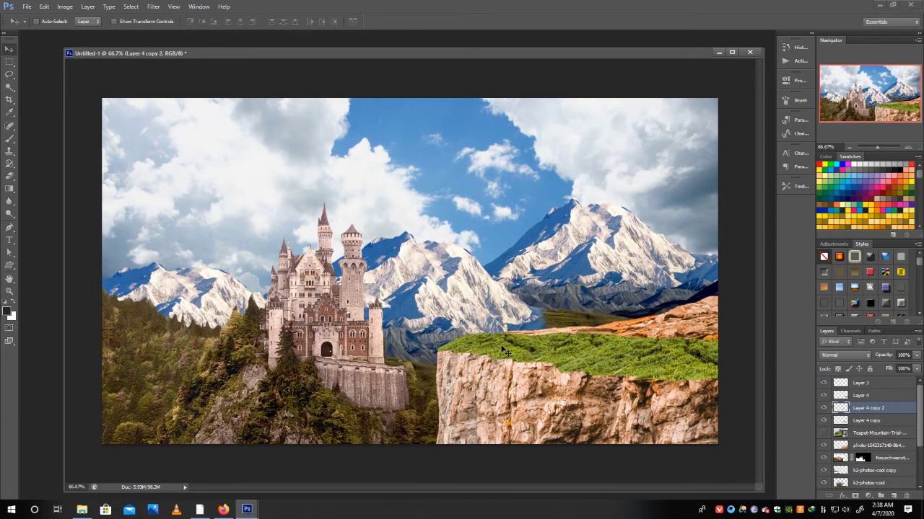
pyautogui.moveTo(505, 351); pyautogui.dragTo(564, 337)
# Step: Add more grass copies further right and lower along the cliff top
pyautogui.moveTo(865, 420); pyautogui.dragTo(900, 437)
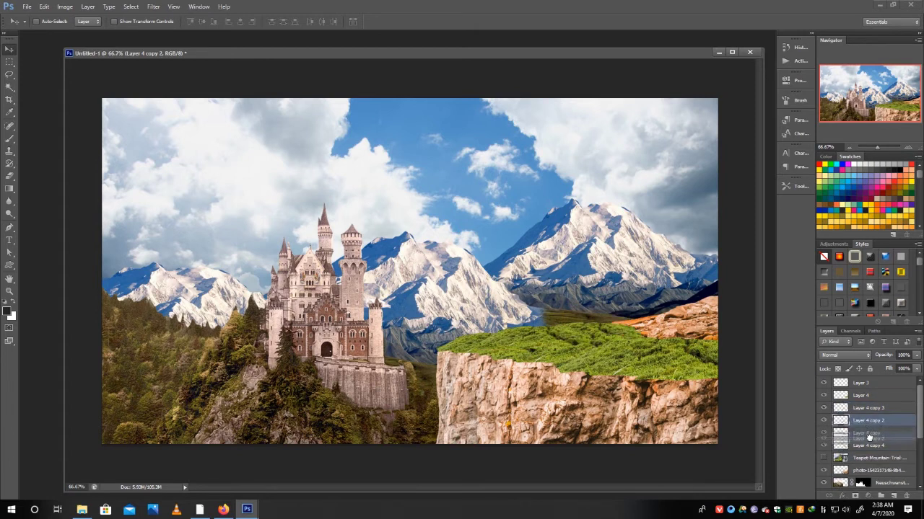
pyautogui.keyDown('ctrl'); pyautogui.click(549, 339); pyautogui.keyUp('ctrl')
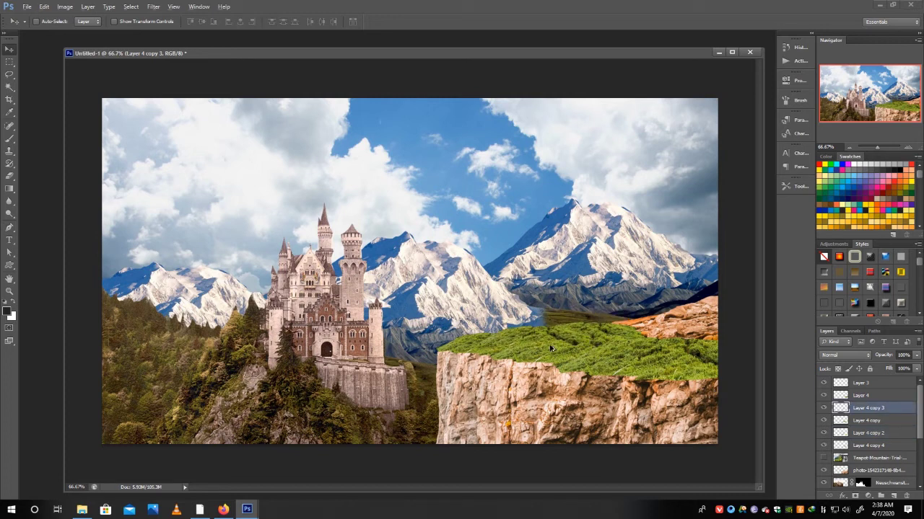
pyautogui.moveTo(606, 336); pyautogui.dragTo(684, 322)
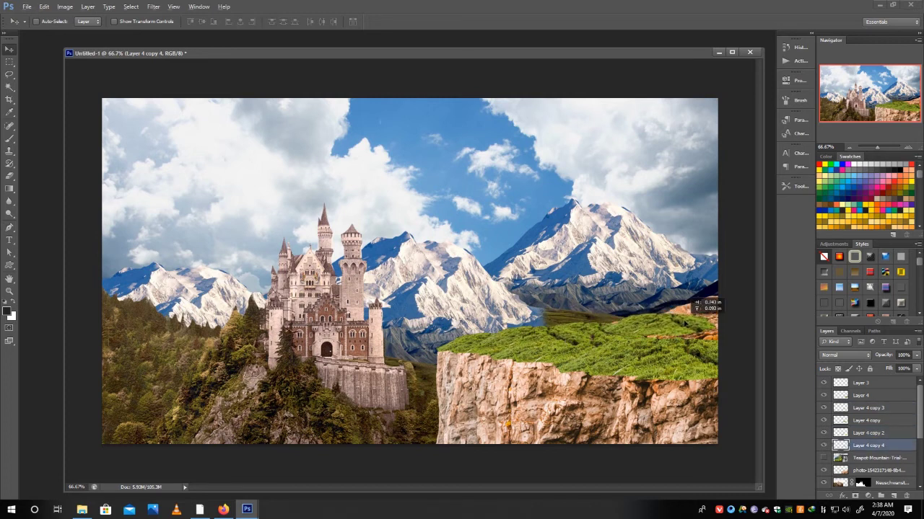
pyautogui.moveTo(684, 323)
pyautogui.mouseDown()
pyautogui.moveTo(644, 332)
pyautogui.moveTo(707, 318)
pyautogui.mouseUp()
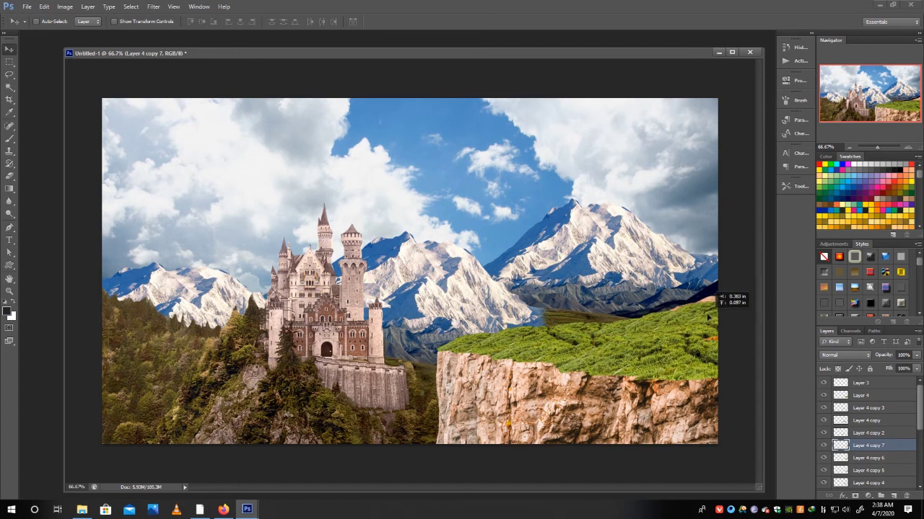
pyautogui.moveTo(704, 320)
pyautogui.mouseDown()
pyautogui.moveTo(735, 340)
pyautogui.moveTo(731, 362)
pyautogui.mouseUp()
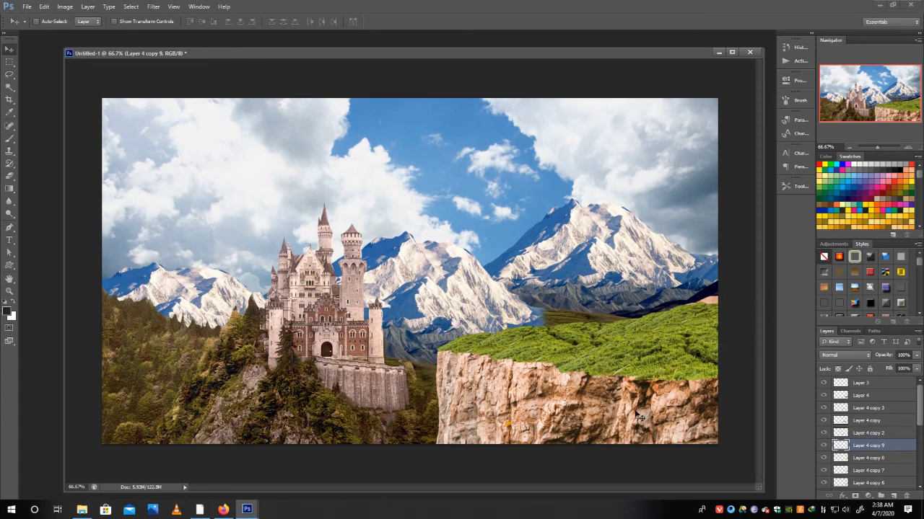
pyautogui.moveTo(676, 380); pyautogui.dragTo(679, 383)
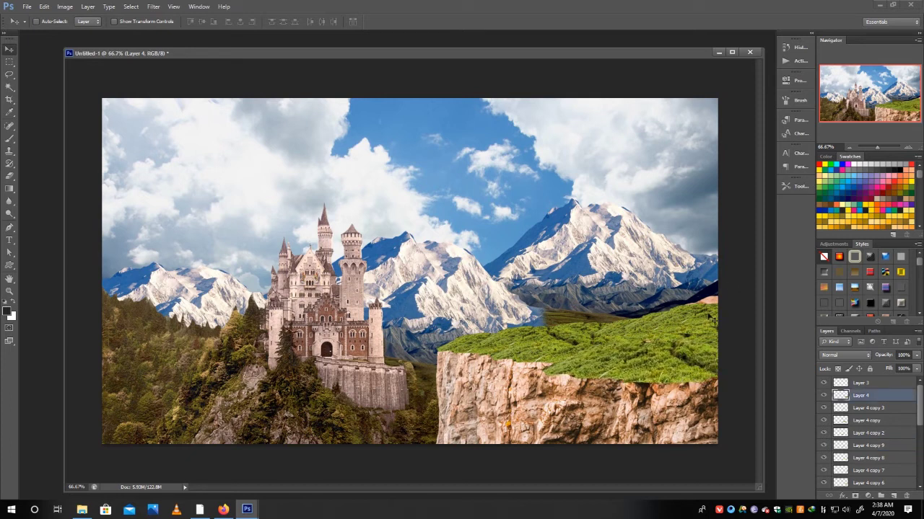
# Step: Select the grass copy layers and toggle Layer 4 copy 4's visibility to check its grass
pyautogui.hotkey('alt', ',')
pyautogui.press('e')
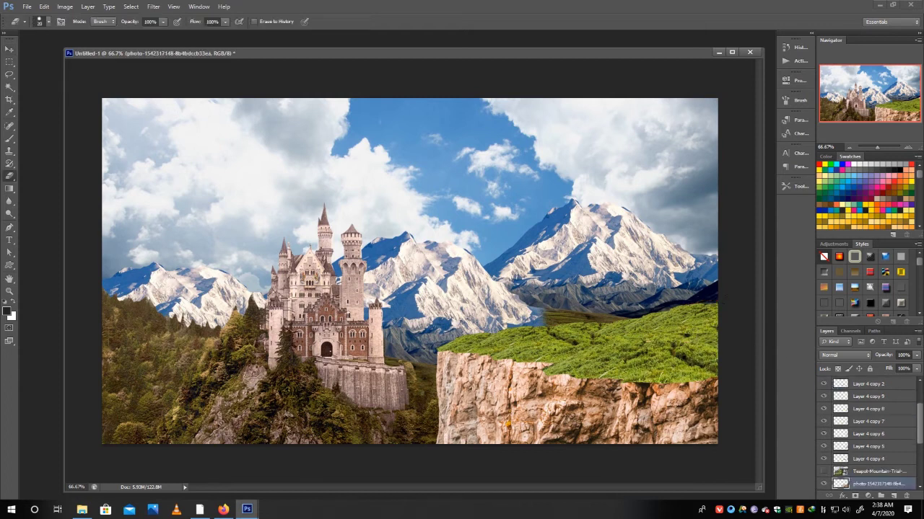
pyautogui.click(859, 459)
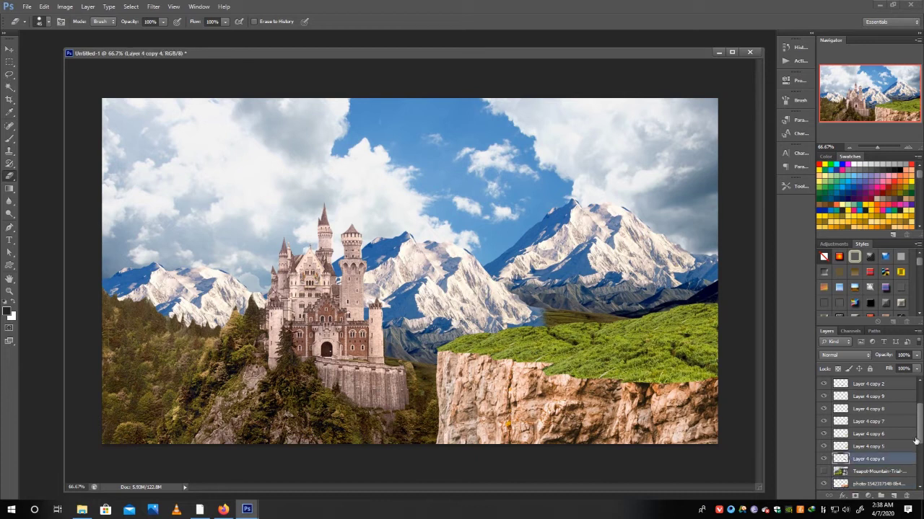
pyautogui.moveTo(920, 440); pyautogui.dragTo(922, 417)
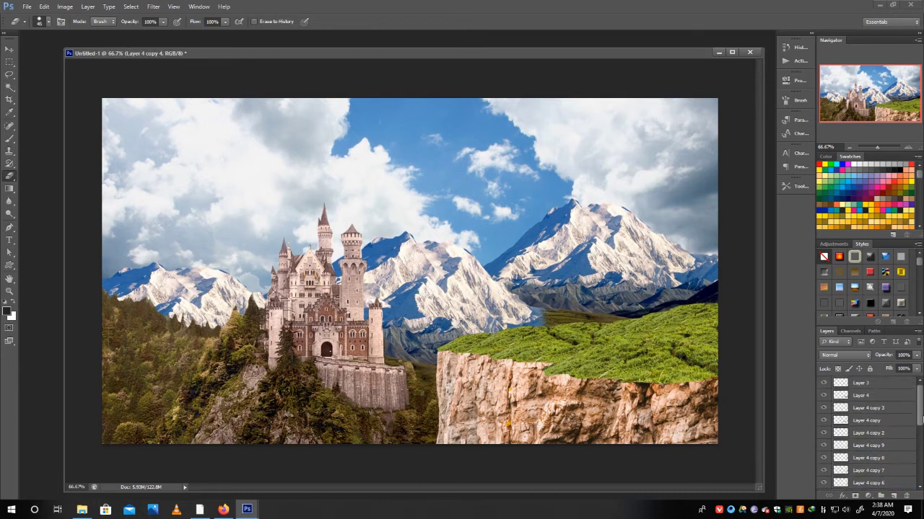
pyautogui.keyDown('shift'); pyautogui.click(861, 396); pyautogui.keyUp('shift')
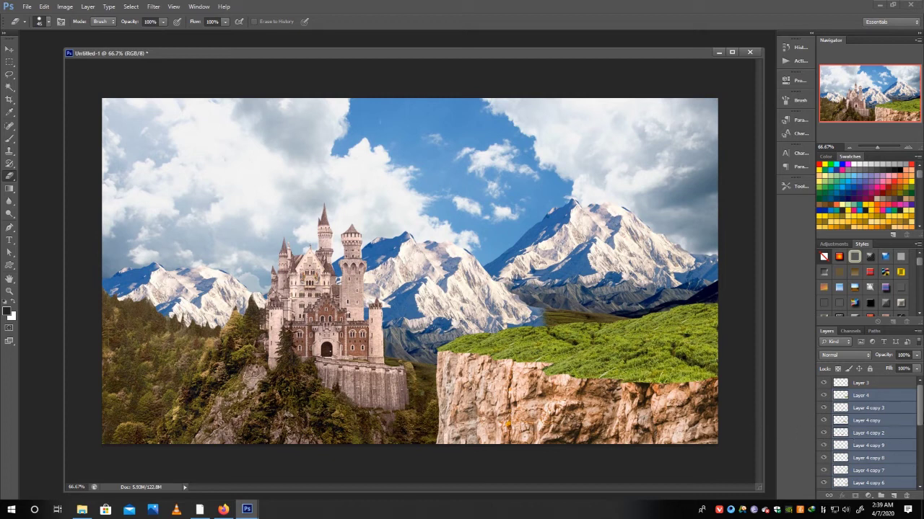
pyautogui.moveTo(920, 424); pyautogui.dragTo(920, 440)
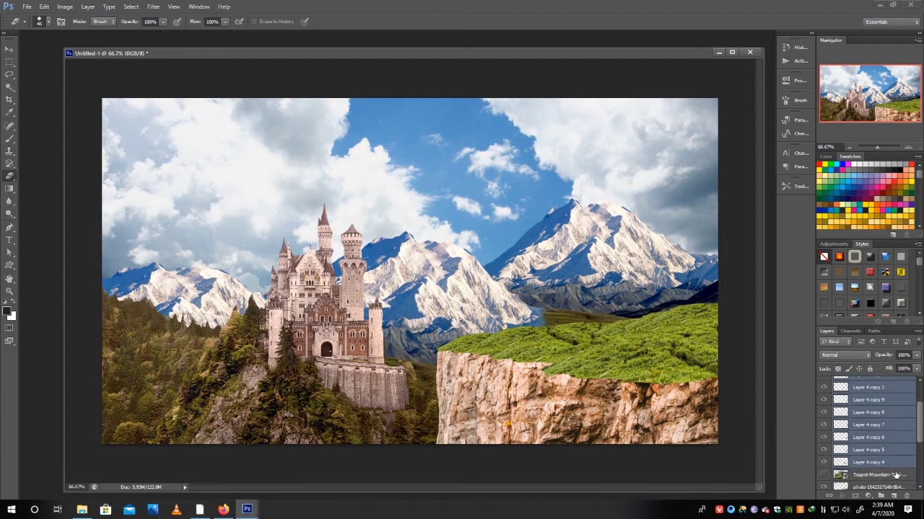
pyautogui.click(890, 464)
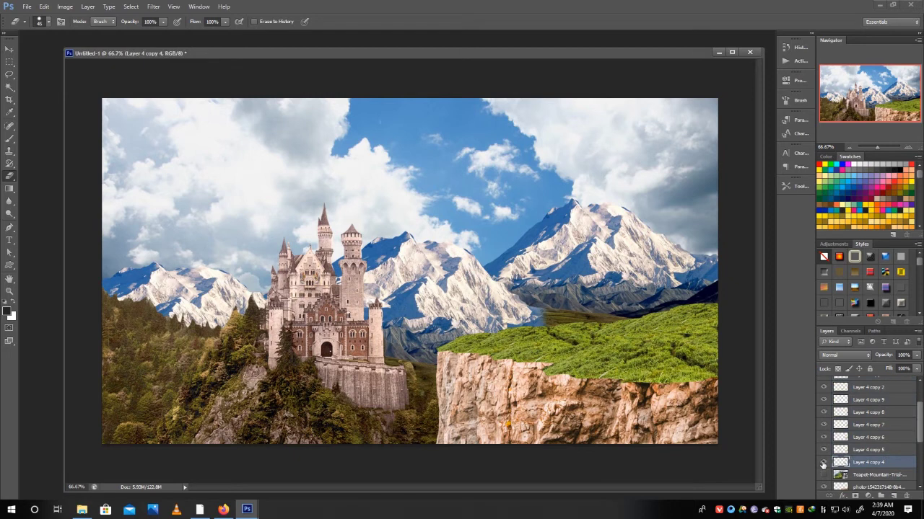
pyautogui.click(823, 464)
pyautogui.click(823, 464)
pyautogui.click(823, 464)
# Step: Merge Layer 4 and all its grass copies into one layer with Ctrl+E
pyautogui.moveTo(919, 431); pyautogui.dragTo(919, 409)
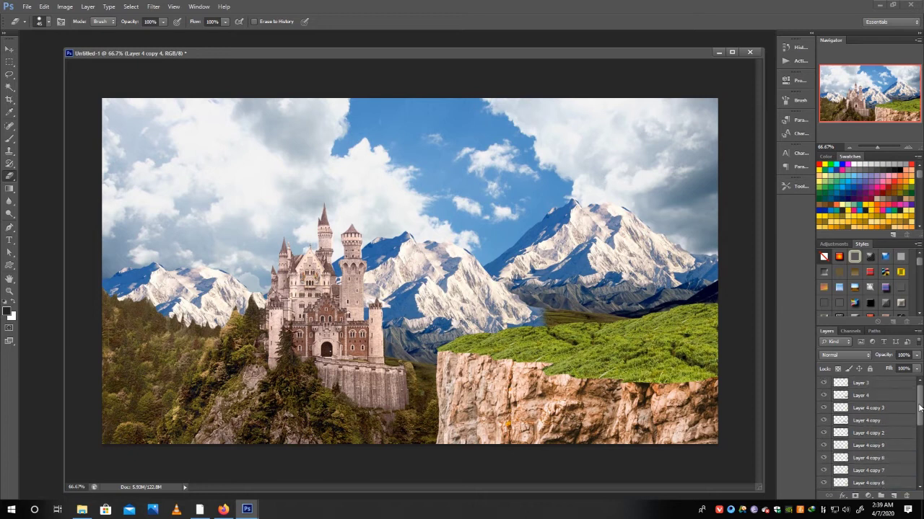
pyautogui.keyDown('shift'); pyautogui.click(860, 396); pyautogui.keyUp('shift')
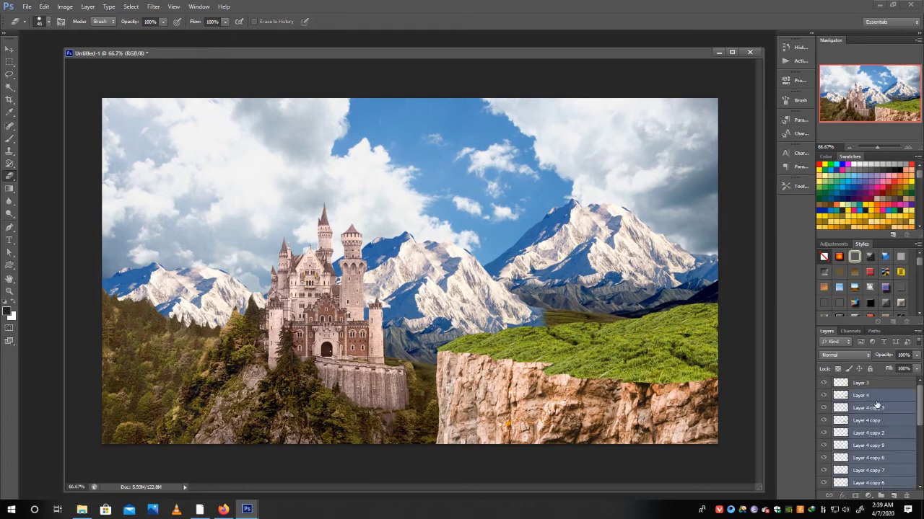
pyautogui.scroll(-1, 902, 422)
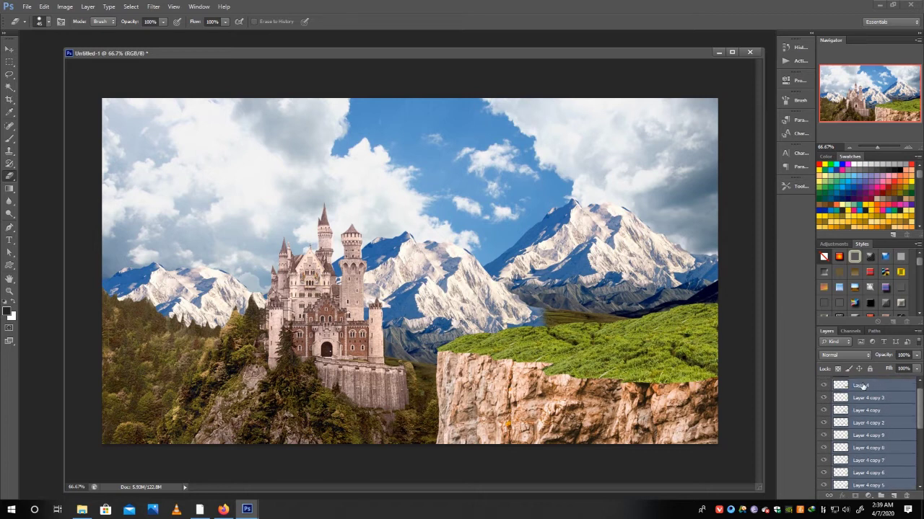
pyautogui.scroll(1, 863, 404)
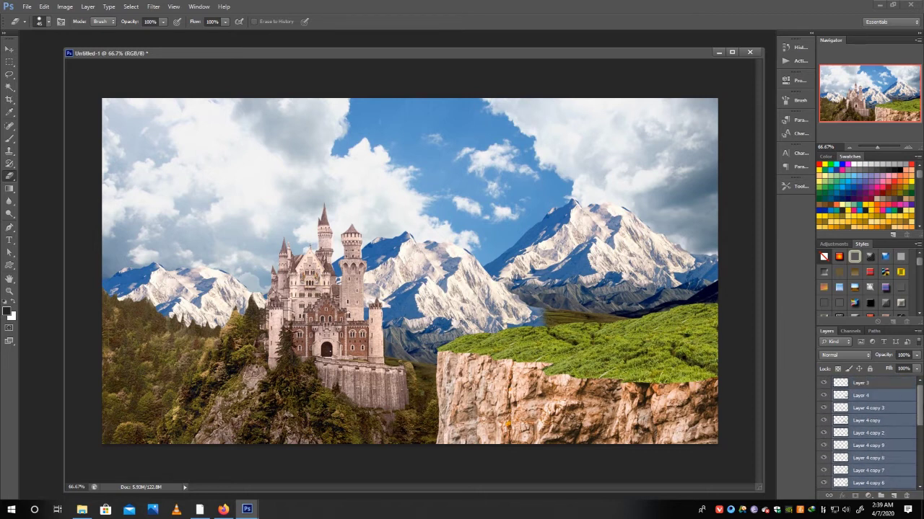
pyautogui.hotkey('ctrl', 'e')
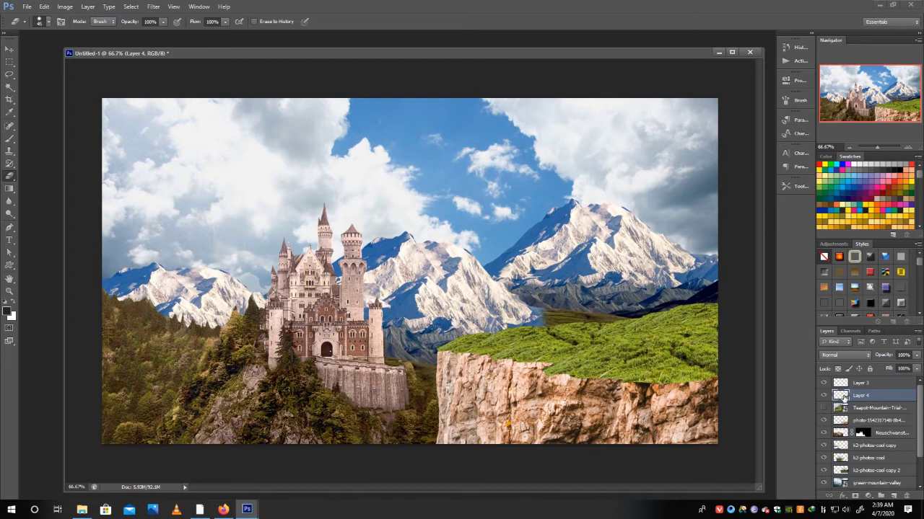
pyautogui.click(824, 396)
pyautogui.click(823, 396)
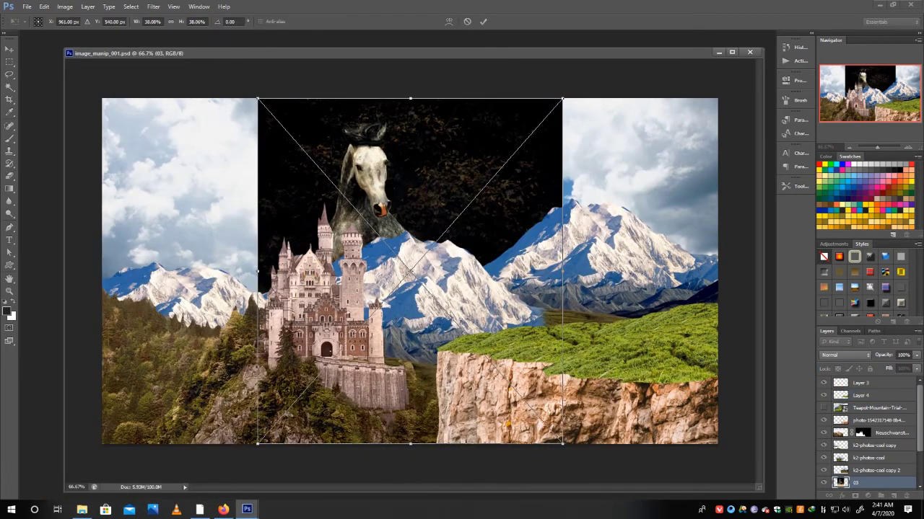
# Step: Commit horse layer 03, move it to the top, delete Layer 3, and rasterize 03
pyautogui.press('Return')
pyautogui.moveTo(868, 486); pyautogui.dragTo(866, 382)
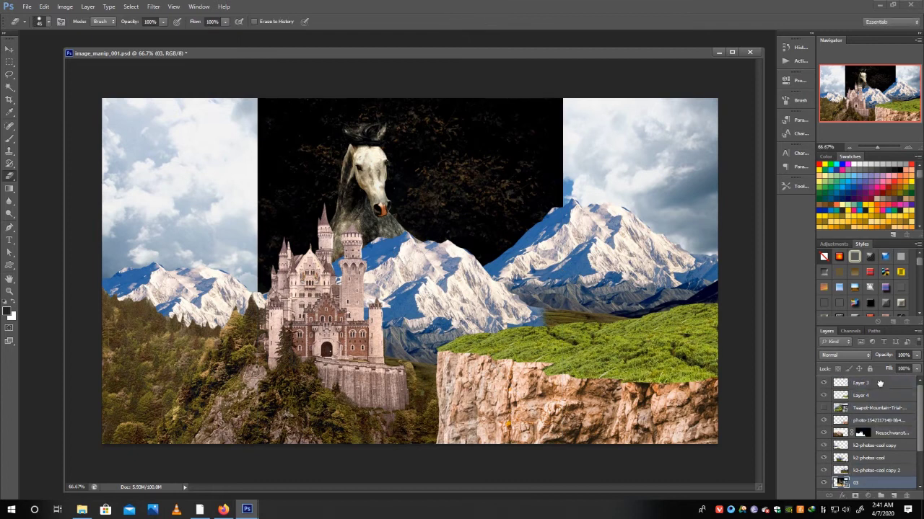
pyautogui.click(859, 396)
pyautogui.press('Delete')
pyautogui.click(441, 190)
pyautogui.rightClick(859, 389)
pyautogui.click(830, 146)
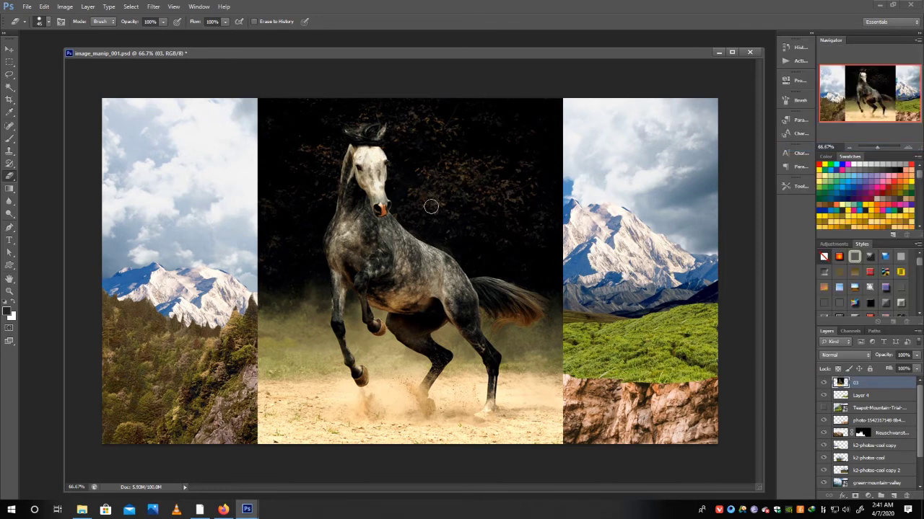
# Step: With the Pen tool at 100% zoom, start the horse outline at the mane, down neck and chest
pyautogui.click(9, 227)
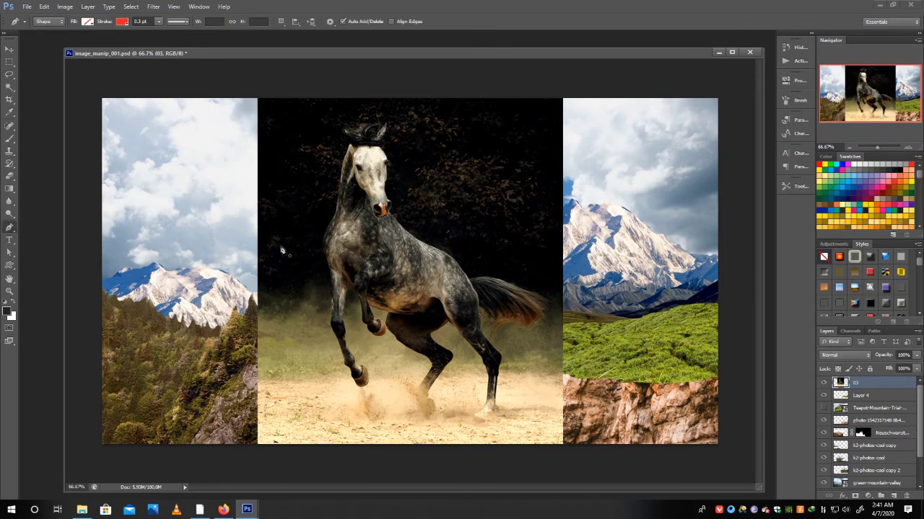
pyautogui.keyDown('ctrl'); pyautogui.click(433, 207); pyautogui.keyUp('ctrl')
pyautogui.moveTo(469, 219); pyautogui.dragTo(503, 261)
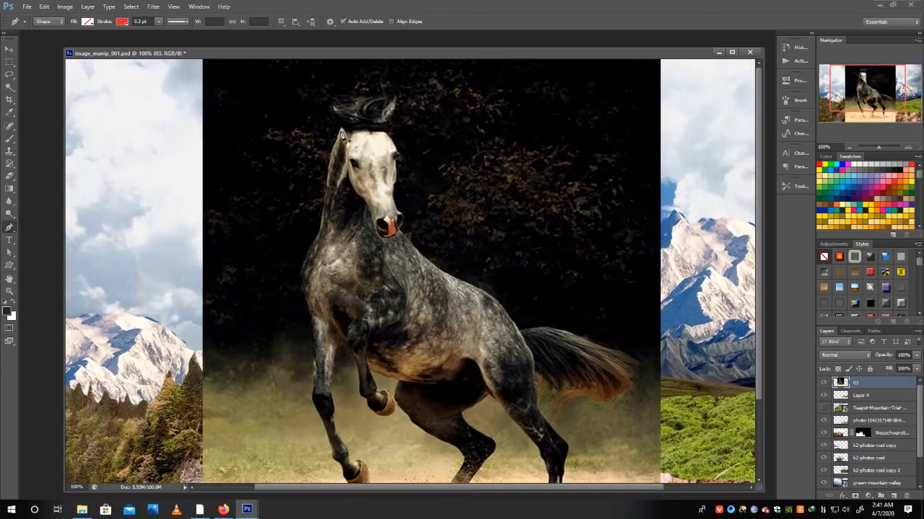
pyautogui.click(337, 124)
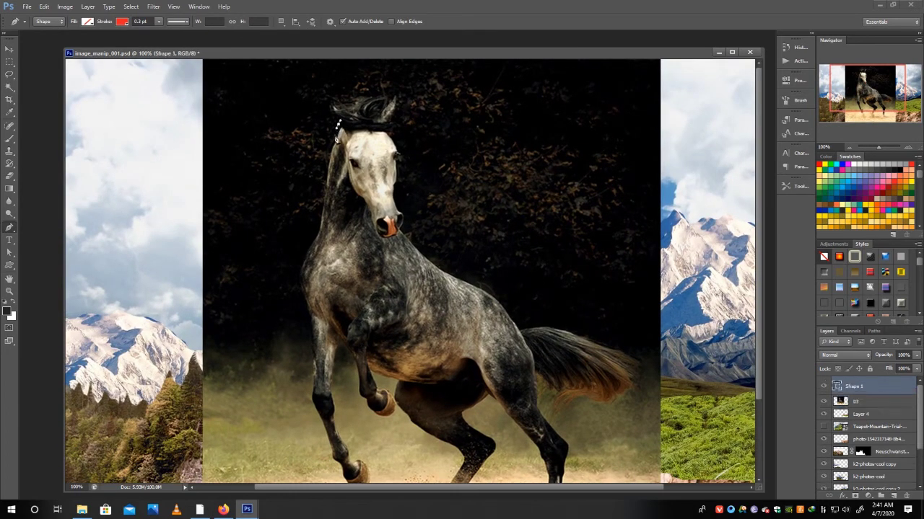
pyautogui.click(323, 225)
pyautogui.click(307, 254)
pyautogui.moveTo(301, 287); pyautogui.dragTo(315, 410)
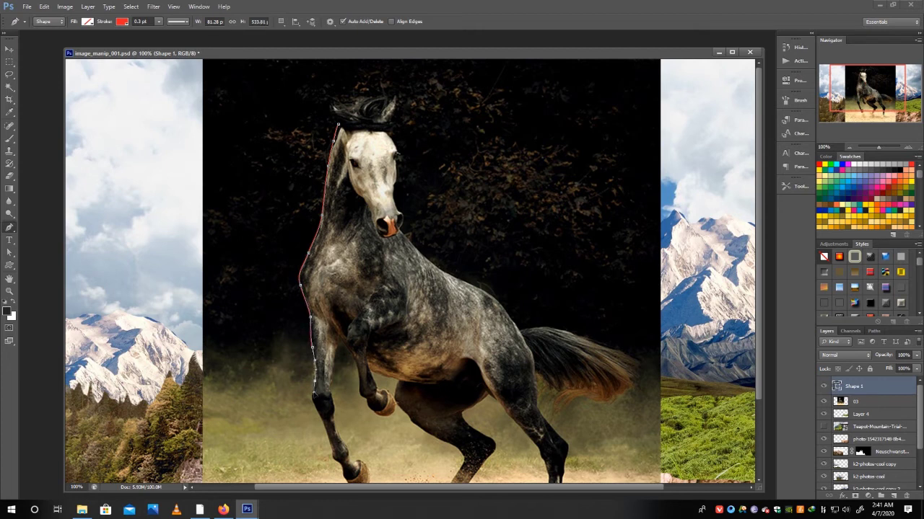
pyautogui.scroll(-3, 322, 423)
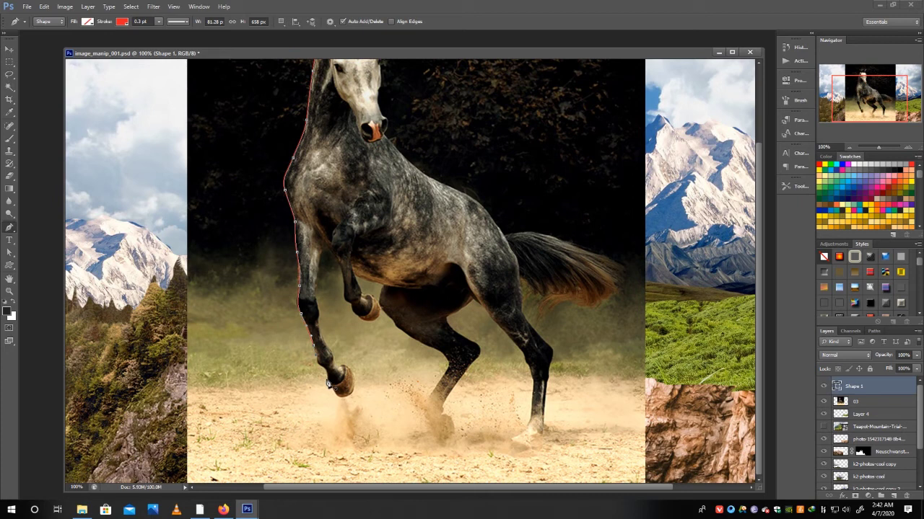
pyautogui.hotkey('ctrl', 'z')
pyautogui.click(311, 337)
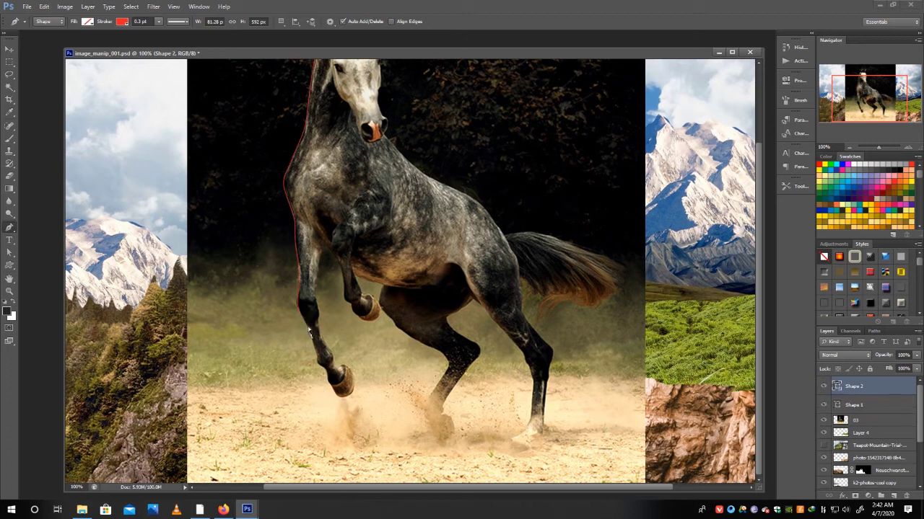
pyautogui.hotkey('ctrl', 'z')
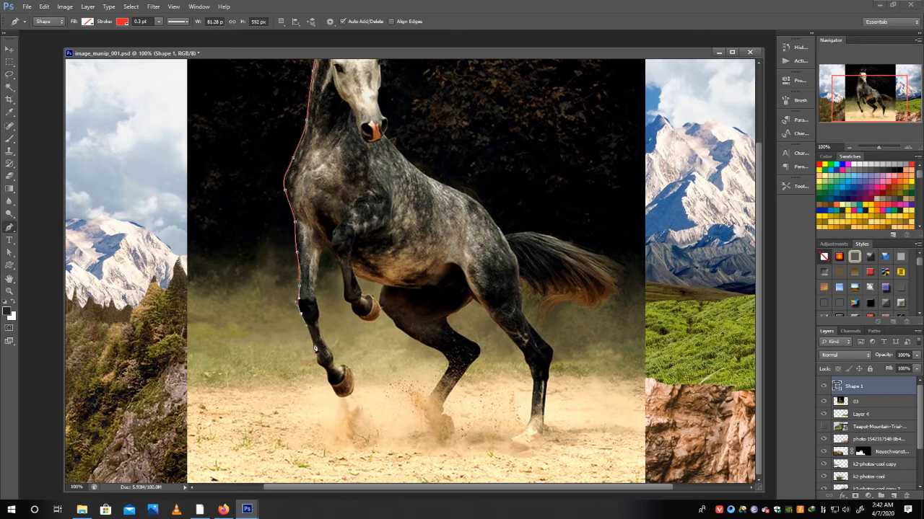
# Step: Trace the outline down the front leg, around the hoof, and along the raised foreleg
pyautogui.click(314, 351)
pyautogui.click(319, 367)
pyautogui.click(326, 372)
pyautogui.click(335, 396)
pyautogui.click(354, 379)
pyautogui.click(331, 251)
pyautogui.click(346, 293)
pyautogui.click(355, 312)
pyautogui.click(377, 318)
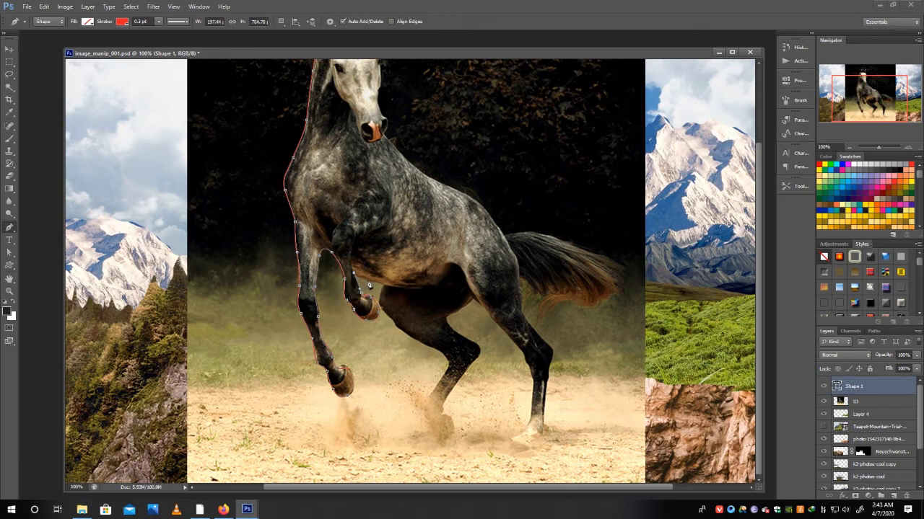
# Step: Continue the outline along the belly, front knee and inner foreleg
pyautogui.click(386, 289)
pyautogui.moveTo(409, 332); pyautogui.dragTo(426, 344)
pyautogui.click(476, 352)
pyautogui.click(444, 318)
pyautogui.click(472, 298)
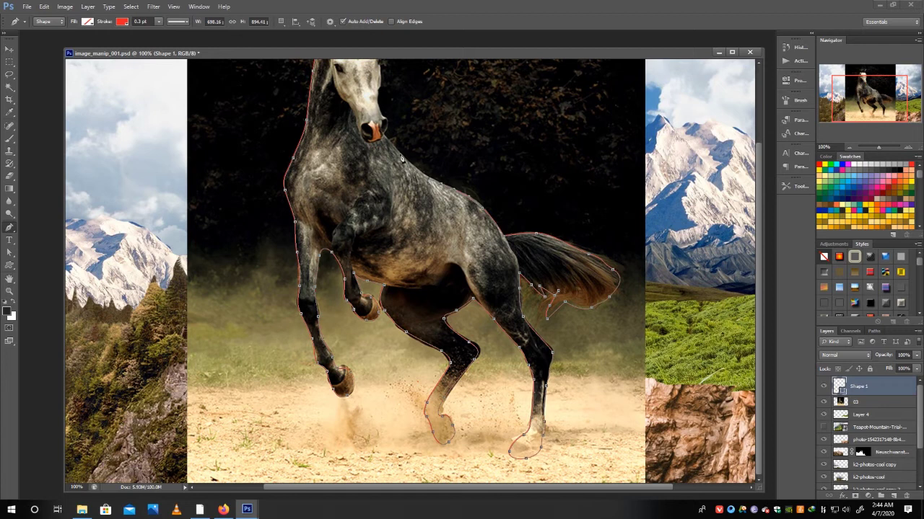
pyautogui.moveTo(396, 150); pyautogui.dragTo(413, 235)
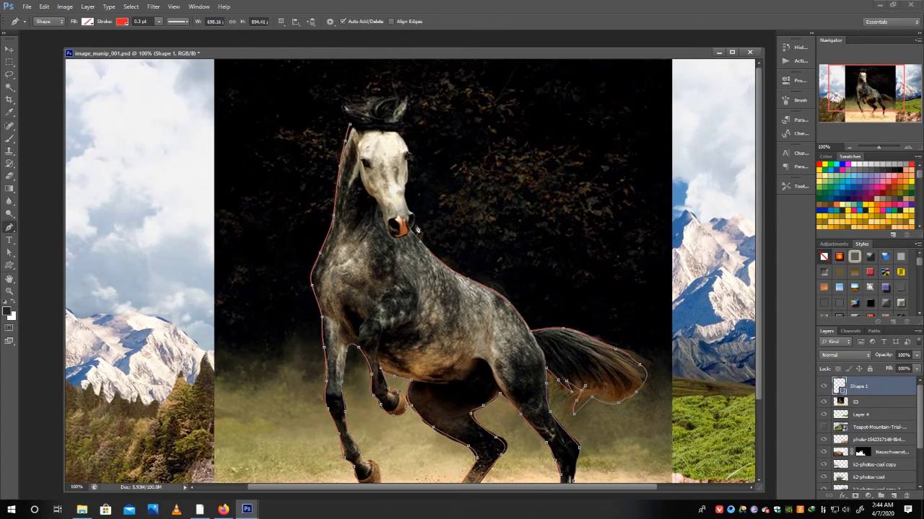
# Step: Trace the path around the muzzle and over the top of the forelock
pyautogui.moveTo(409, 204); pyautogui.dragTo(415, 219)
pyautogui.moveTo(402, 122); pyautogui.dragTo(408, 94)
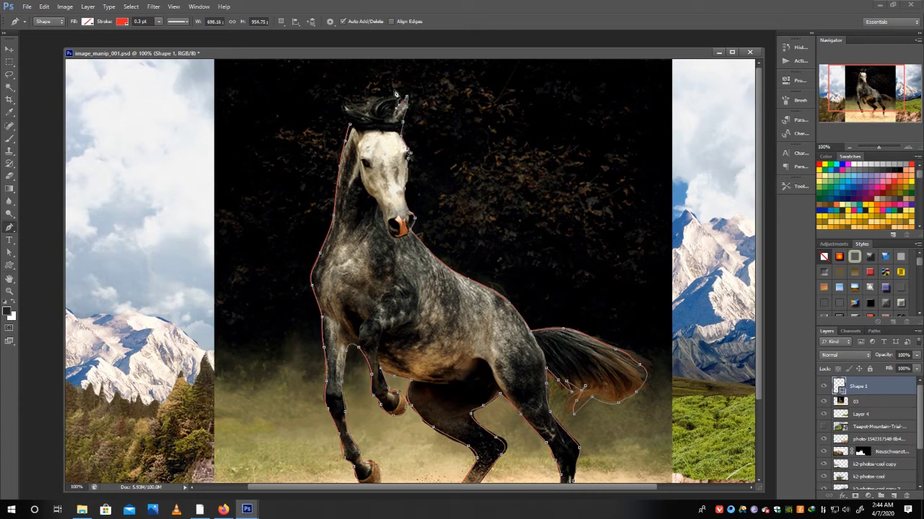
pyautogui.click(361, 103)
pyautogui.scroll(-3, 347, 107)
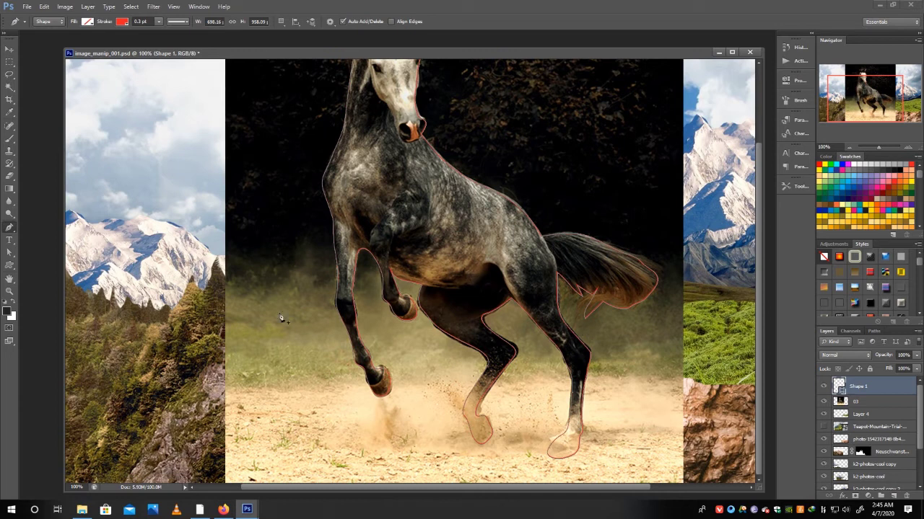
# Step: Inspect the path with the Path and Direct Selection tools, keeping the Pen in Shape mode
pyautogui.click(10, 255)
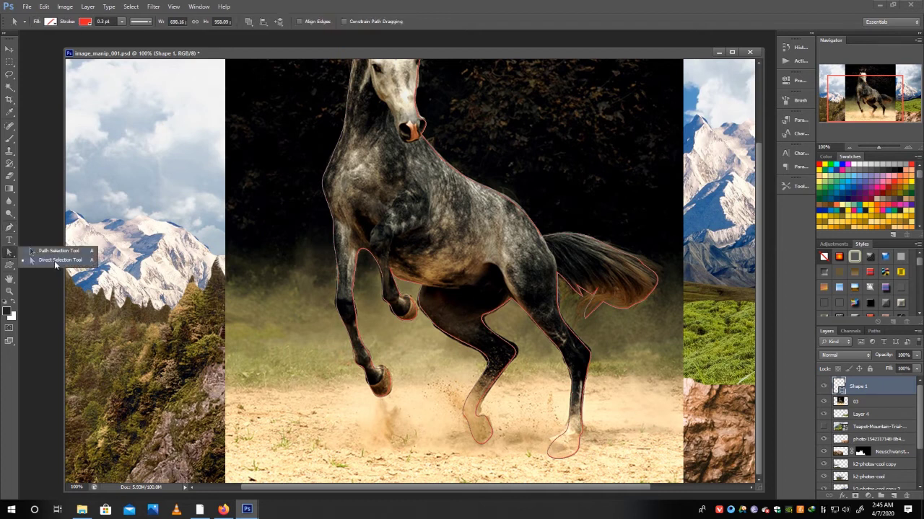
pyautogui.click(57, 261)
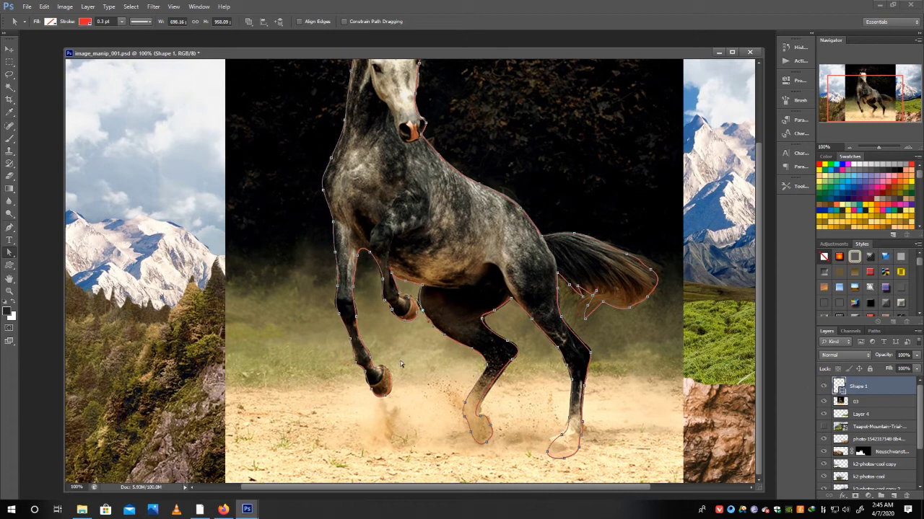
pyautogui.click(9, 228)
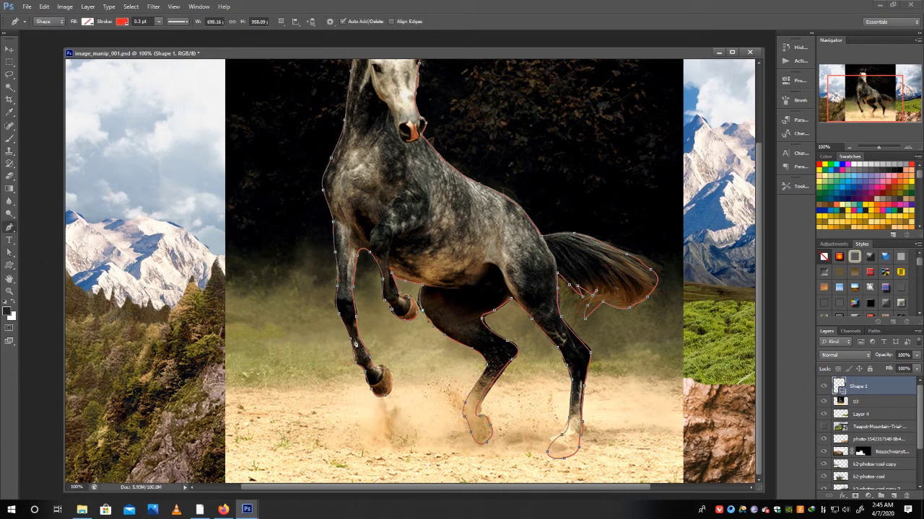
pyautogui.click(60, 23)
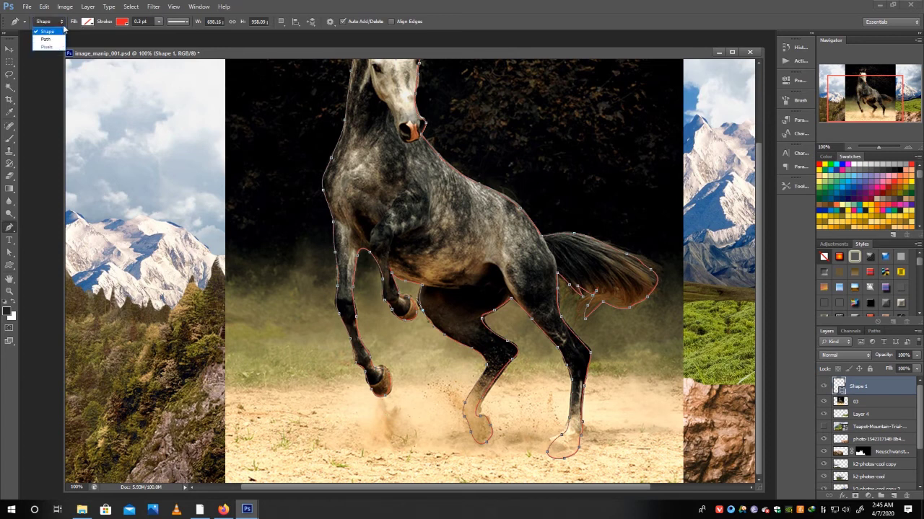
pyautogui.click(61, 32)
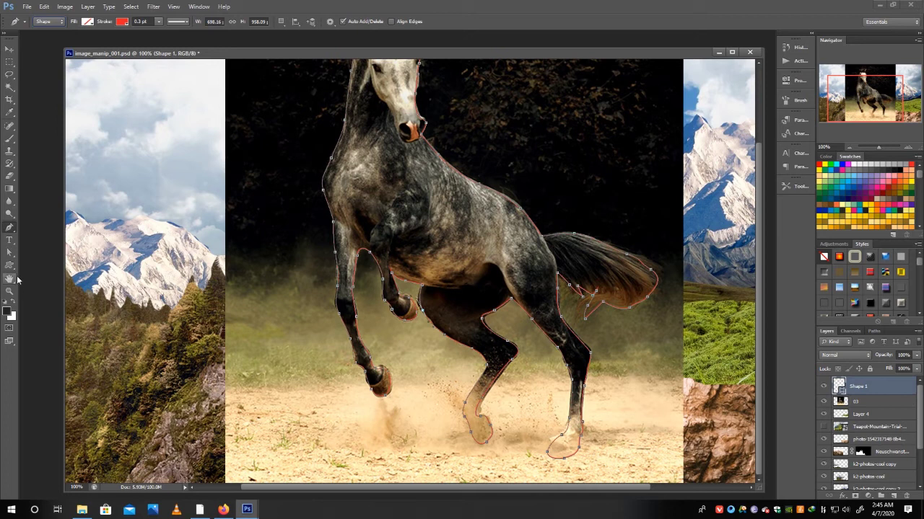
# Step: Set the Shape 1 stroke to No Color, removing the red outline
pyautogui.click(124, 22)
pyautogui.click(82, 39)
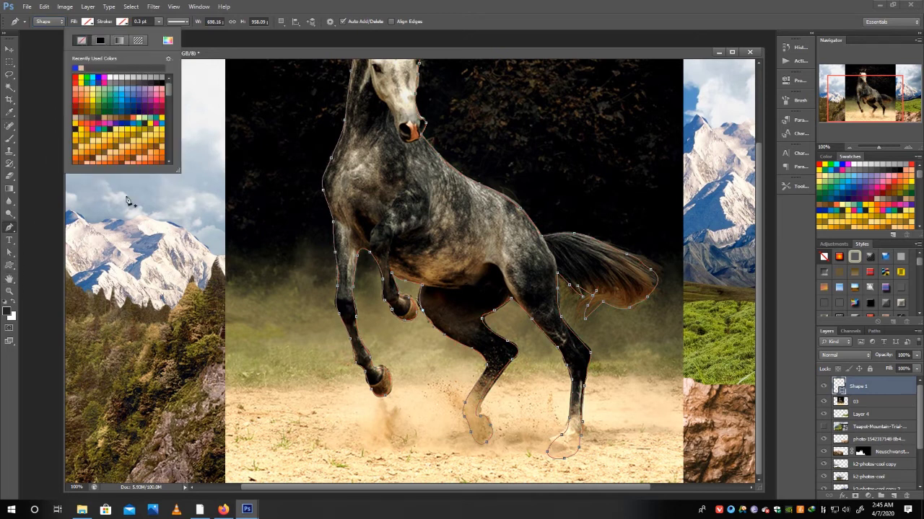
pyautogui.click(857, 387)
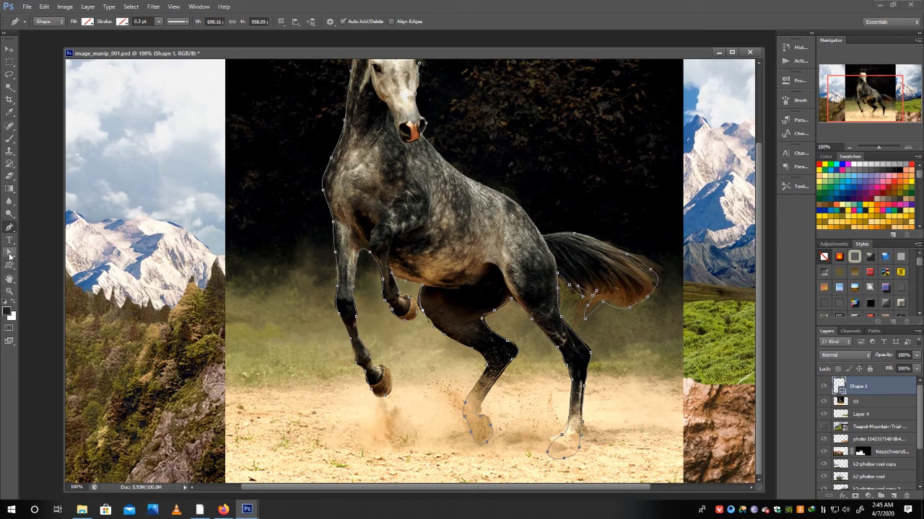
pyautogui.click(9, 254)
# Step: Reshape the horse outline's anchors around the rear hoof and pull it in to fit the tail
pyautogui.scroll(1, 480, 448)
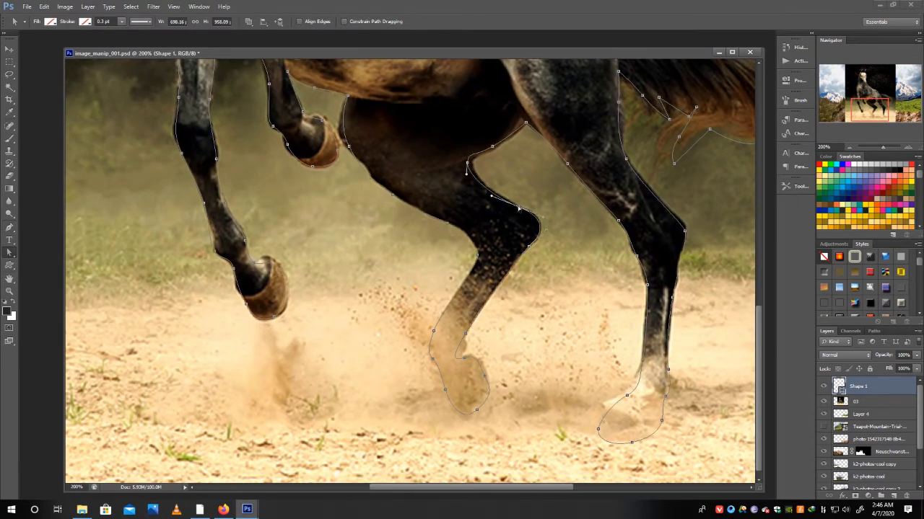
pyautogui.click(492, 148)
pyautogui.moveTo(639, 230)
pyautogui.mouseDown()
pyautogui.moveTo(612, 251)
pyautogui.moveTo(618, 286)
pyautogui.mouseUp()
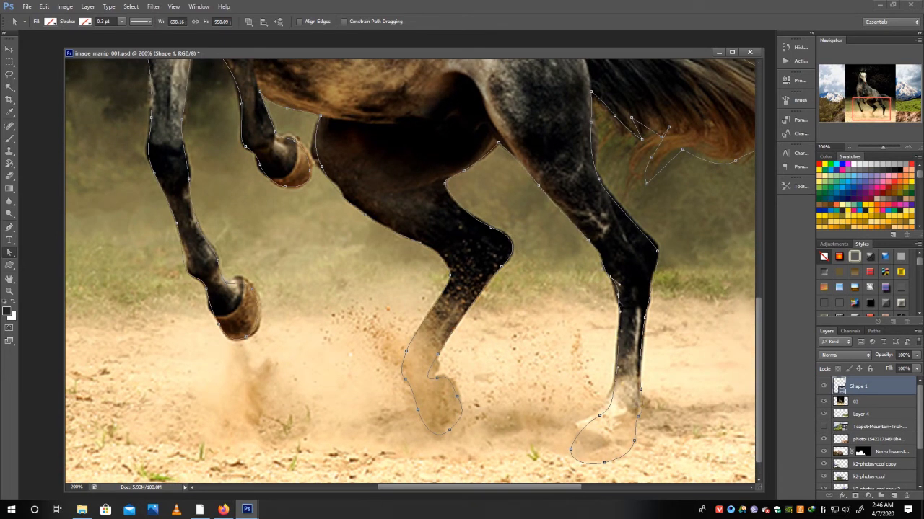
pyautogui.moveTo(581, 426)
pyautogui.mouseDown()
pyautogui.moveTo(567, 449)
pyautogui.moveTo(562, 443)
pyautogui.mouseUp()
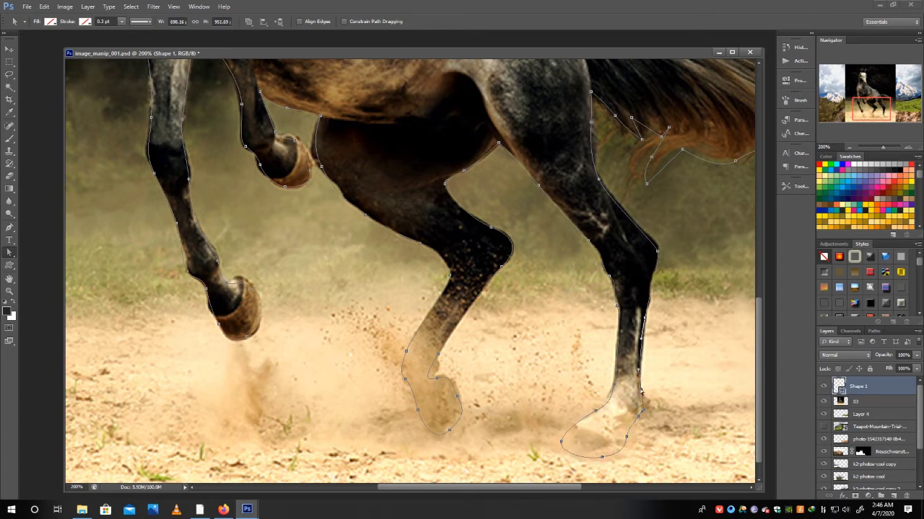
pyautogui.moveTo(662, 262); pyautogui.dragTo(597, 348)
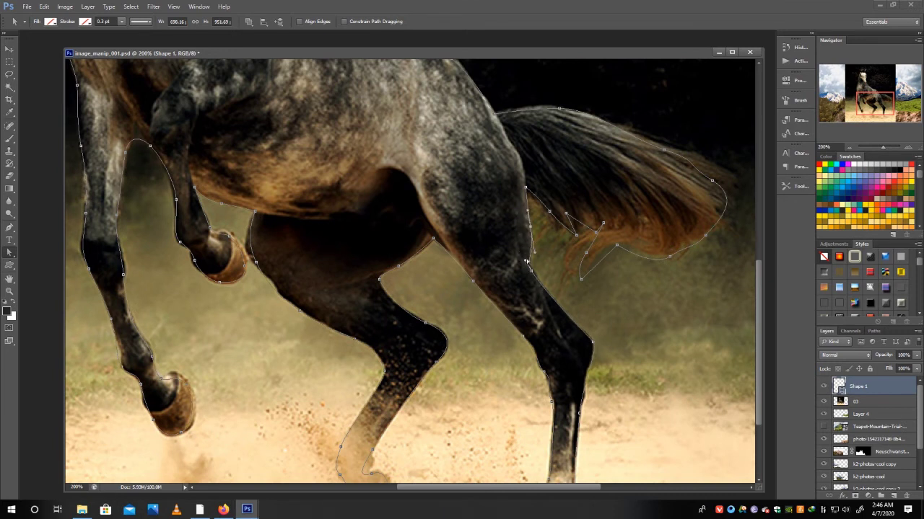
pyautogui.moveTo(571, 267); pyautogui.dragTo(497, 327)
pyautogui.moveTo(502, 292); pyautogui.dragTo(489, 326)
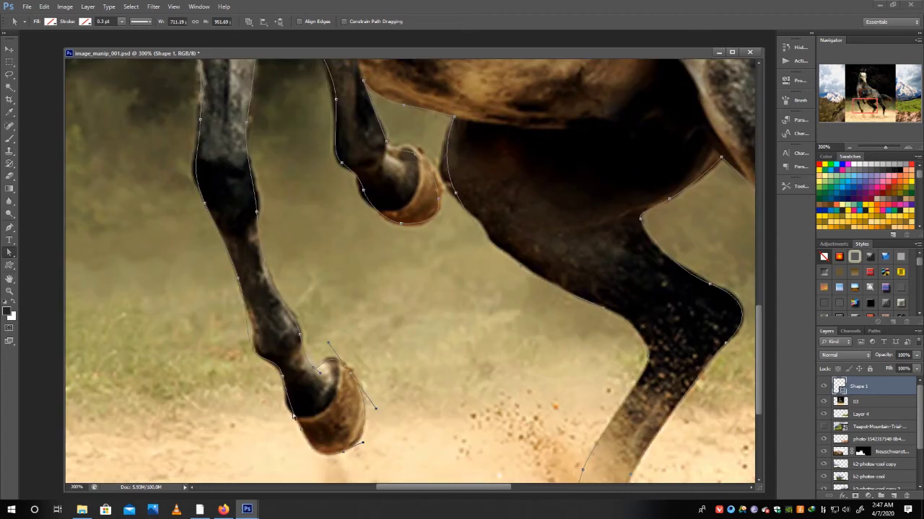
# Step: Tighten the outline curves around the front hoof, including under its bottom edge
pyautogui.moveTo(291, 413)
pyautogui.mouseDown()
pyautogui.moveTo(294, 404)
pyautogui.moveTo(322, 402)
pyautogui.mouseUp()
pyautogui.moveTo(262, 351); pyautogui.dragTo(257, 356)
pyautogui.click(325, 461)
pyautogui.moveTo(320, 463); pyautogui.dragTo(313, 464)
# Step: Straighten and tighten the outline along the front leg's edges, then fit the document on screen
pyautogui.moveTo(258, 201); pyautogui.dragTo(322, 310)
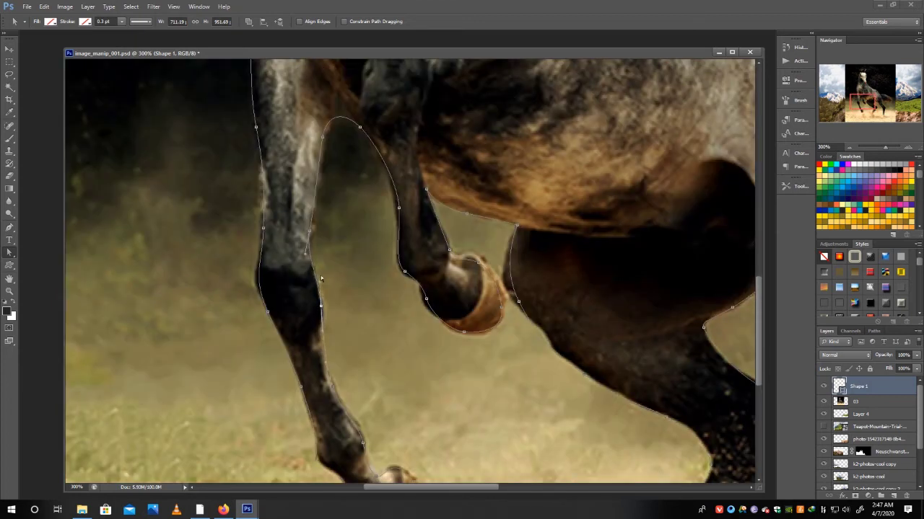
pyautogui.click(266, 309)
pyautogui.moveTo(251, 276); pyautogui.dragTo(248, 266)
pyautogui.moveTo(266, 225); pyautogui.dragTo(258, 169)
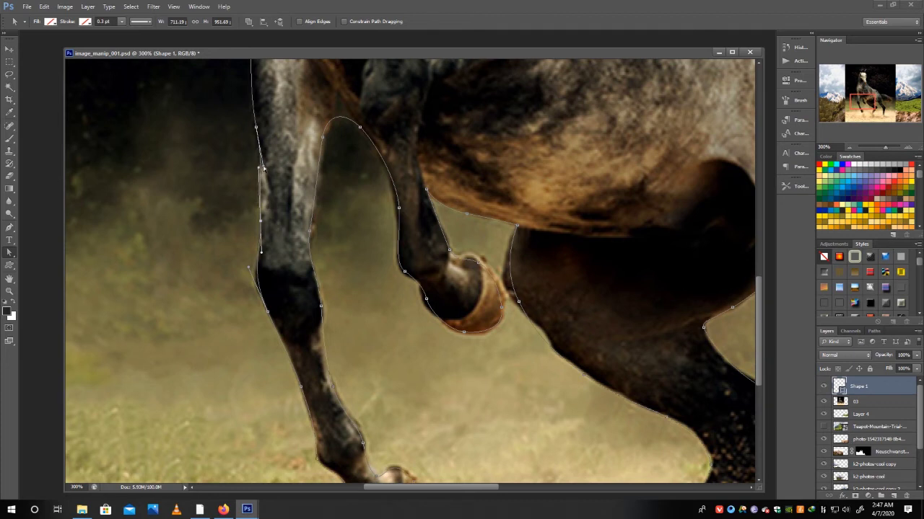
pyautogui.click(322, 239)
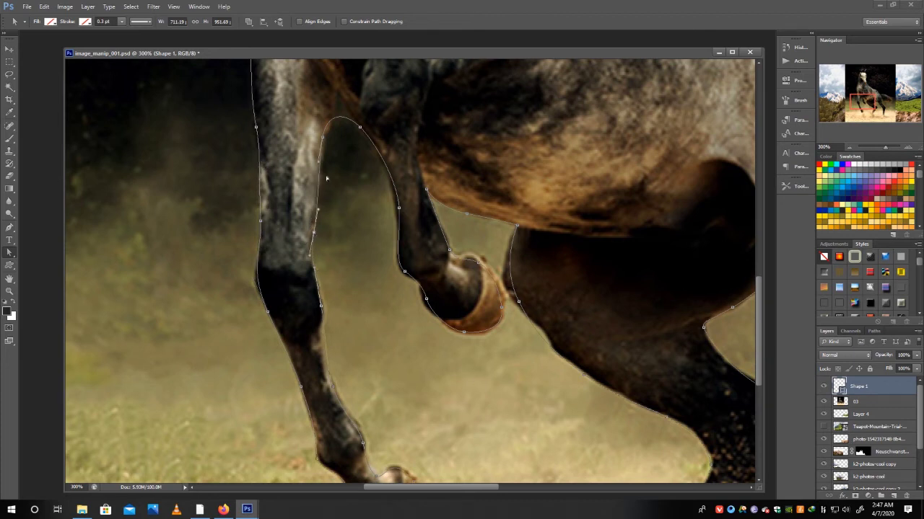
pyautogui.hotkey('ctrl', '0')
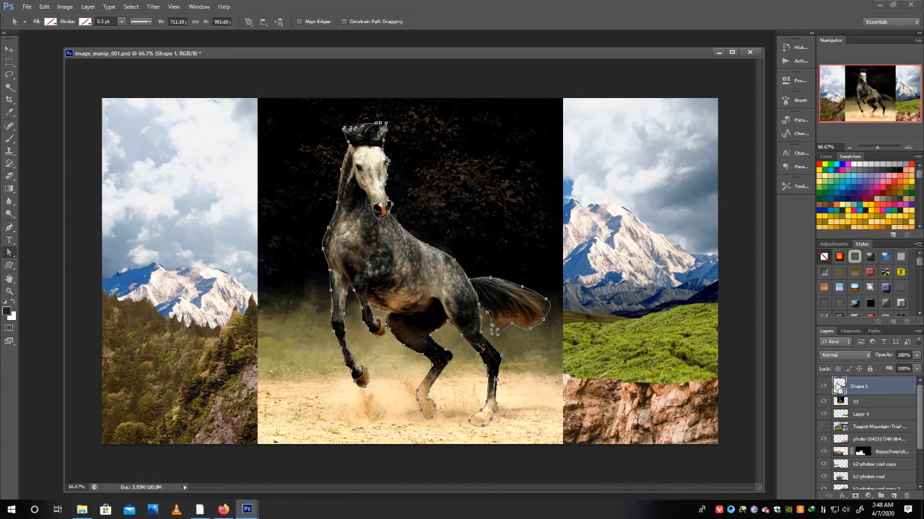
# Step: Load the Shape 1 outline as a selection, hide Shape 1, and mask layer 03 with it
pyautogui.keyDown('ctrl'); pyautogui.click(839, 388); pyautogui.keyUp('ctrl')
pyautogui.click(823, 386)
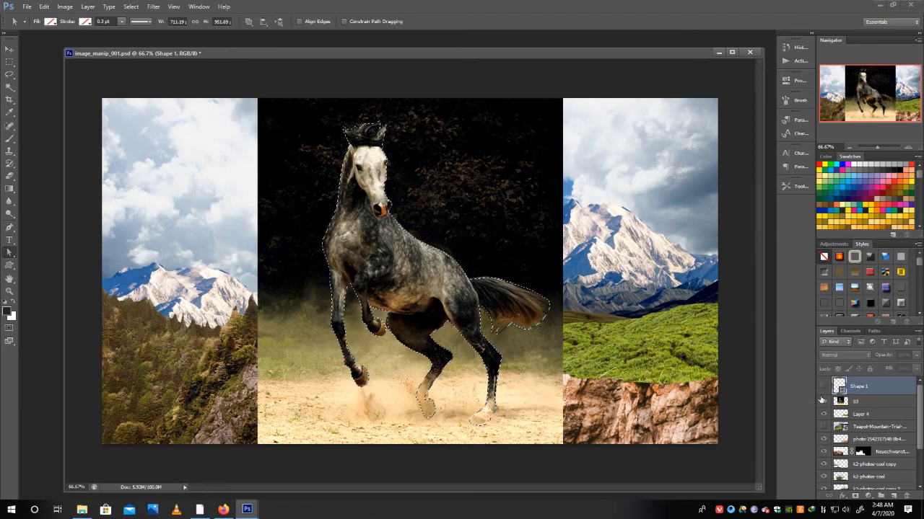
pyautogui.click(845, 402)
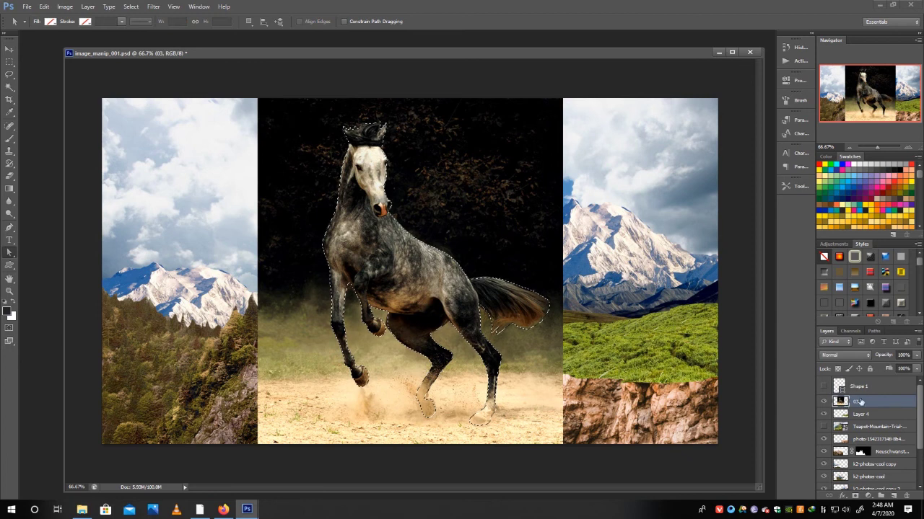
pyautogui.click(855, 497)
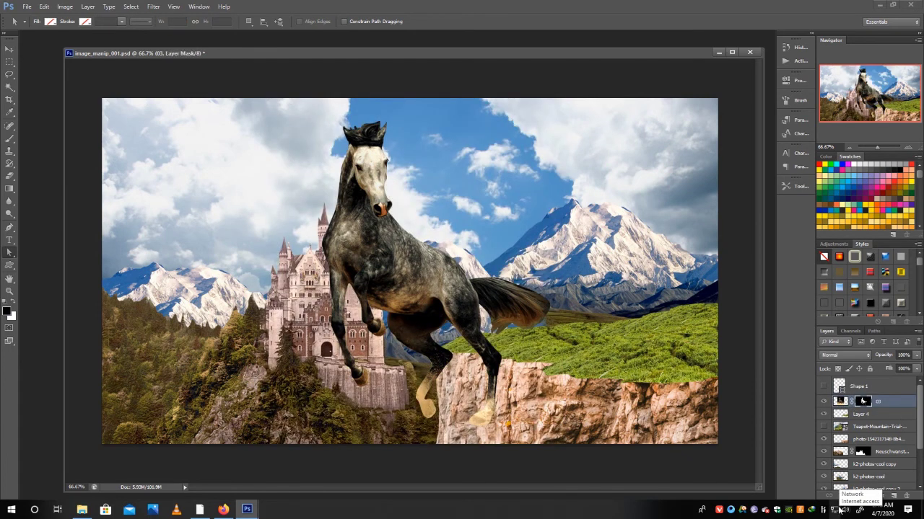
# Step: Scale the horse on layer 03 down to about 12% and place it on the grassy cliff
pyautogui.click(841, 402)
pyautogui.hotkey('ctrl', 't')
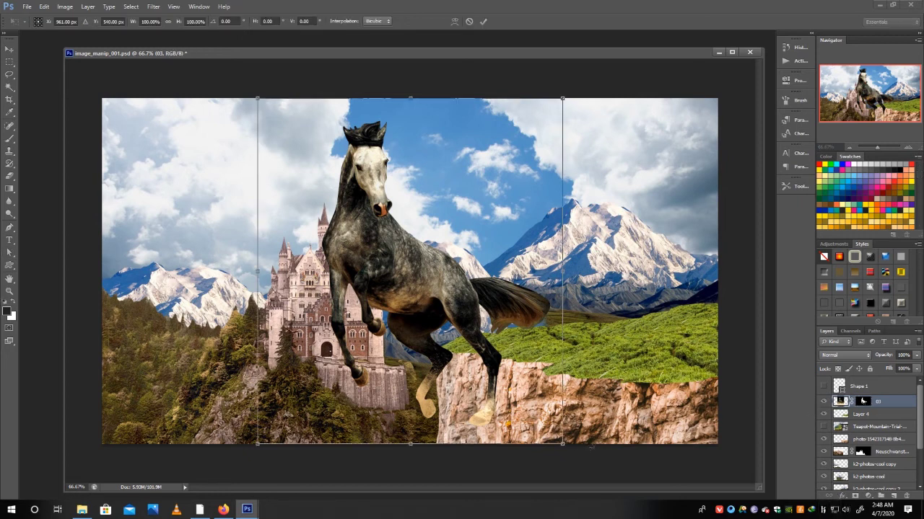
pyautogui.moveTo(563, 96); pyautogui.dragTo(440, 236)
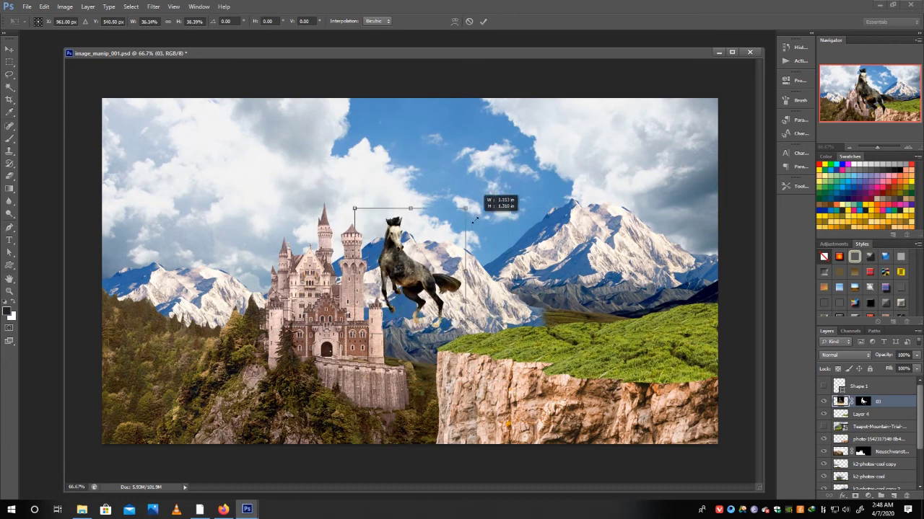
pyautogui.moveTo(430, 274); pyautogui.dragTo(588, 309)
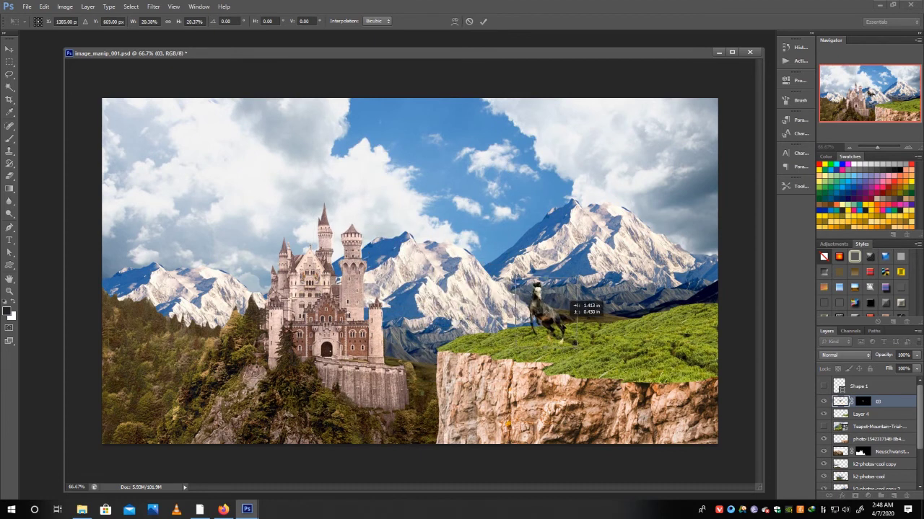
pyautogui.moveTo(598, 280)
pyautogui.mouseDown()
pyautogui.moveTo(573, 297)
pyautogui.moveTo(596, 328)
pyautogui.mouseUp()
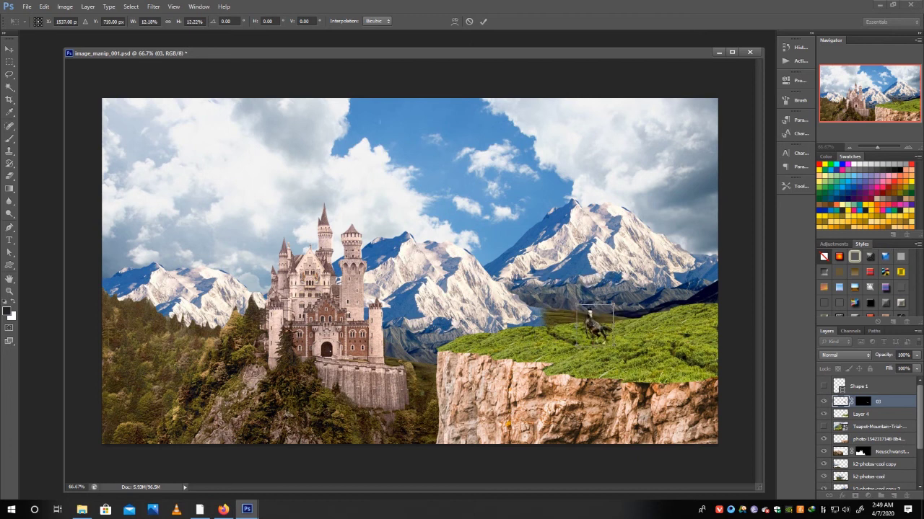
pyautogui.press('Return')
pyautogui.press('a')
# Step: Select the green-mountain-valley layer and toggle its visibility to check the scene
pyautogui.press('v')
pyautogui.scroll(-3, 866, 433)
pyautogui.click(859, 448)
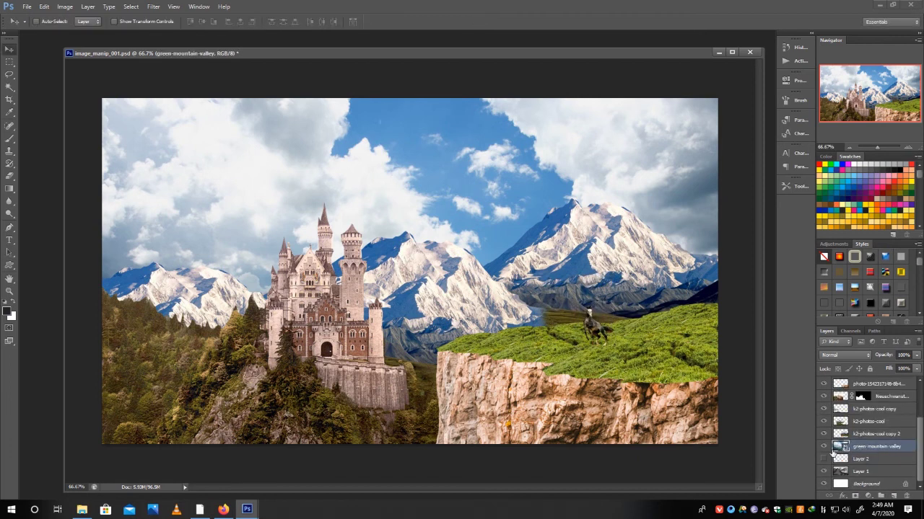
pyautogui.click(823, 447)
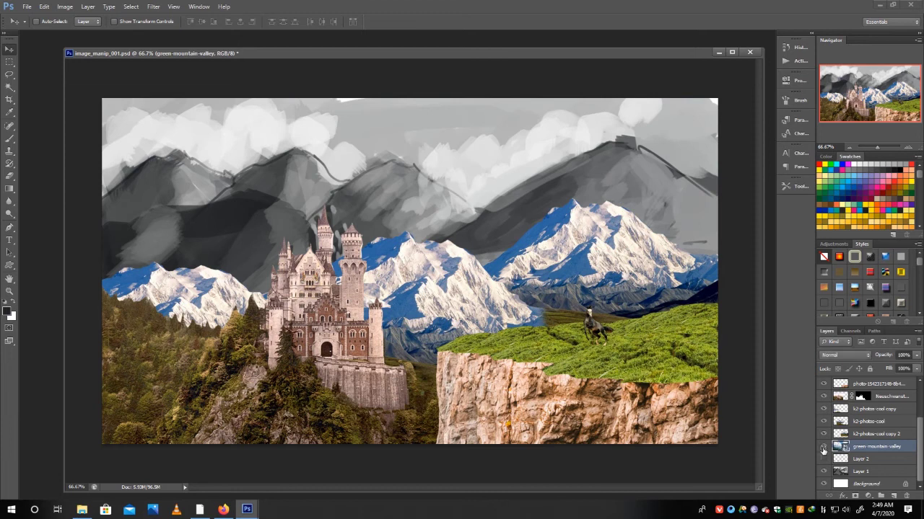
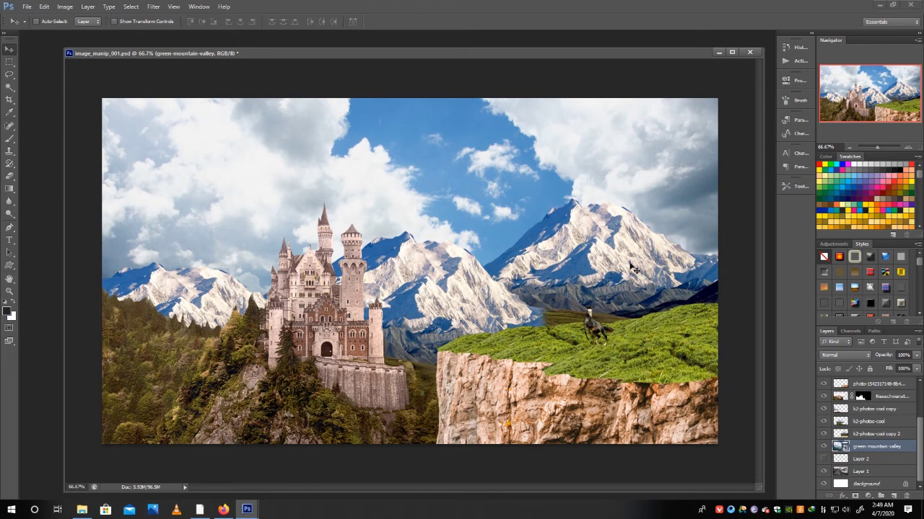
# Step: Hide the upper layers, including the horse hill, so only the valley photo shows
pyautogui.scroll(3, 850, 408)
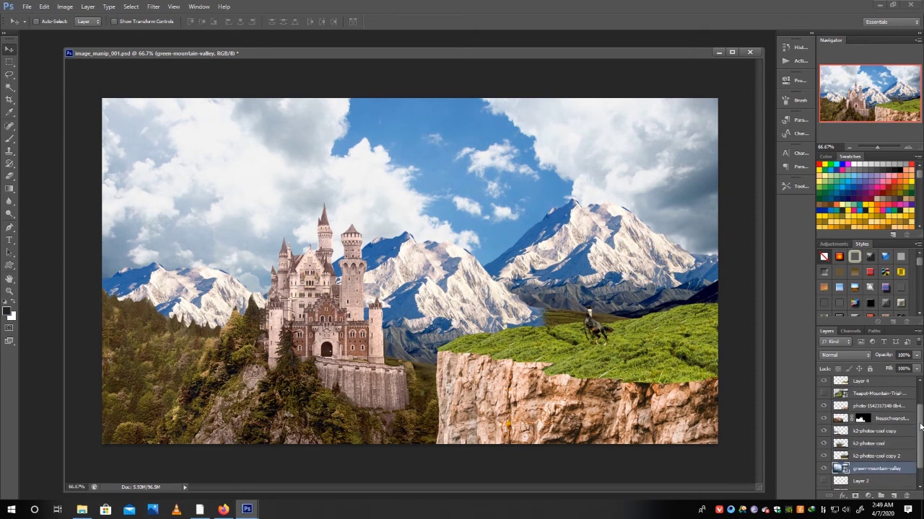
pyautogui.click(823, 402)
pyautogui.scroll(2, 871, 427)
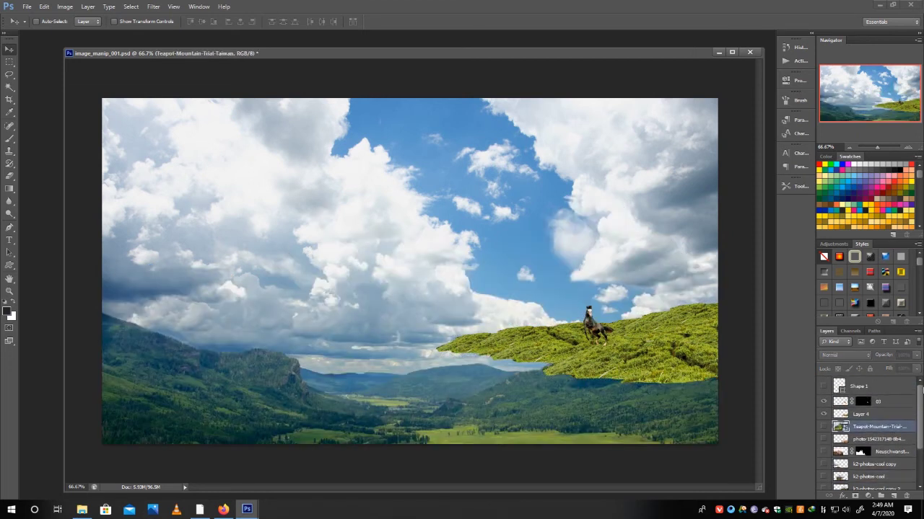
pyautogui.click(824, 414)
# Step: Select the green-mountain-valley layer and lasso along the cloud edge down to the bottom
pyautogui.hotkey('alt', '[')
pyautogui.hotkey('alt', '[')
pyautogui.hotkey('alt', '[')
pyautogui.hotkey('alt', '[')
pyautogui.hotkey('alt', '[')
pyautogui.hotkey('alt', '[')
pyautogui.click(10, 75)
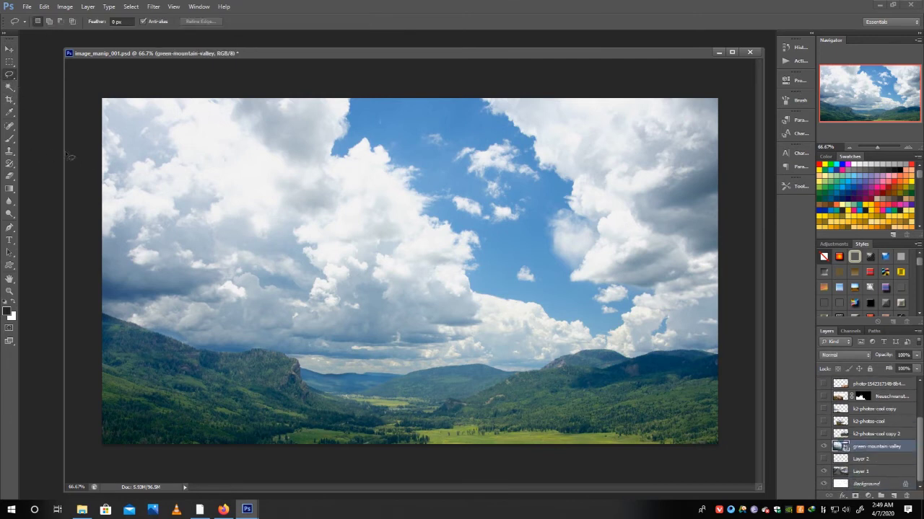
pyautogui.moveTo(347, 100)
pyautogui.mouseDown()
pyautogui.moveTo(339, 161)
pyautogui.moveTo(367, 143)
pyautogui.moveTo(425, 215)
pyautogui.moveTo(474, 235)
pyautogui.moveTo(475, 276)
pyautogui.moveTo(598, 328)
pyautogui.moveTo(617, 451)
pyautogui.mouseUp()
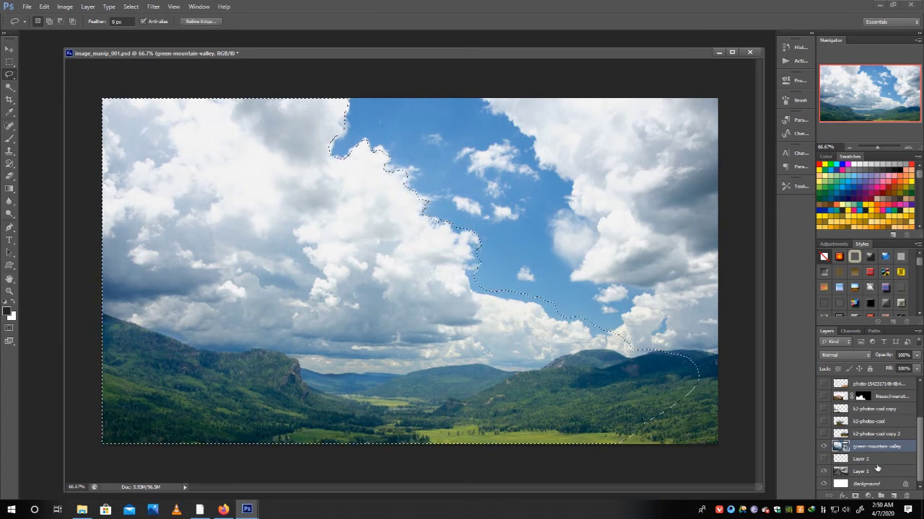
# Step: Mask the valley photo to the traced area and reshow upper layers except Teapot-Mountain
pyautogui.click(858, 497)
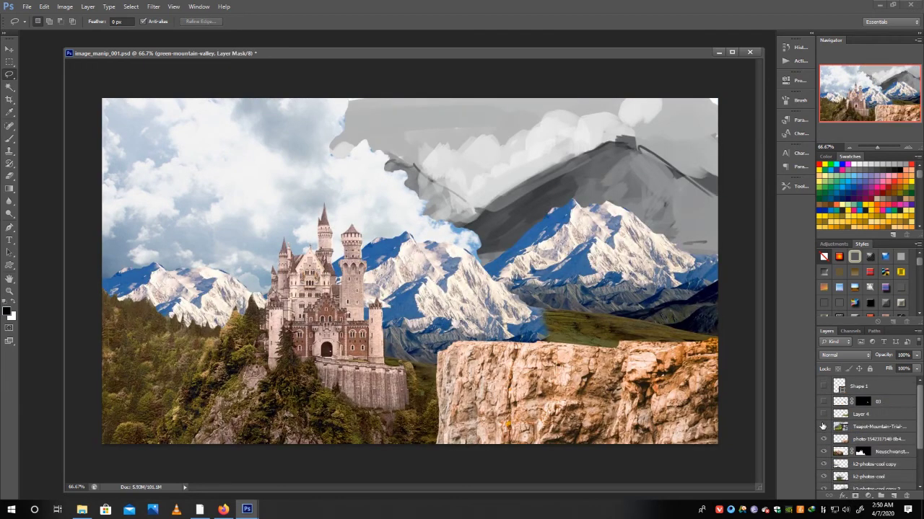
pyautogui.moveTo(824, 414); pyautogui.dragTo(824, 386)
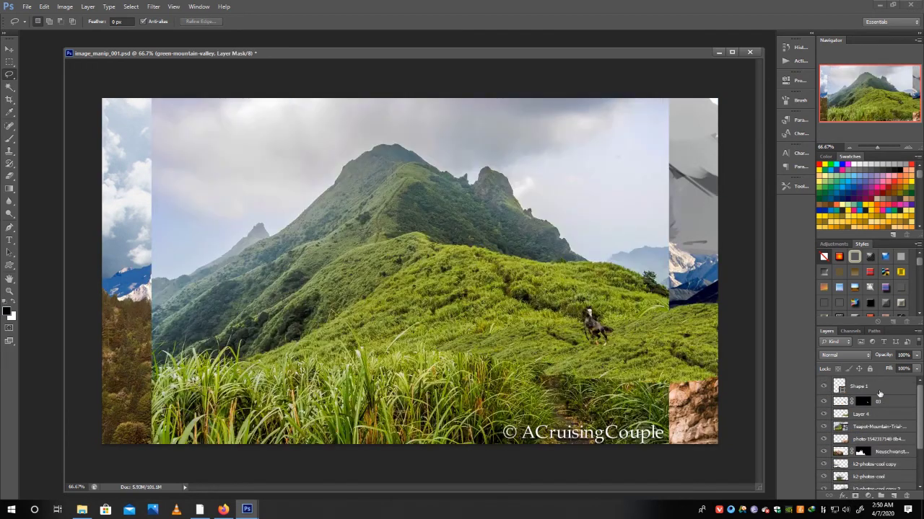
pyautogui.scroll(-2, 919, 409)
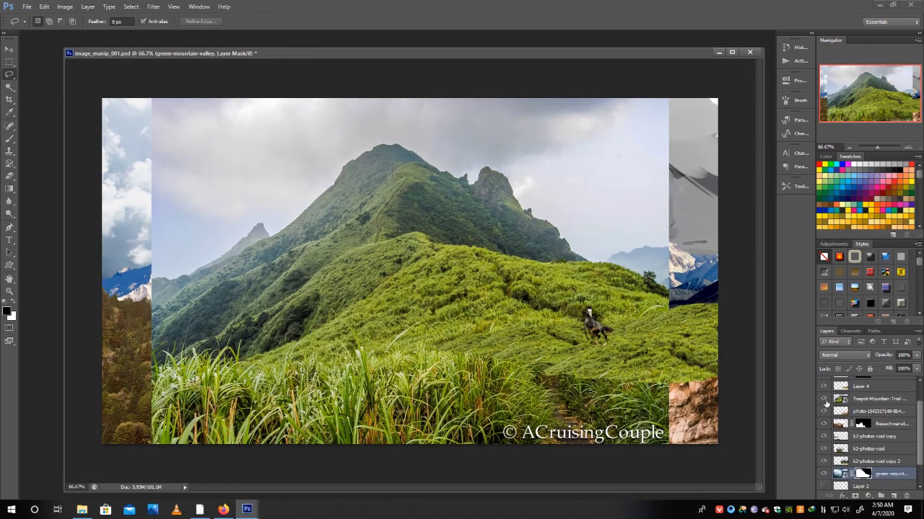
pyautogui.click(823, 398)
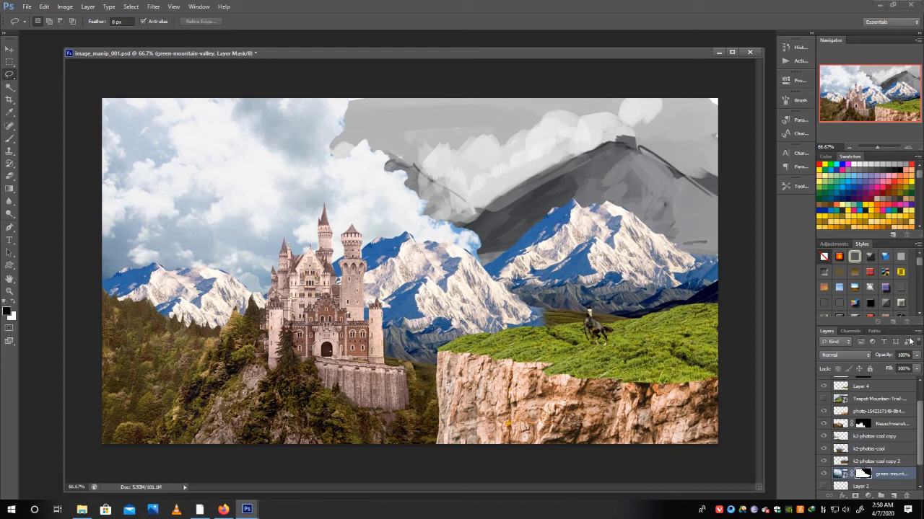
# Step: Disable the valley photo's mask to reveal the full sky and add empty Layer 5
pyautogui.keyDown('shift'); pyautogui.click(862, 474); pyautogui.keyUp('shift')
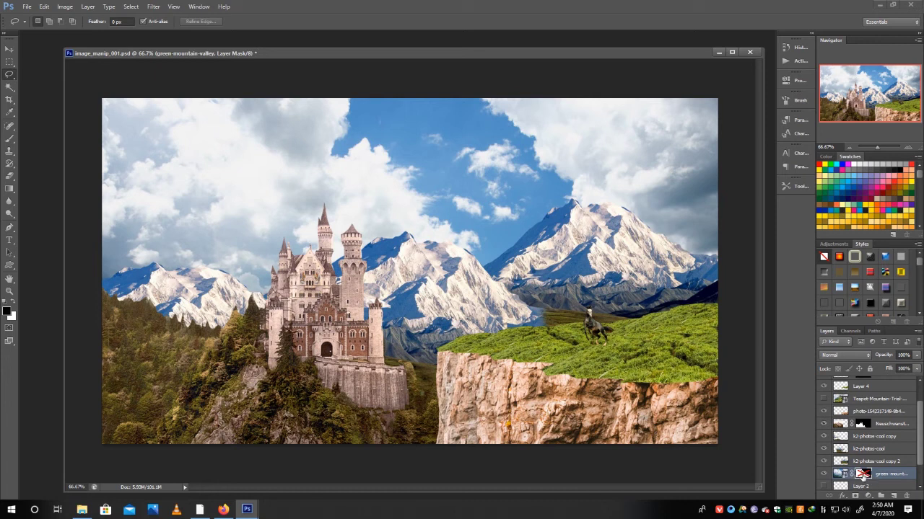
pyautogui.scroll(-1, 902, 466)
pyautogui.keyDown('ctrl'); pyautogui.click(894, 496); pyautogui.keyUp('ctrl')
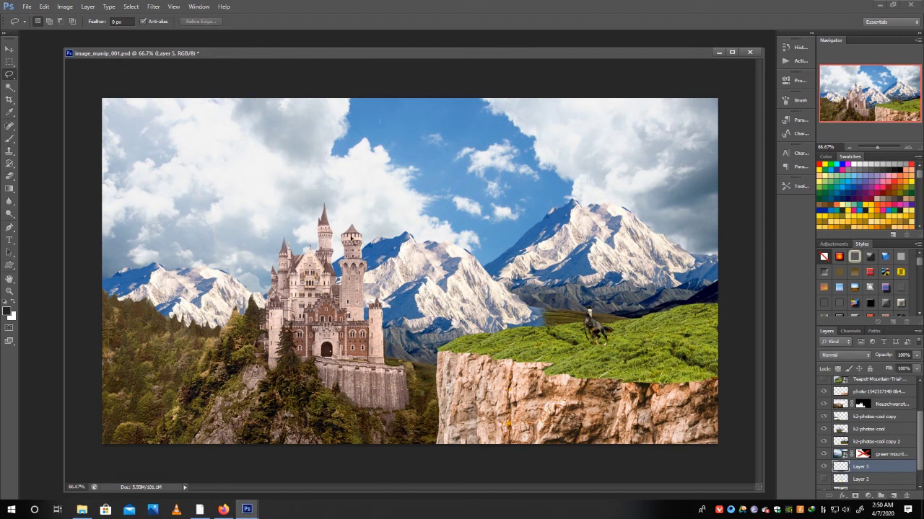
# Step: With the Gradient tool, set the foreground colour to sky blue 508bc3 sampled from the image
pyautogui.click(10, 188)
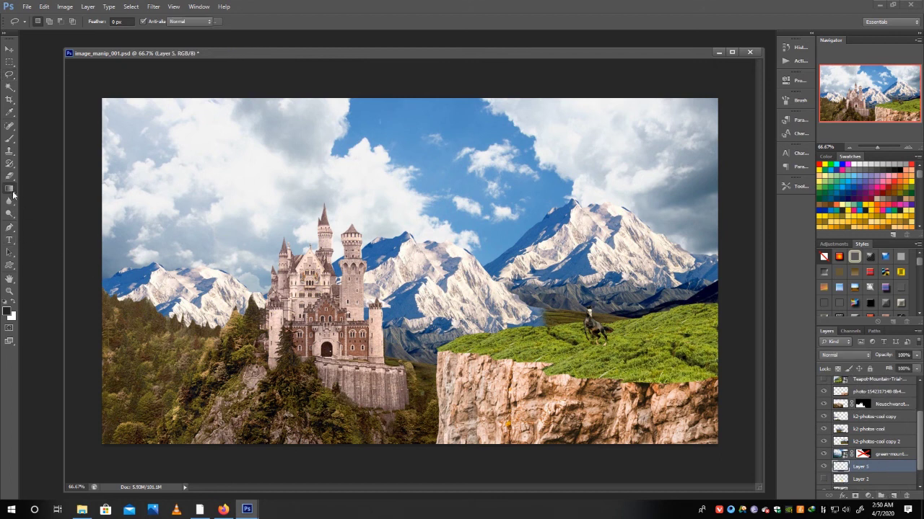
pyautogui.click(7, 309)
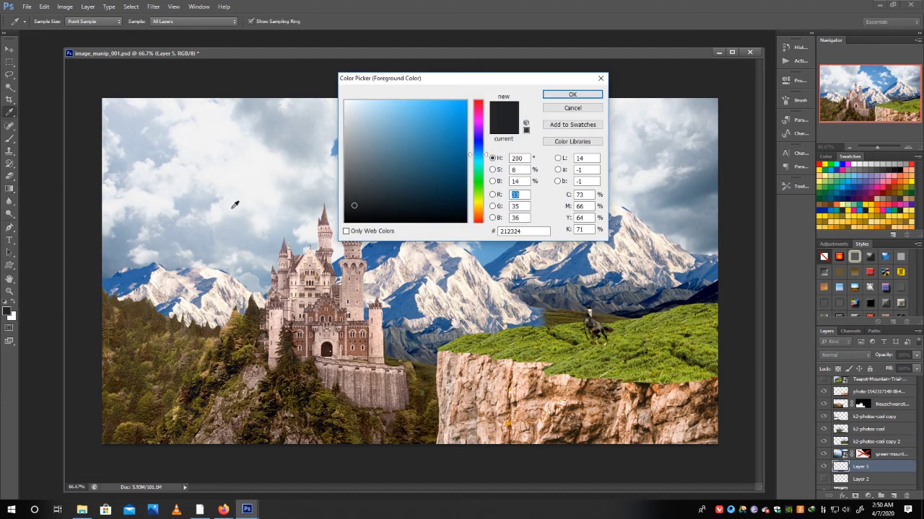
pyautogui.moveTo(490, 80); pyautogui.dragTo(691, 151)
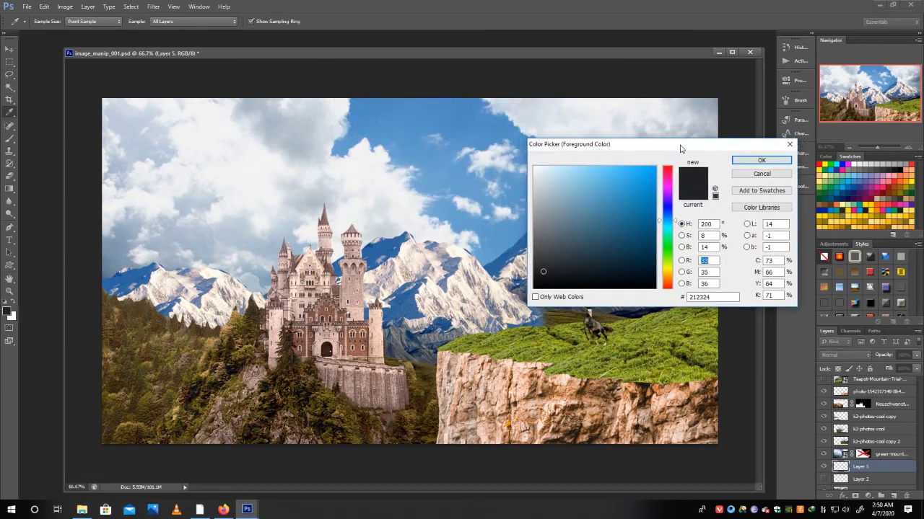
pyautogui.click(448, 99)
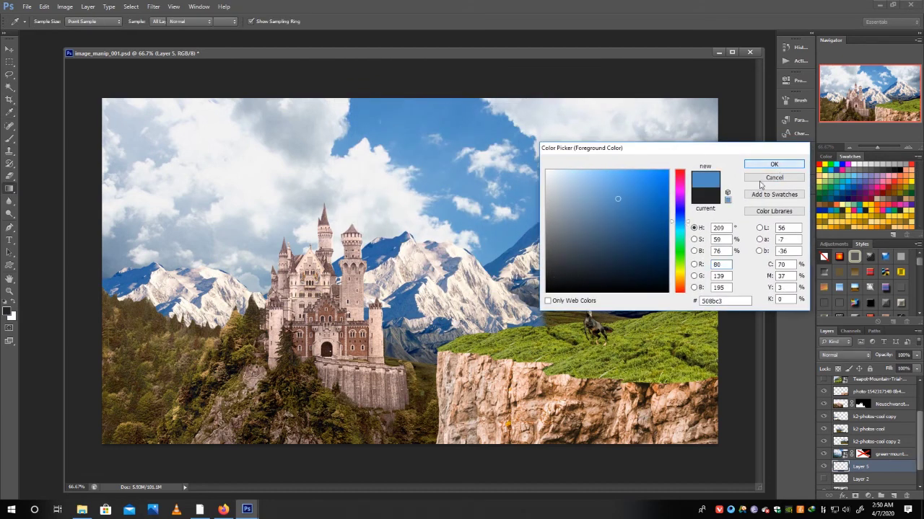
pyautogui.click(773, 165)
# Step: Set the background colour to the lighter sky blue 68b3cd sampled from the image
pyautogui.click(13, 316)
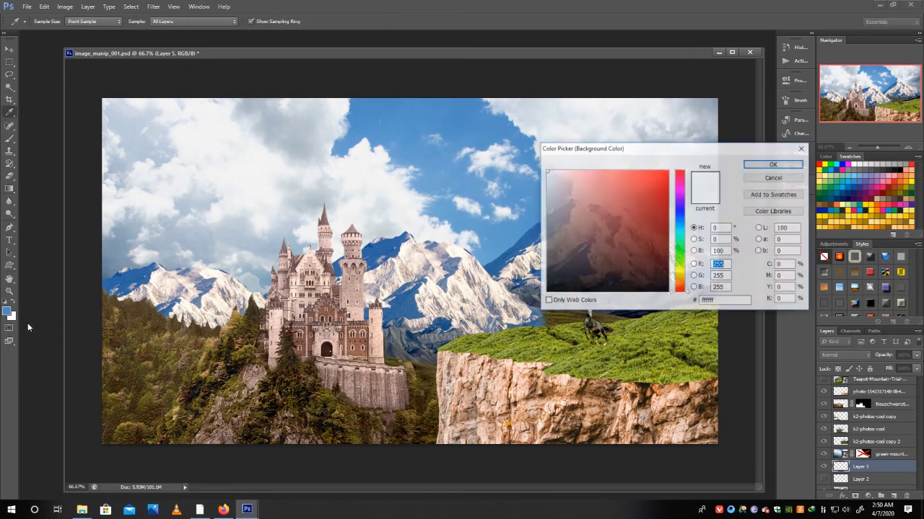
pyautogui.click(493, 255)
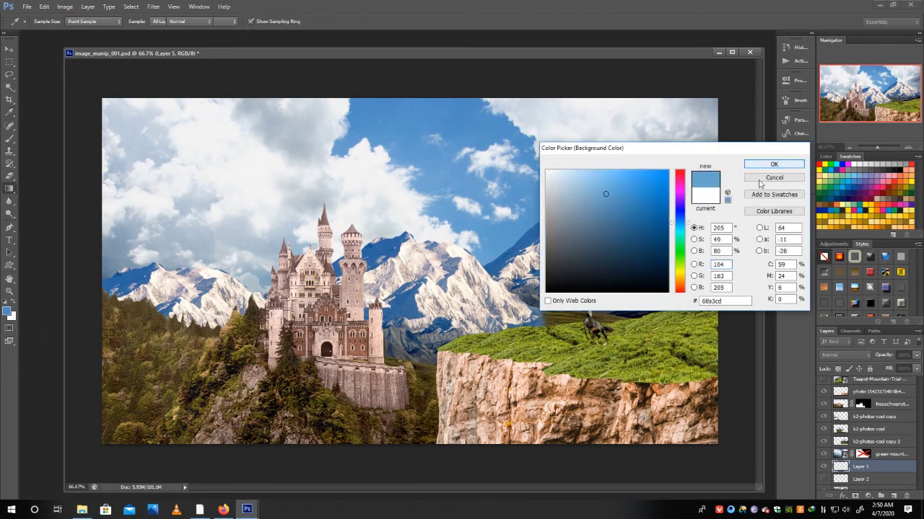
pyautogui.click(773, 165)
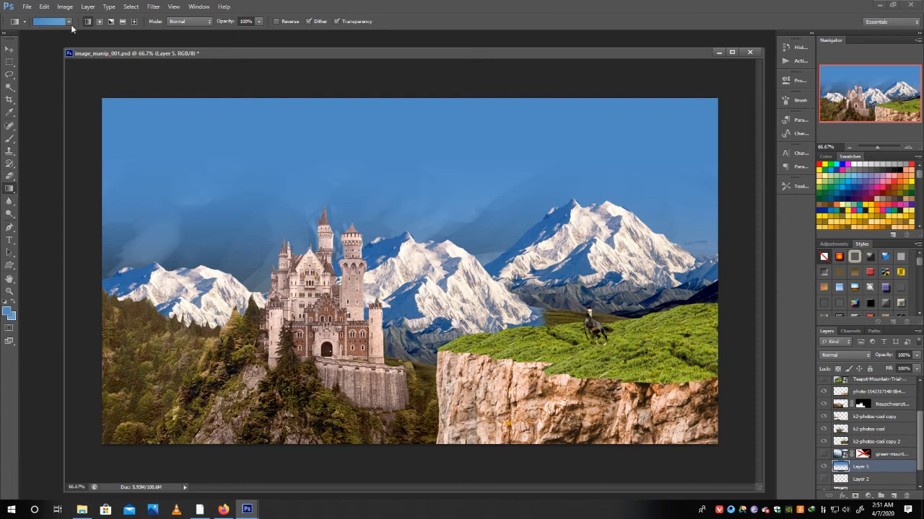
# Step: Try radial blue gradient fills on Layer 5 after browsing the gradient presets
pyautogui.click(70, 23)
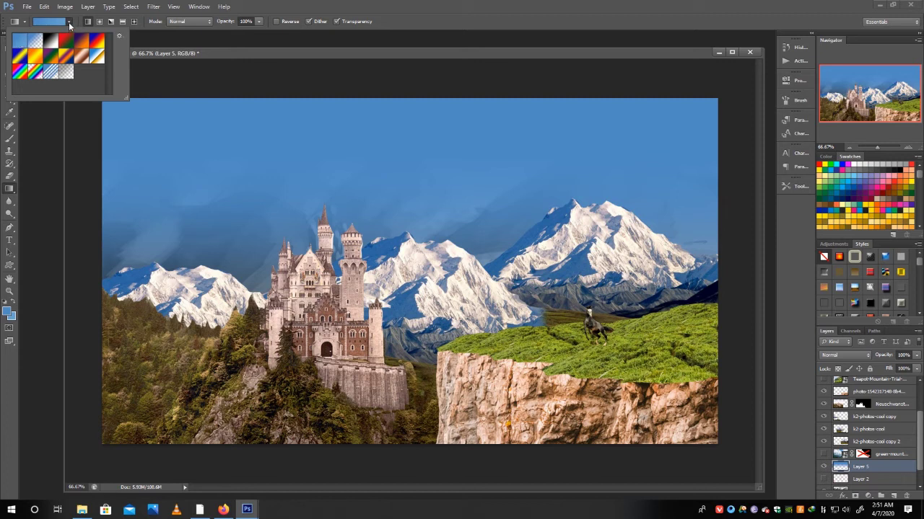
pyautogui.click(70, 24)
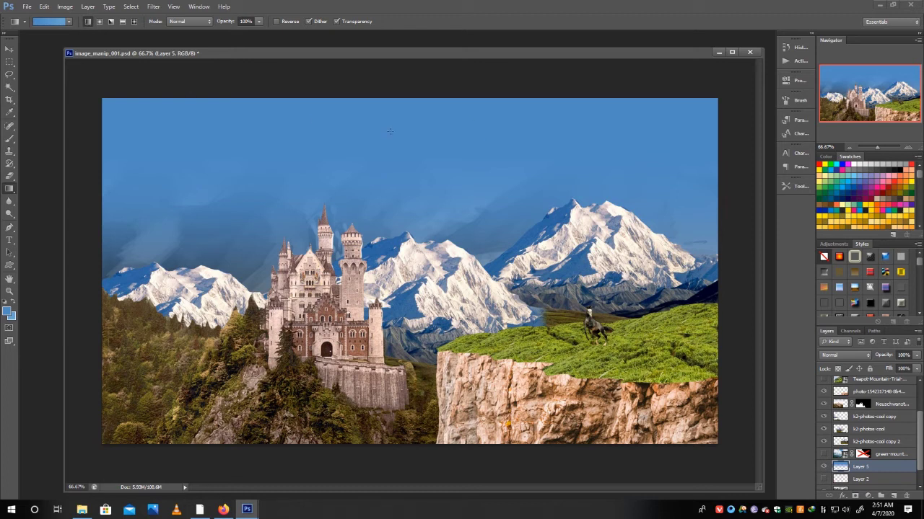
pyautogui.click(99, 21)
pyautogui.moveTo(537, 261); pyautogui.dragTo(540, 264)
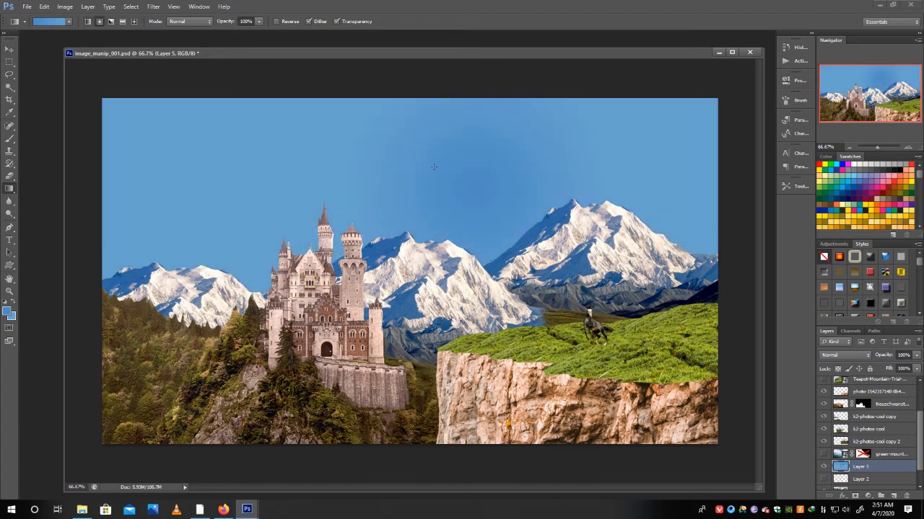
pyautogui.moveTo(508, 226); pyautogui.dragTo(508, 225)
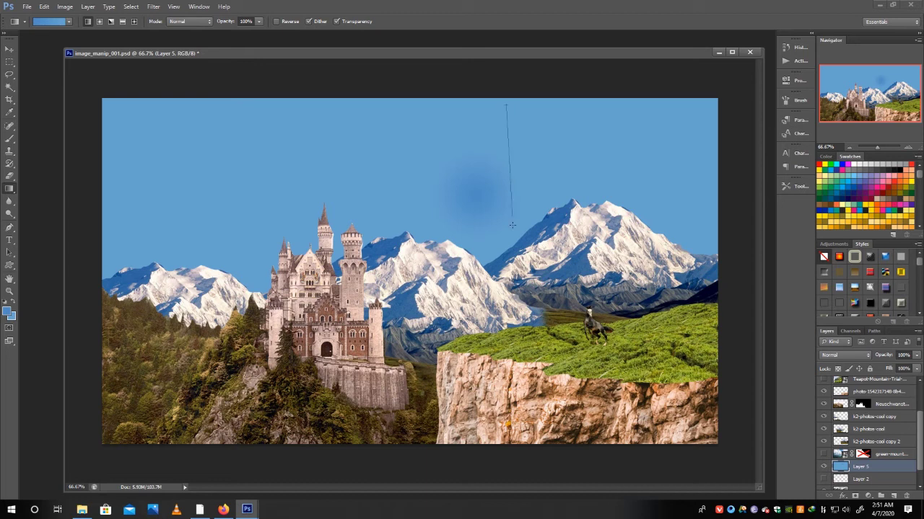
# Step: Fill Layer 5 with a vertical gradient darker at top, reshow the valley photo and load its selection
pyautogui.moveTo(512, 225); pyautogui.dragTo(504, 277)
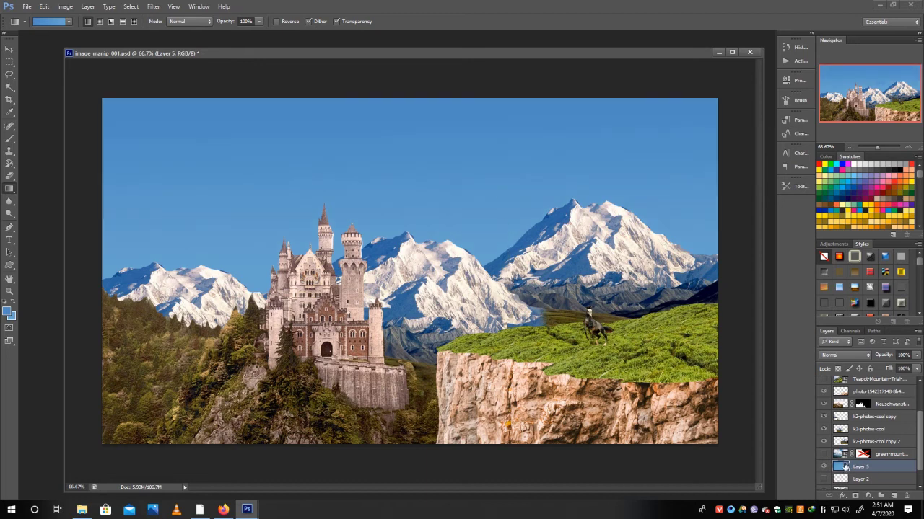
pyautogui.click(824, 454)
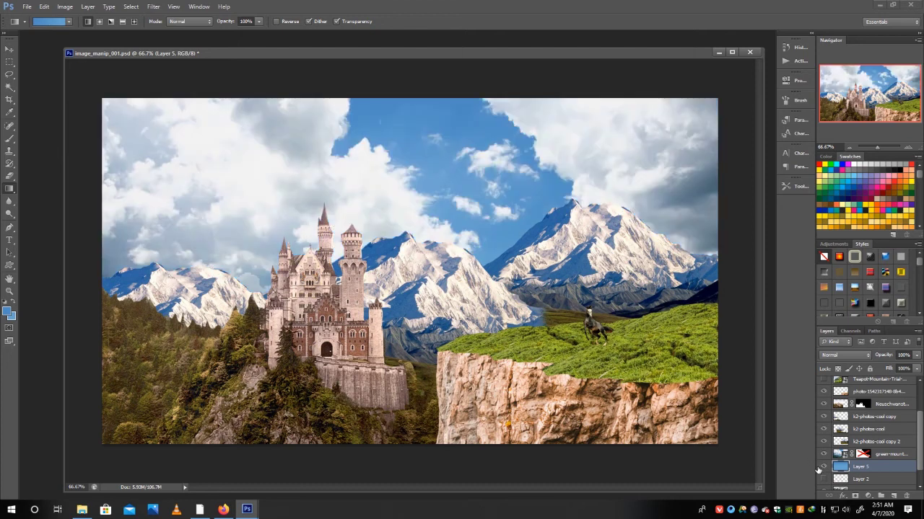
pyautogui.keyDown('ctrl'); pyautogui.click(862, 454); pyautogui.keyUp('ctrl')
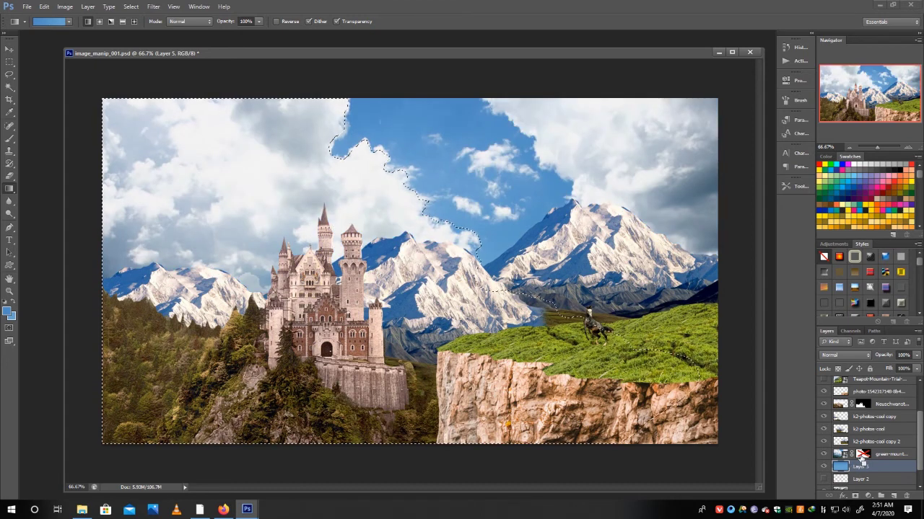
# Step: Hide the right-side clouds through the valley mask, deselect, and target the mask
pyautogui.press('Delete')
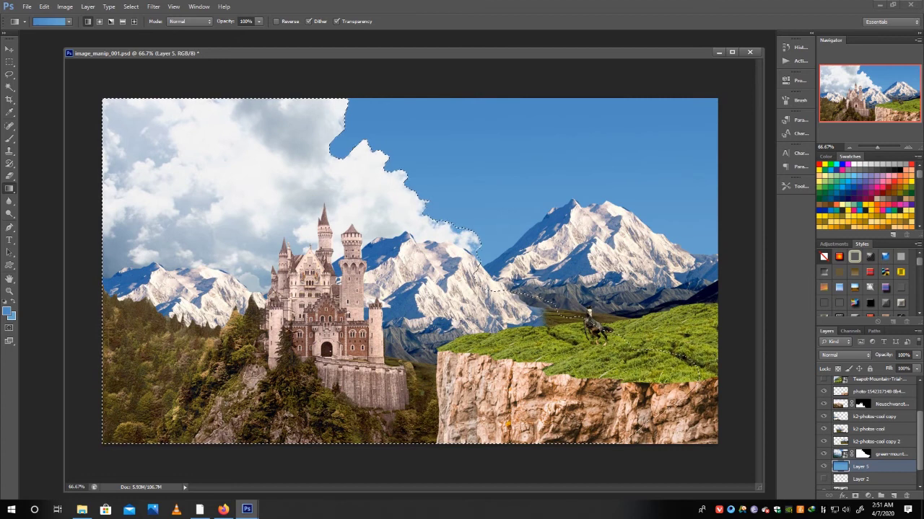
pyautogui.hotkey('ctrl', 'd')
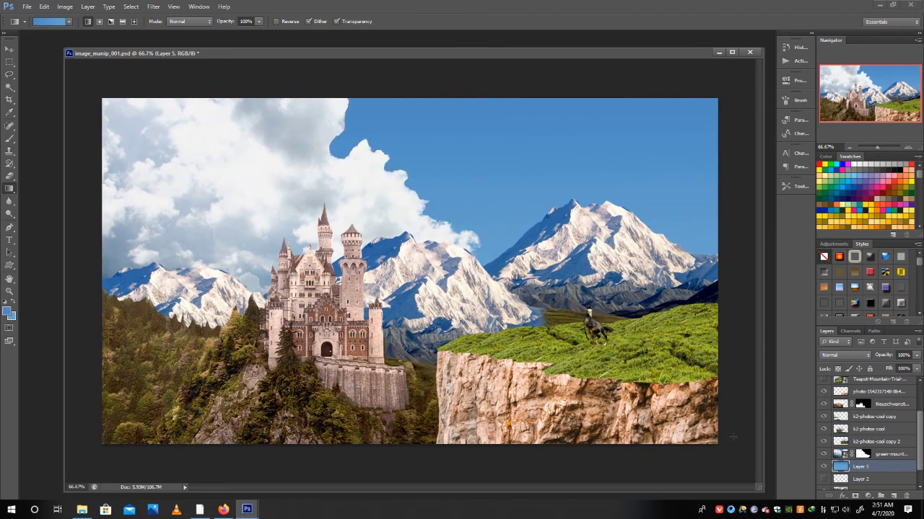
pyautogui.click(862, 454)
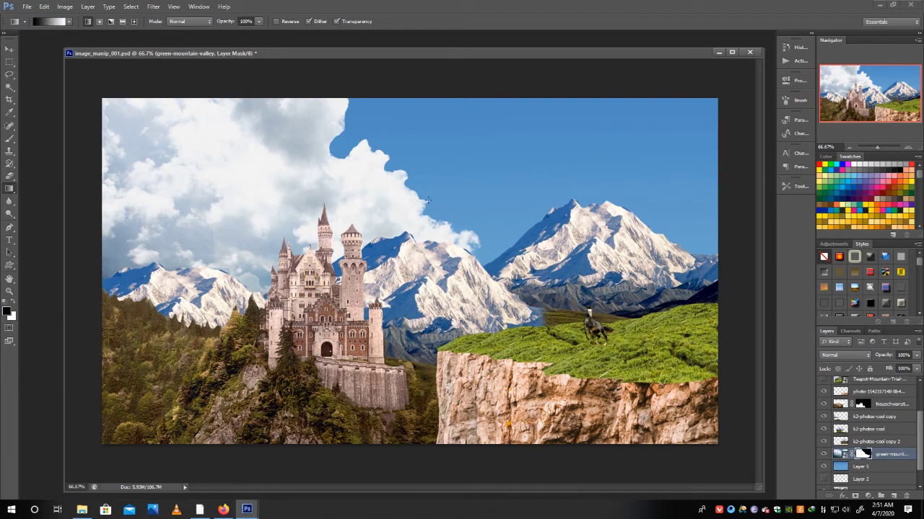
# Step: Paint the cloud edge on the mask with a soft 0%-hardness round brush in black, then white
pyautogui.press('b')
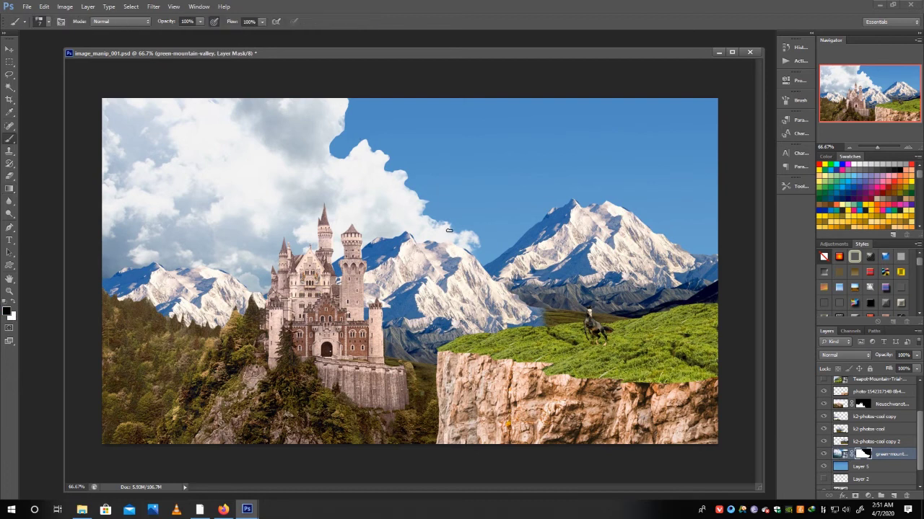
pyautogui.rightClick(458, 217)
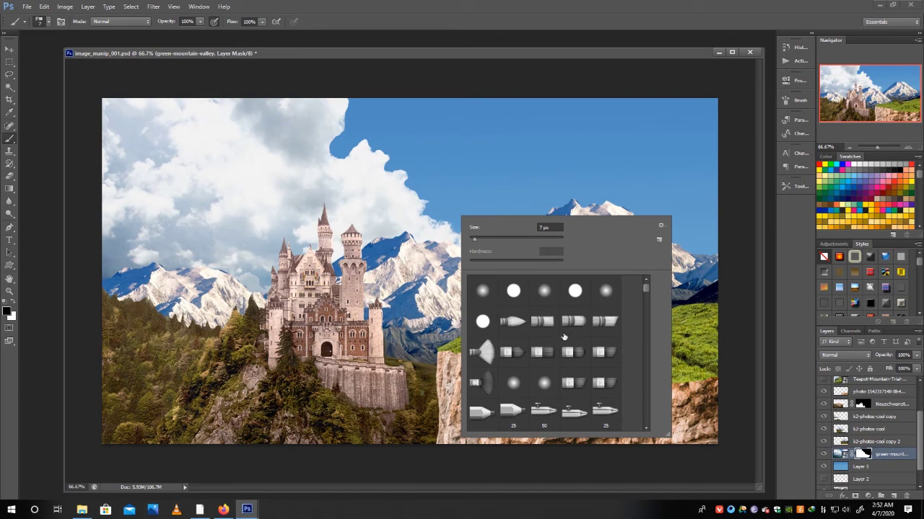
pyautogui.click(483, 292)
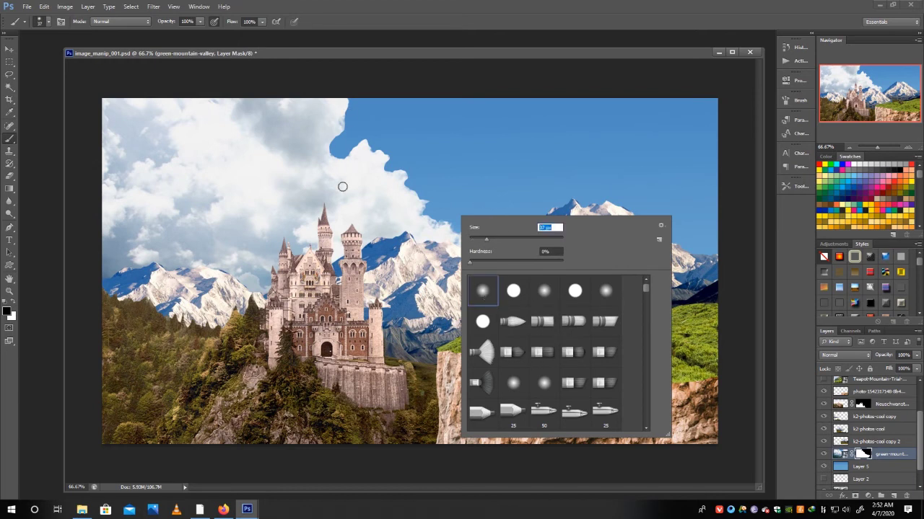
pyautogui.click(862, 451)
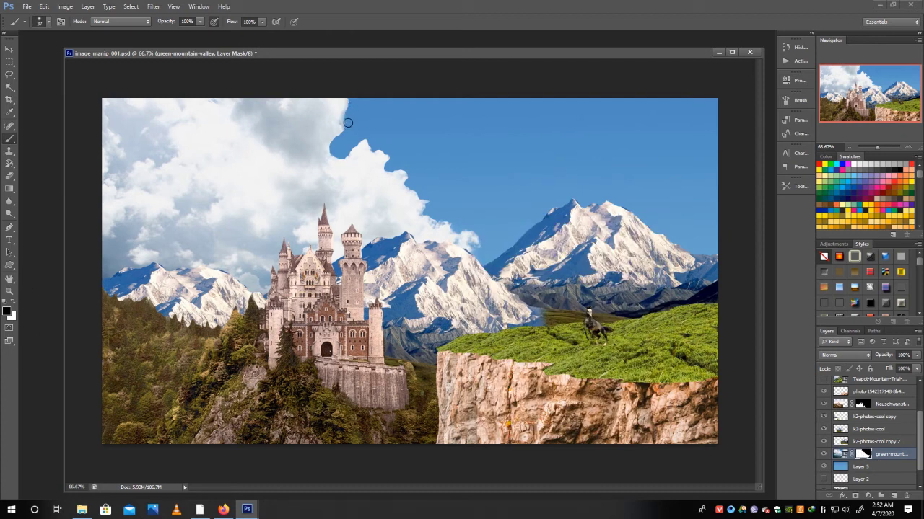
pyautogui.moveTo(348, 130)
pyautogui.mouseDown()
pyautogui.moveTo(332, 146)
pyautogui.moveTo(368, 143)
pyautogui.moveTo(334, 138)
pyautogui.mouseUp()
pyautogui.click(14, 303)
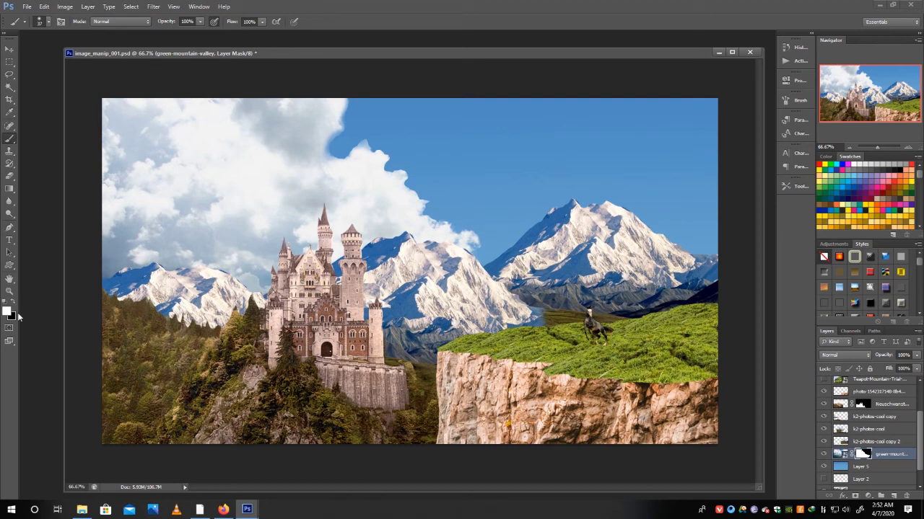
pyautogui.moveTo(347, 107); pyautogui.dragTo(330, 149)
pyautogui.moveTo(339, 158)
pyautogui.mouseDown()
pyautogui.moveTo(363, 144)
pyautogui.moveTo(381, 149)
pyautogui.moveTo(438, 223)
pyautogui.mouseUp()
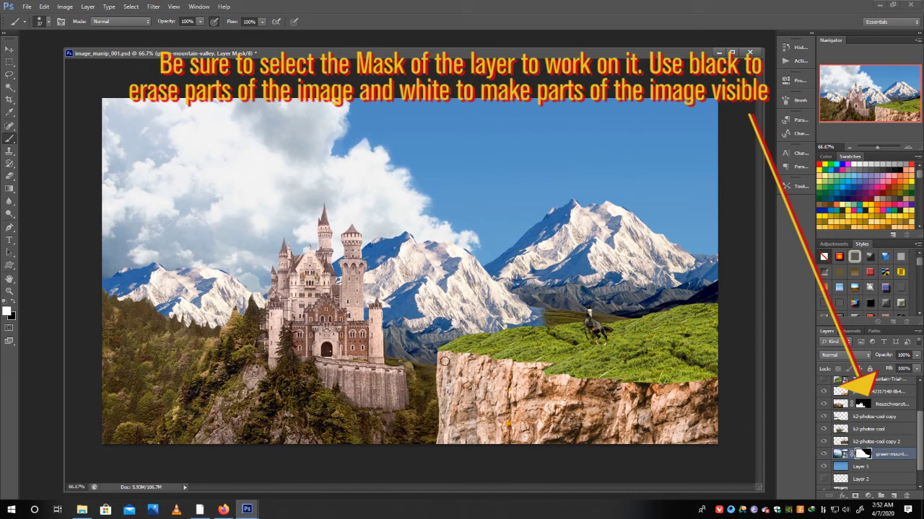
# Step: Select k2-photos-cool, its copy and copy 2 together and group them with Ctrl+G
pyautogui.click(857, 442)
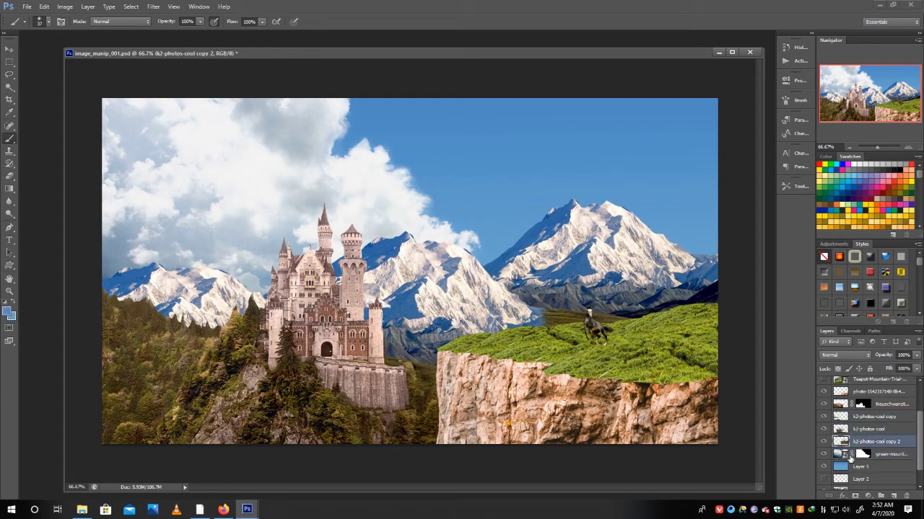
pyautogui.click(824, 442)
pyautogui.keyDown('shift'); pyautogui.click(860, 418); pyautogui.keyUp('shift')
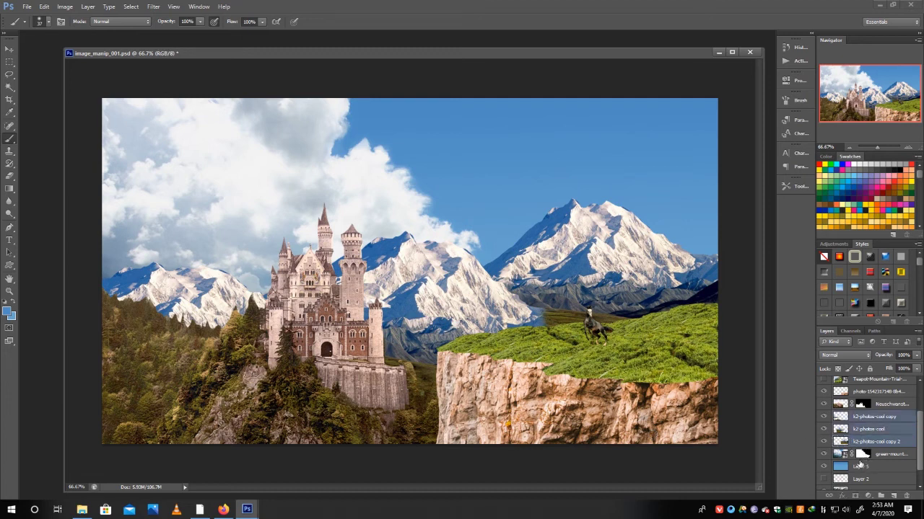
pyautogui.hotkey('ctrl', 'g')
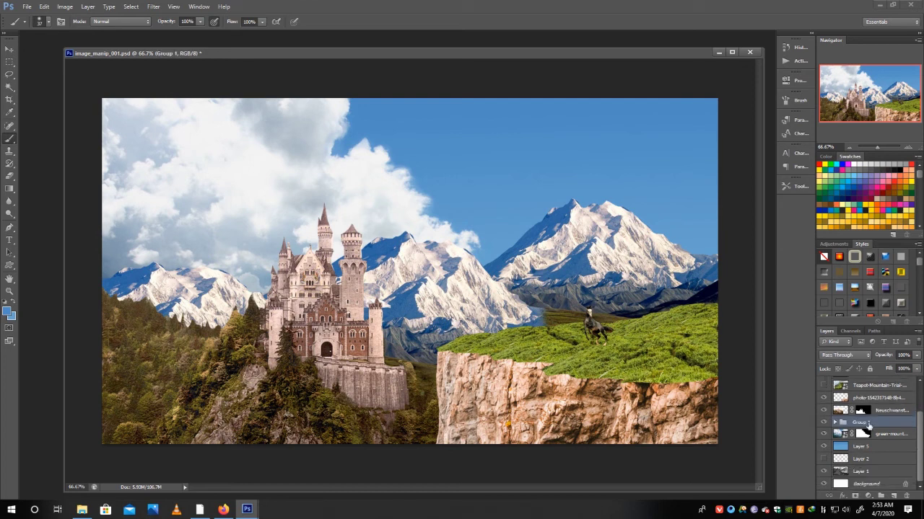
# Step: Add a Hue/Saturation 1 adjustment layer, test a strong hue shift, then undo it back to default
pyautogui.click(88, 7)
pyautogui.moveTo(116, 90)
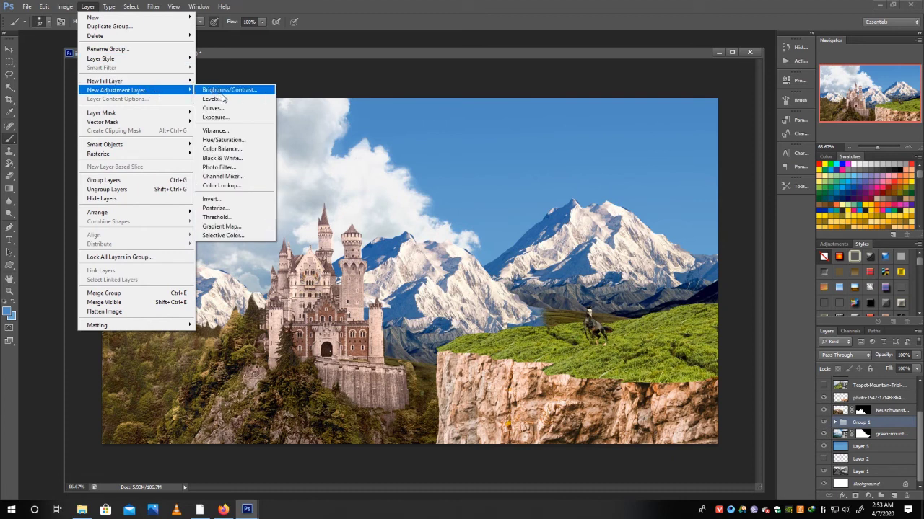
pyautogui.click(245, 140)
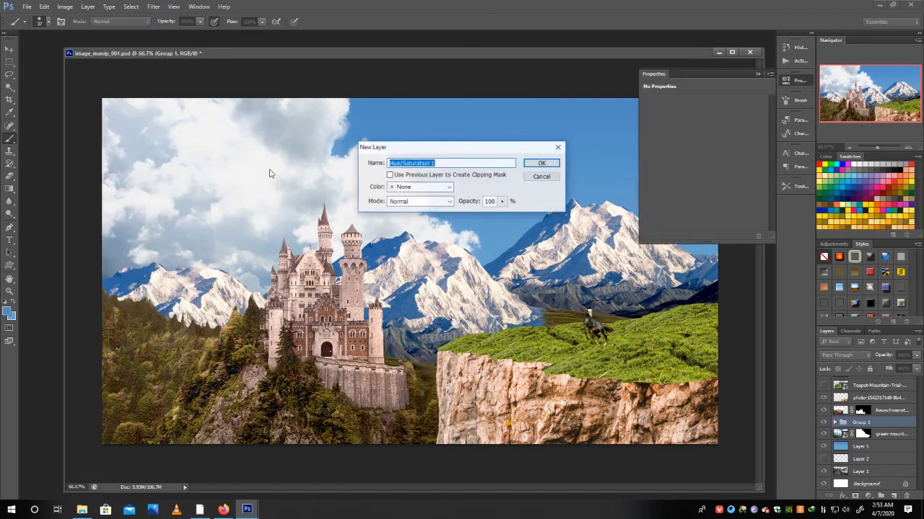
pyautogui.click(540, 164)
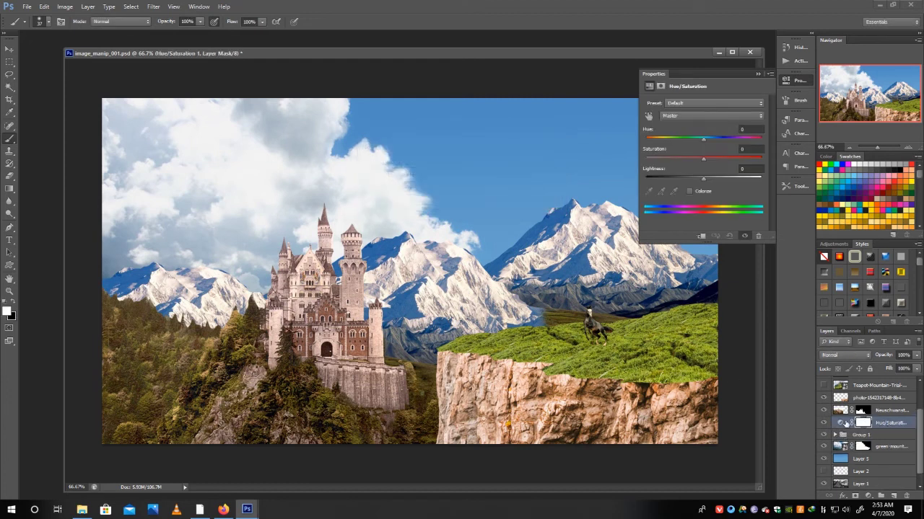
pyautogui.moveTo(918, 425)
pyautogui.mouseDown()
pyautogui.moveTo(920, 402)
pyautogui.moveTo(920, 435)
pyautogui.mouseUp()
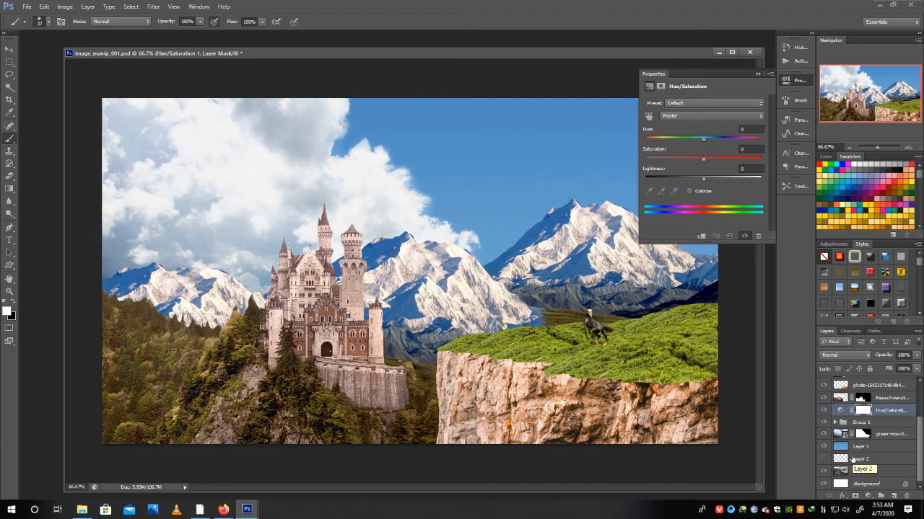
pyautogui.moveTo(703, 139); pyautogui.dragTo(746, 138)
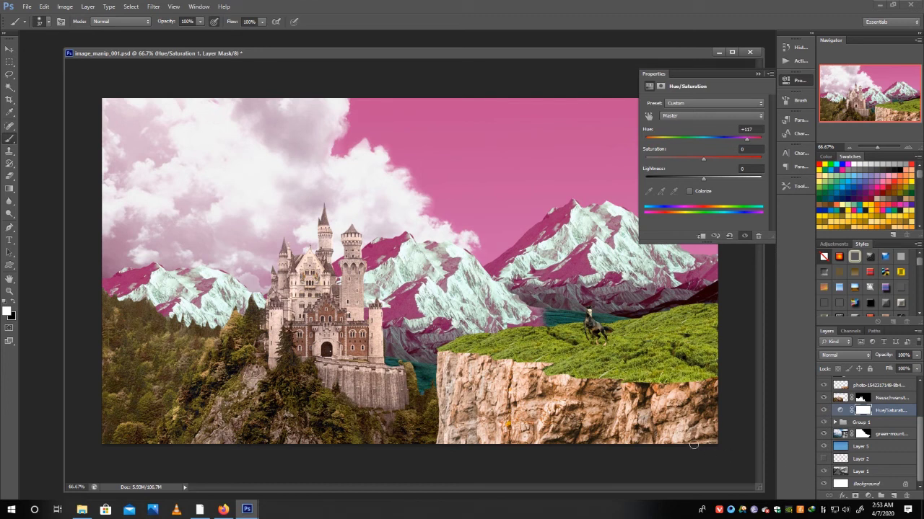
pyautogui.hotkey('ctrl', 'z')
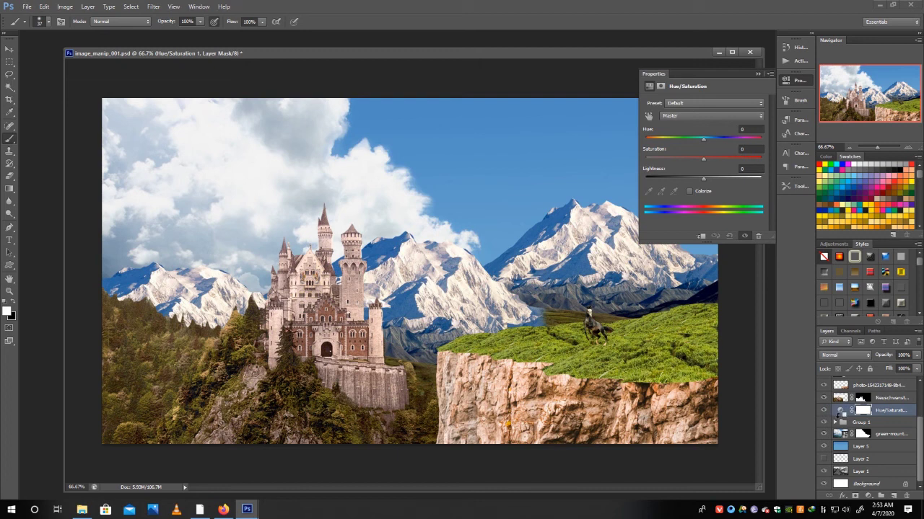
# Step: Clip Hue/Saturation 1 to Group 1 with Hue about -6, Saturation -21, Lightness +16
pyautogui.keyDown('alt'); pyautogui.click(835, 416); pyautogui.keyUp('alt')
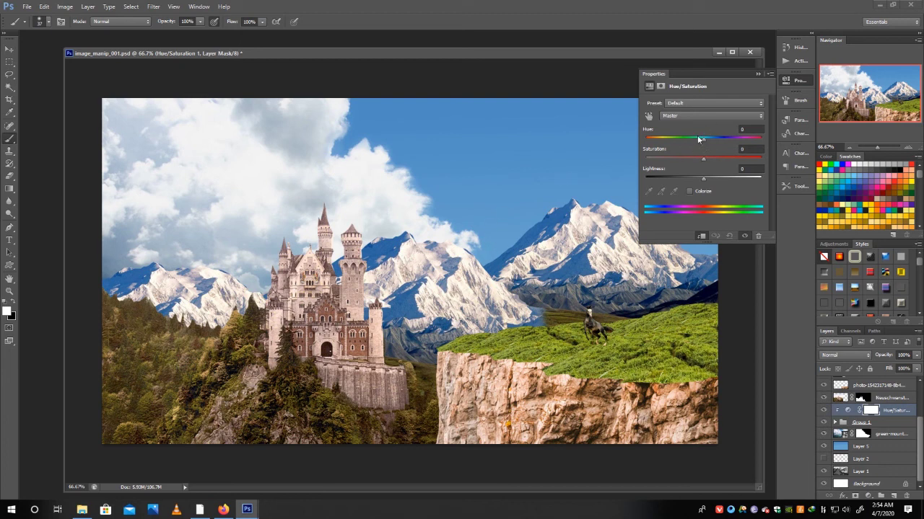
pyautogui.moveTo(703, 140); pyautogui.dragTo(699, 139)
pyautogui.moveTo(690, 165); pyautogui.dragTo(688, 166)
pyautogui.moveTo(703, 180); pyautogui.dragTo(710, 184)
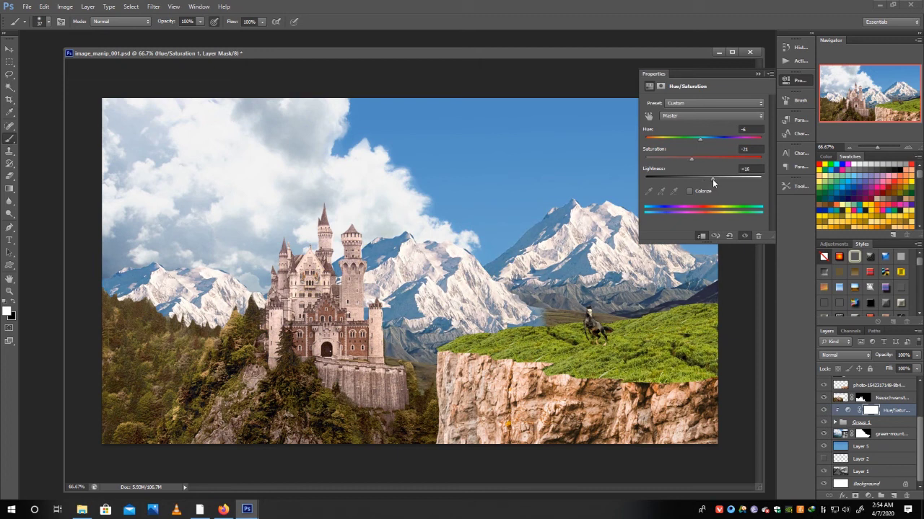
pyautogui.moveTo(714, 183); pyautogui.dragTo(713, 184)
pyautogui.click(794, 80)
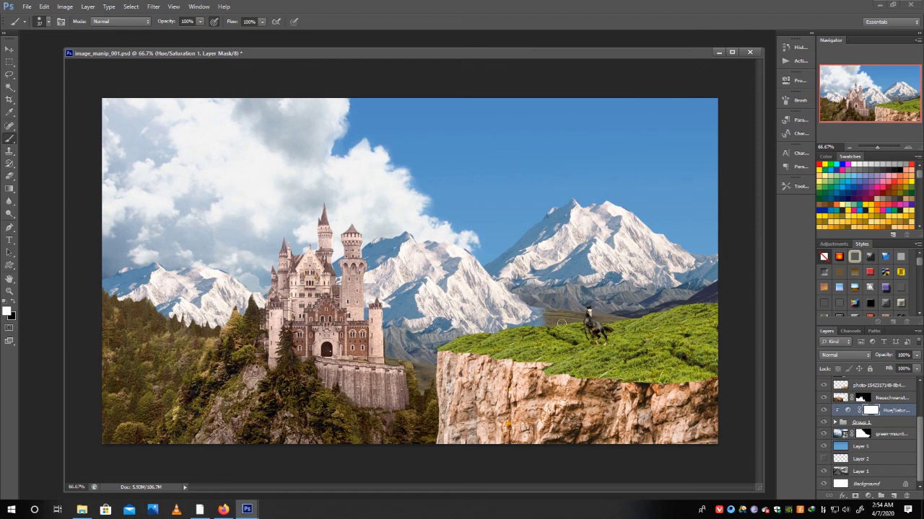
pyautogui.click(843, 423)
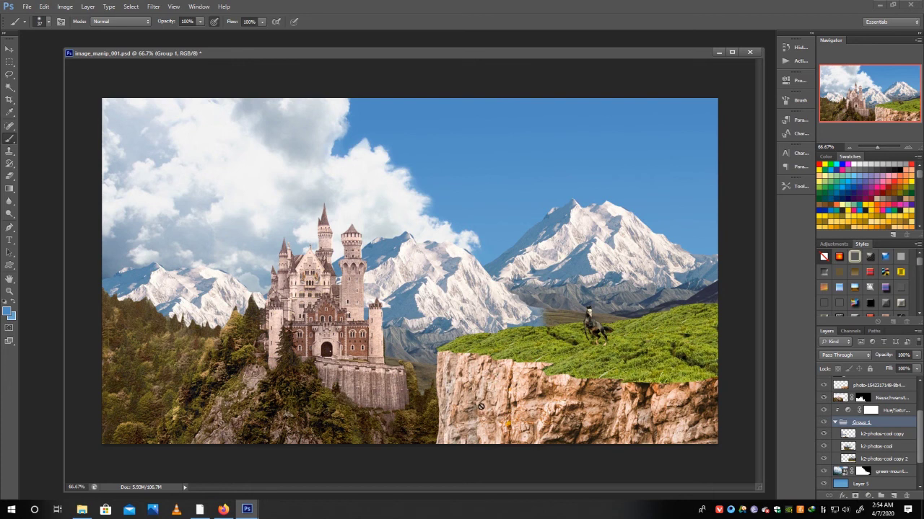
# Step: Toggle the k2-photos-cool copy layers' visibility to compare the mountain base
pyautogui.click(822, 434)
pyautogui.click(823, 435)
pyautogui.click(857, 460)
pyautogui.click(824, 460)
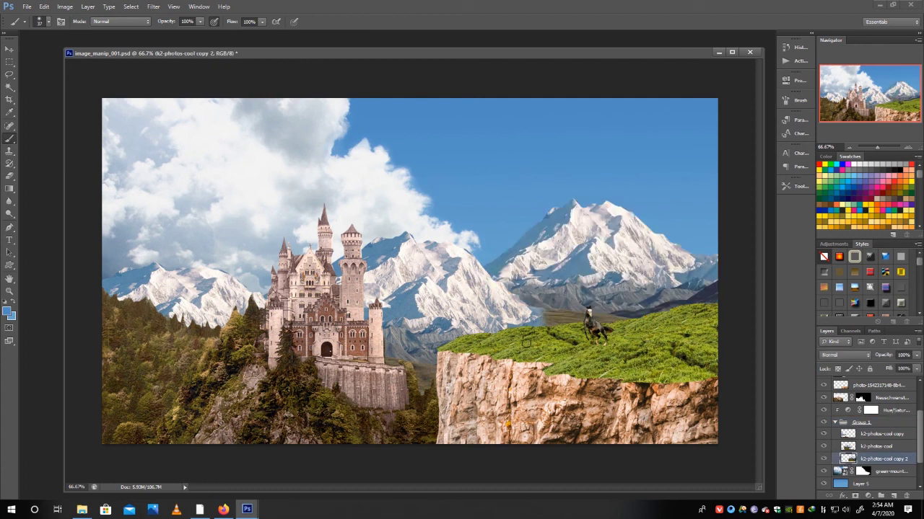
# Step: Clone-stamp snowy slope over the hazy ridge at the mountain base beside the grassy cliff
pyautogui.click(10, 151)
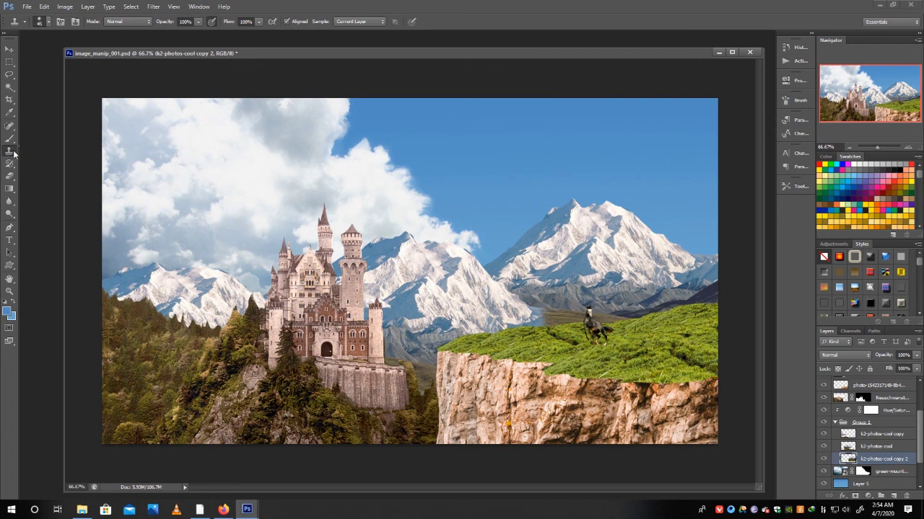
pyautogui.rightClick(13, 153)
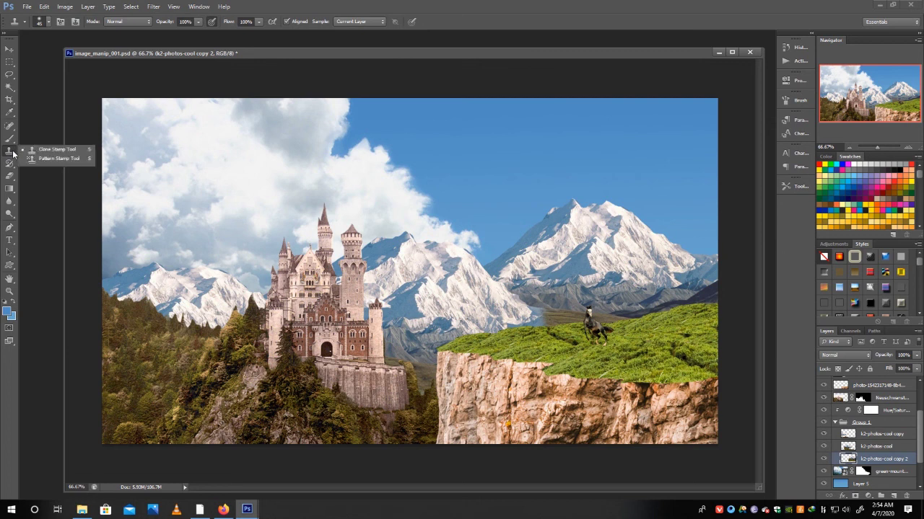
pyautogui.click(71, 152)
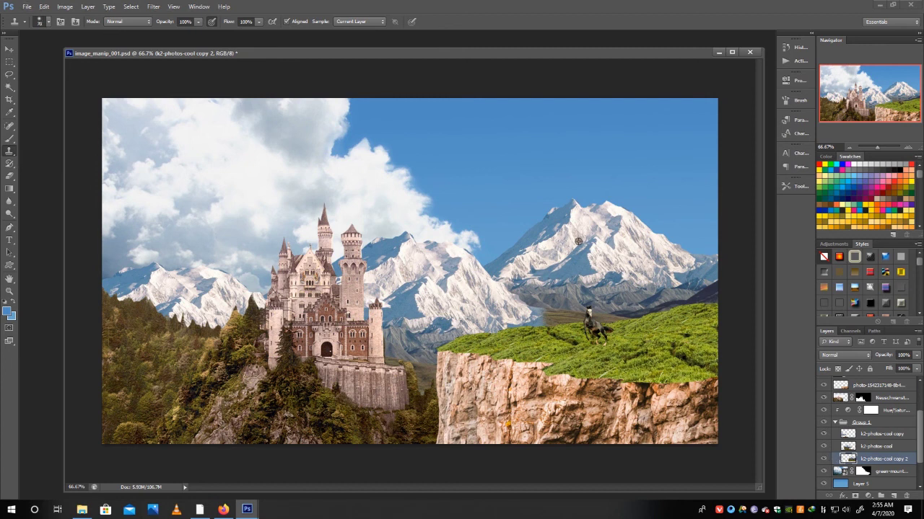
pyautogui.keyDown('alt'); pyautogui.click(560, 244); pyautogui.keyUp('alt')
pyautogui.moveTo(565, 290)
pyautogui.mouseDown()
pyautogui.moveTo(523, 293)
pyautogui.moveTo(525, 300)
pyautogui.mouseUp()
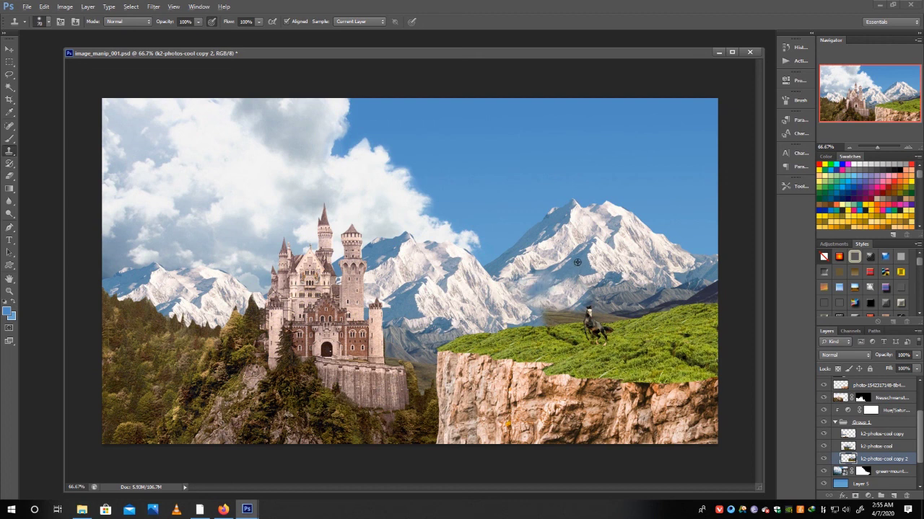
pyautogui.moveTo(544, 284); pyautogui.dragTo(533, 300)
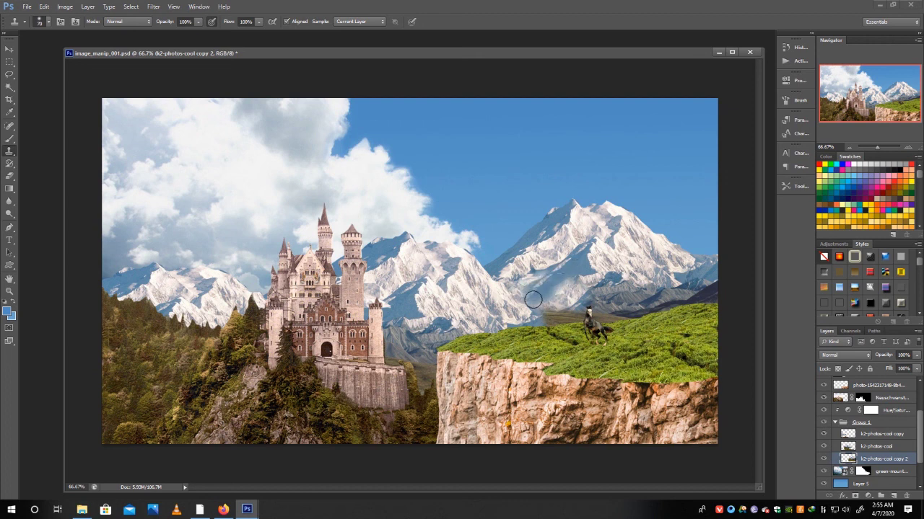
pyautogui.moveTo(638, 269)
pyautogui.mouseDown()
pyautogui.moveTo(621, 281)
pyautogui.moveTo(717, 297)
pyautogui.moveTo(620, 300)
pyautogui.moveTo(540, 324)
pyautogui.moveTo(689, 301)
pyautogui.moveTo(671, 259)
pyautogui.mouseUp()
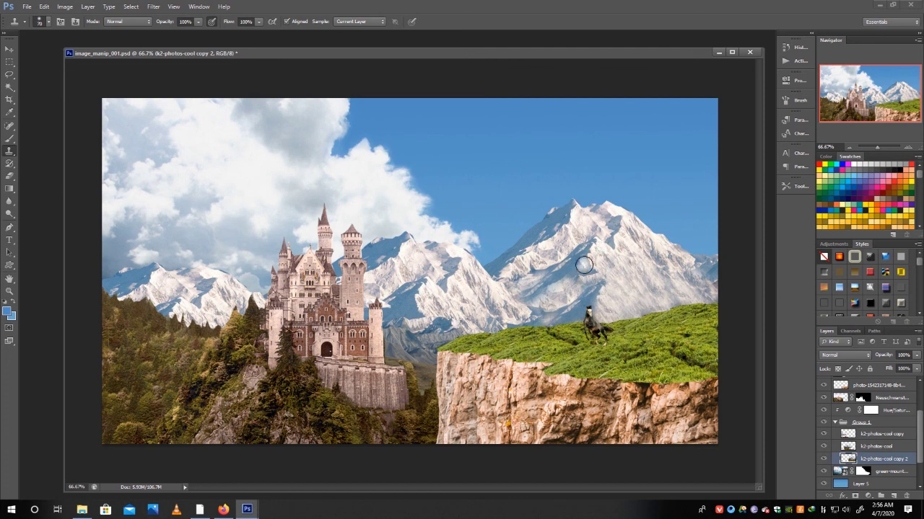
pyautogui.click(835, 422)
# Step: Add a Hue/Saturation 2 adjustment layer clipped to the castle layer with Ctrl+Alt+G
pyautogui.click(891, 398)
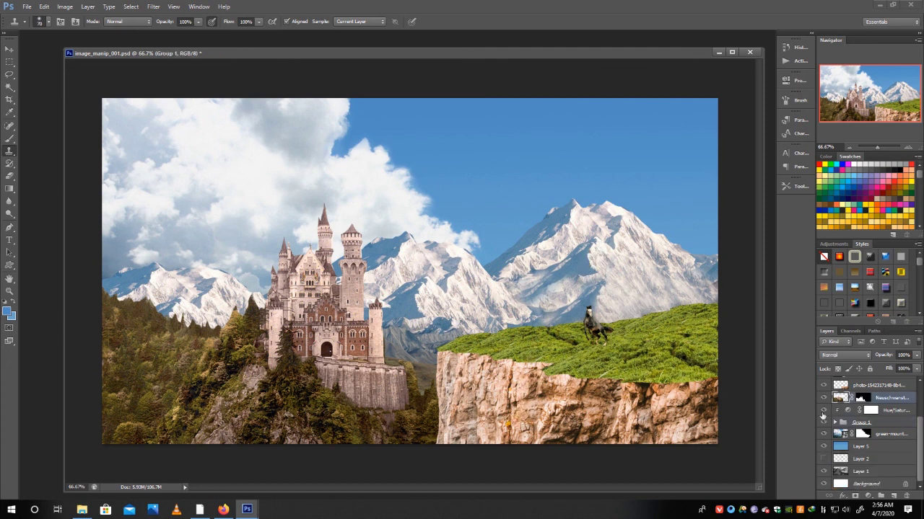
pyautogui.click(87, 6)
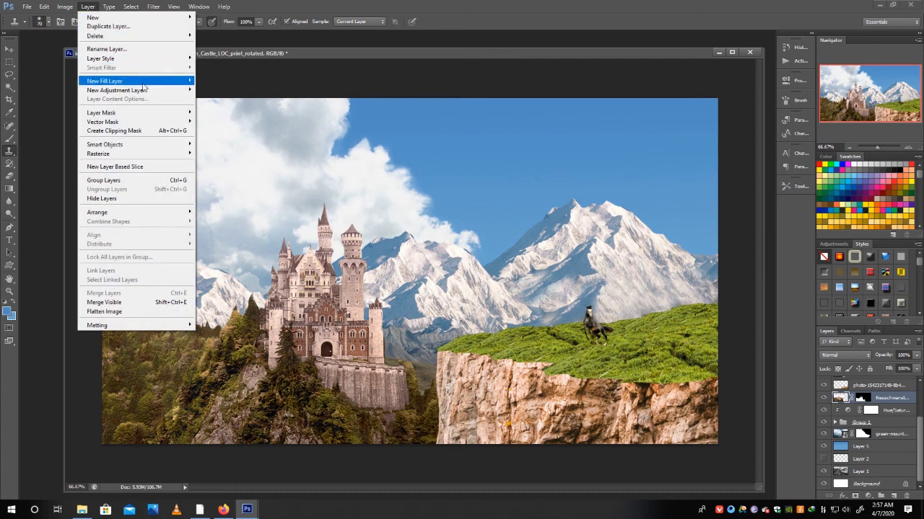
pyautogui.moveTo(116, 89)
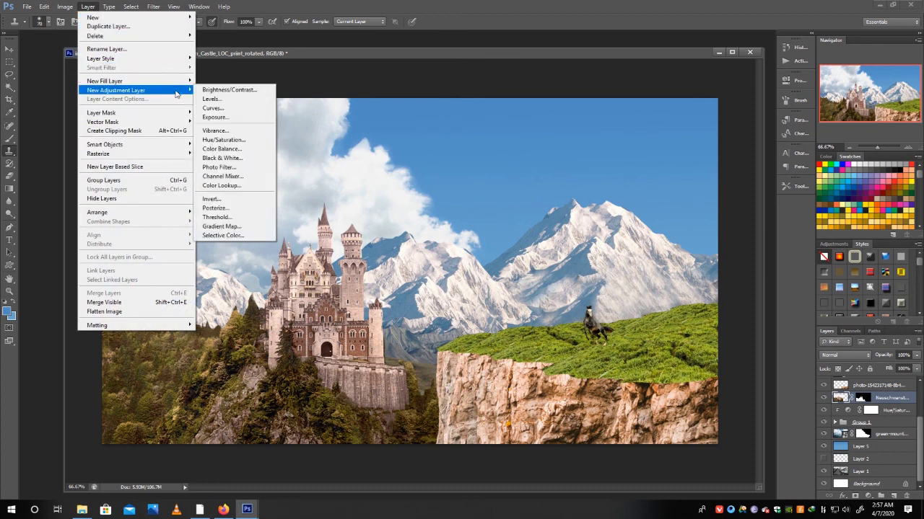
pyautogui.click(247, 140)
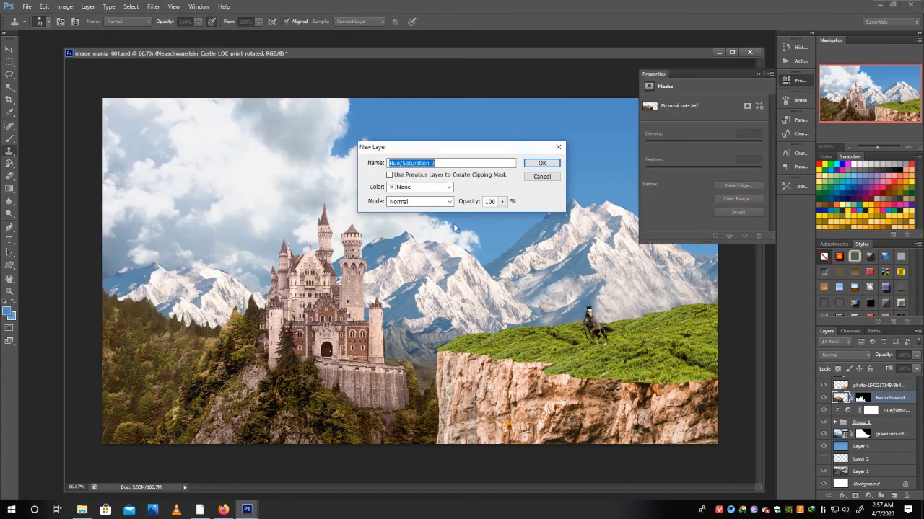
pyautogui.click(541, 163)
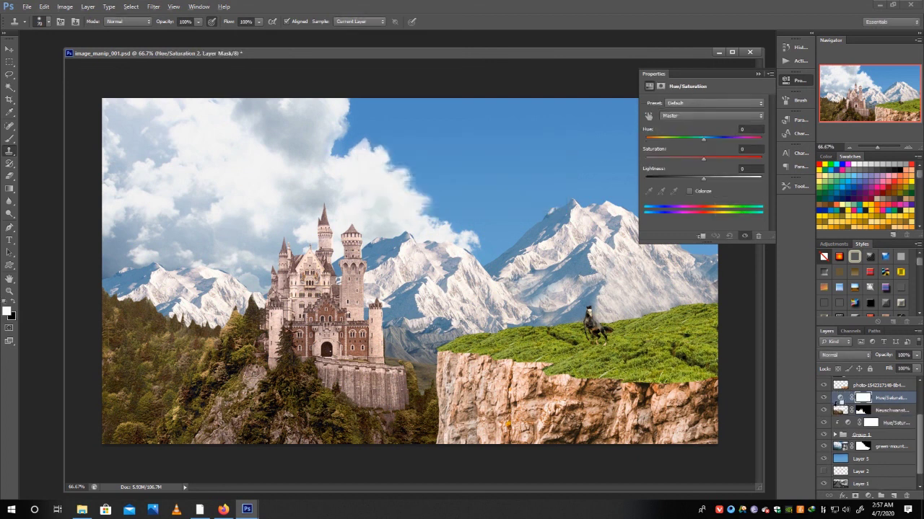
pyautogui.hotkey('ctrl', 'alt', 'g')
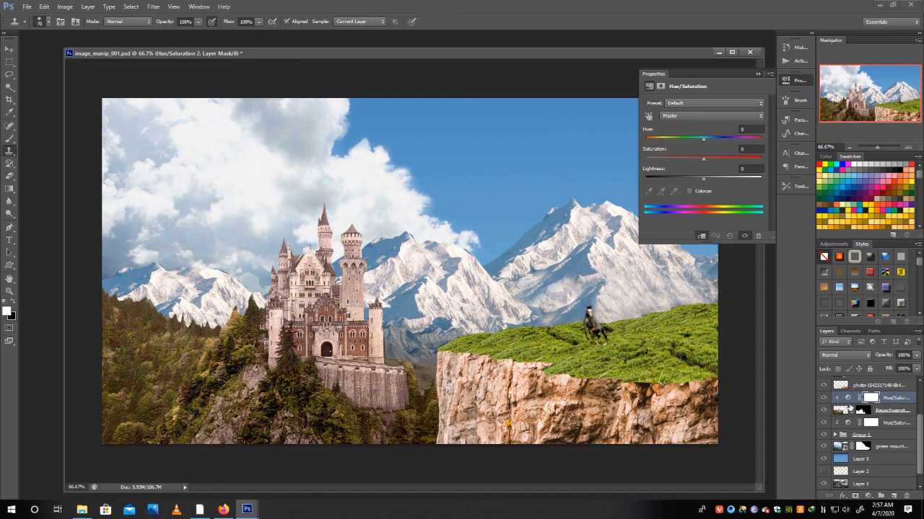
pyautogui.click(824, 410)
# Step: Colorize the castle and forest a cool grey-blue using the Hue, Saturation and Lightness sliders
pyautogui.moveTo(703, 137); pyautogui.dragTo(755, 137)
pyautogui.moveTo(704, 158)
pyautogui.mouseDown()
pyautogui.moveTo(694, 158)
pyautogui.moveTo(714, 187)
pyautogui.mouseUp()
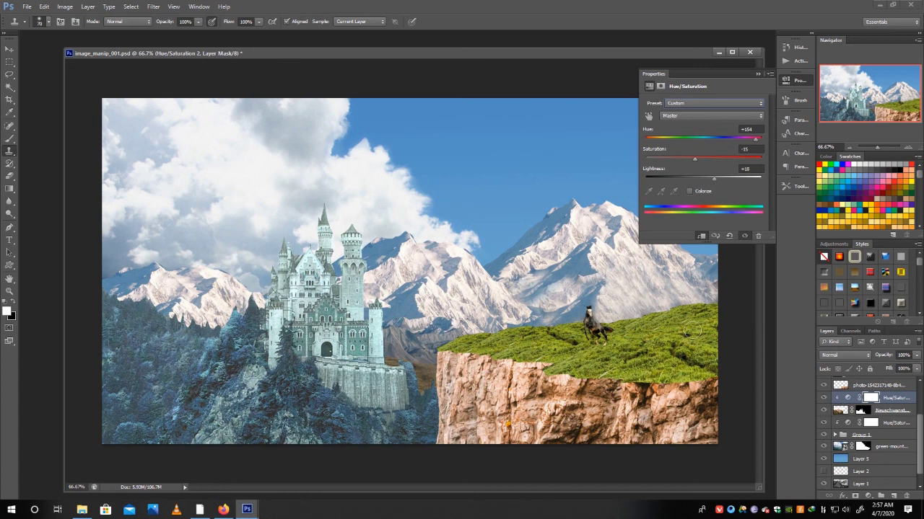
pyautogui.click(703, 190)
pyautogui.moveTo(711, 186); pyautogui.dragTo(717, 187)
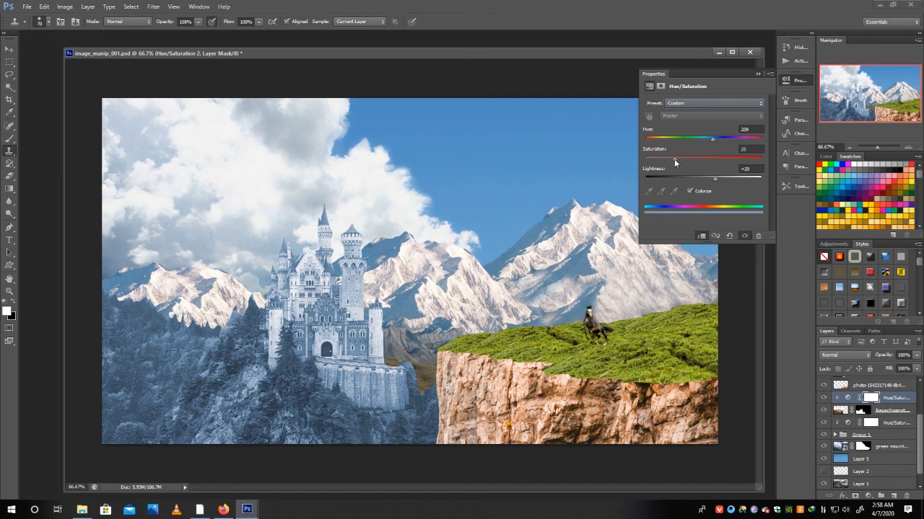
pyautogui.moveTo(713, 143); pyautogui.dragTo(744, 137)
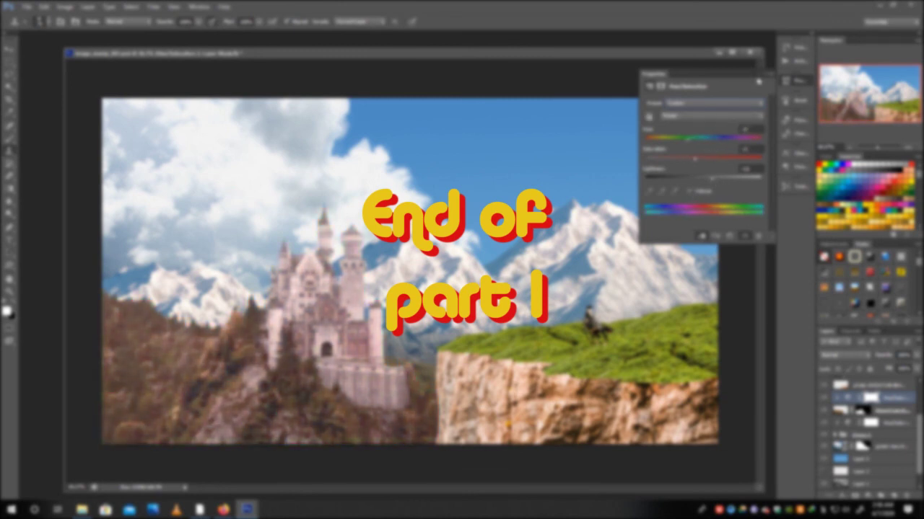
# Step: Delete the Hue/Saturation tint layer from the castle
pyautogui.click(841, 403)
pyautogui.click(907, 495)
pyautogui.press('Escape')
pyautogui.rightClick(901, 404)
pyautogui.click(851, 76)
pyautogui.press('Return')
# Step: Add a Blue Photo Filter adjustment layer clipped to the castle layer
pyautogui.click(88, 7)
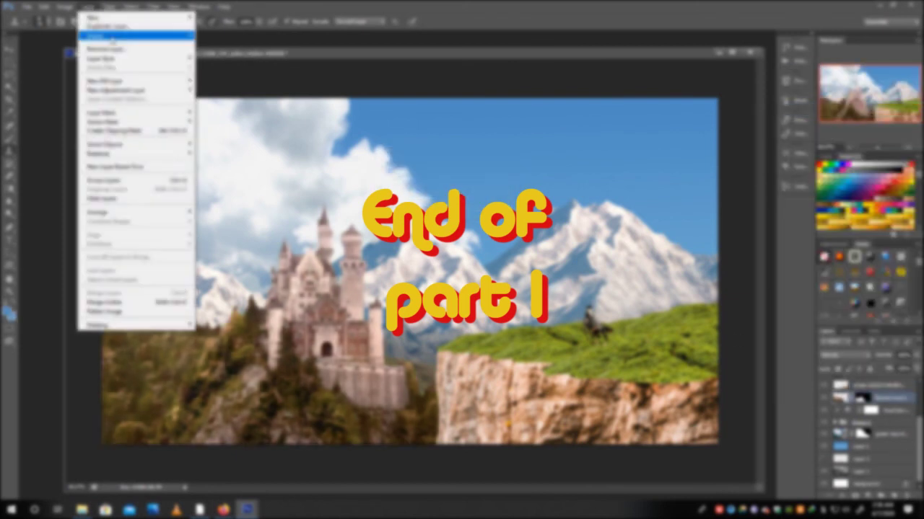
pyautogui.click(234, 166)
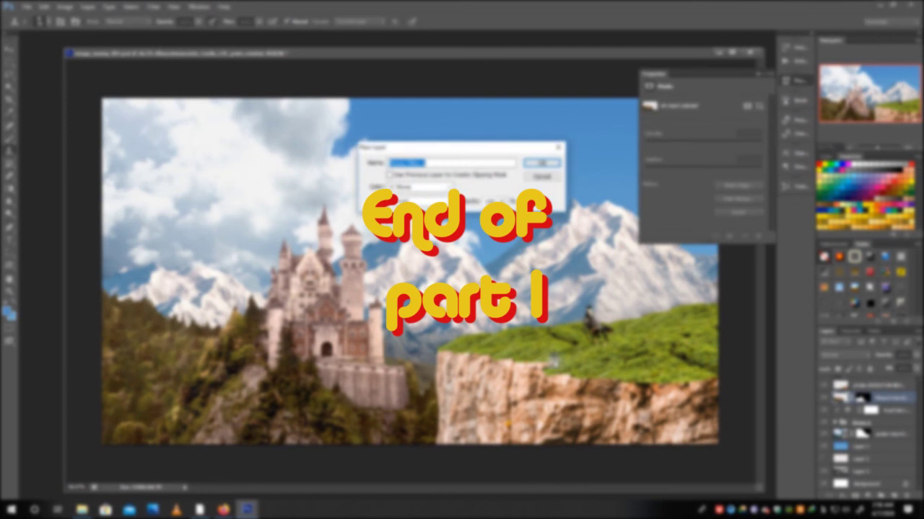
pyautogui.press('Return')
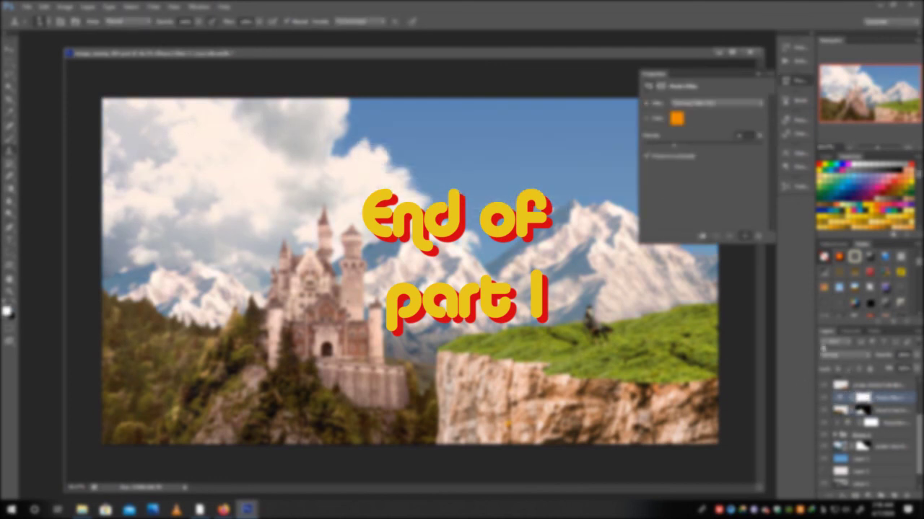
pyautogui.click(754, 107)
pyautogui.click(689, 194)
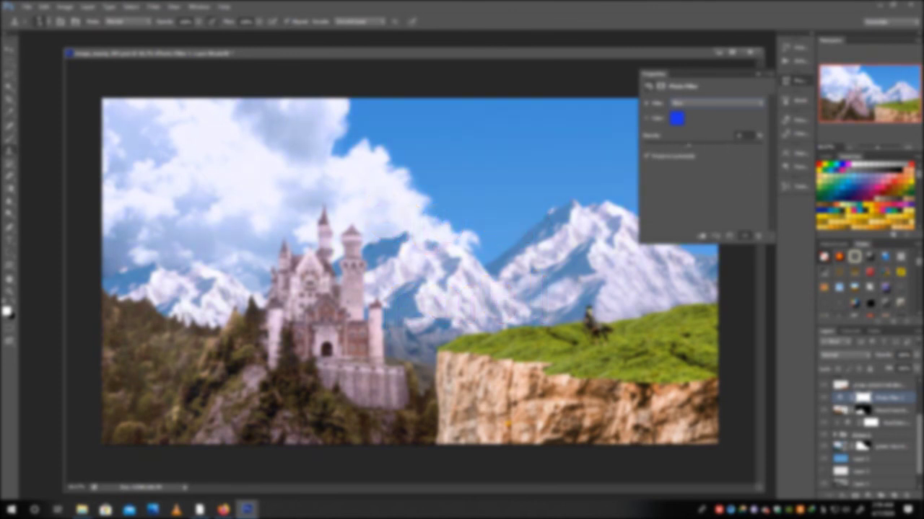
pyautogui.keyDown('alt'); pyautogui.click(840, 404); pyautogui.keyUp('alt')
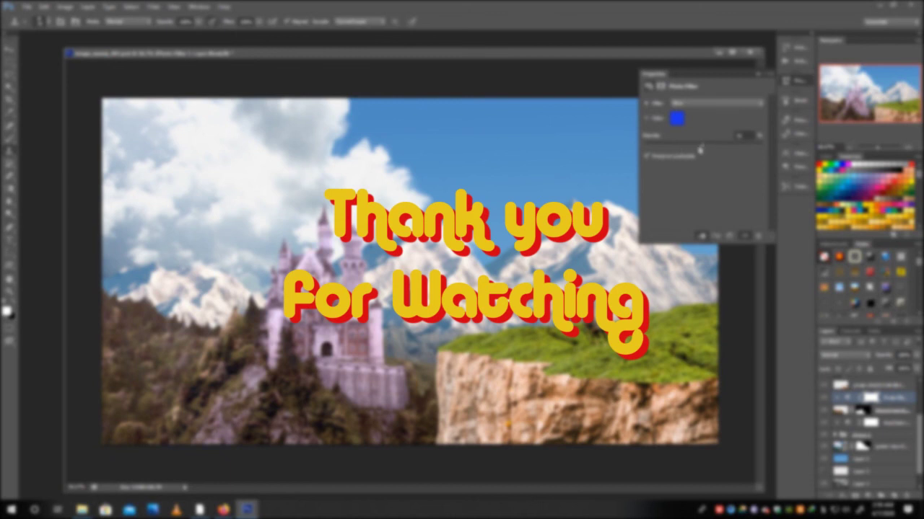
# Step: Try several filter presets, then use a custom purple colour with Preserve Luminosity off
pyautogui.click(696, 103)
pyautogui.click(699, 209)
pyautogui.click(721, 105)
pyautogui.click(691, 220)
pyautogui.click(729, 105)
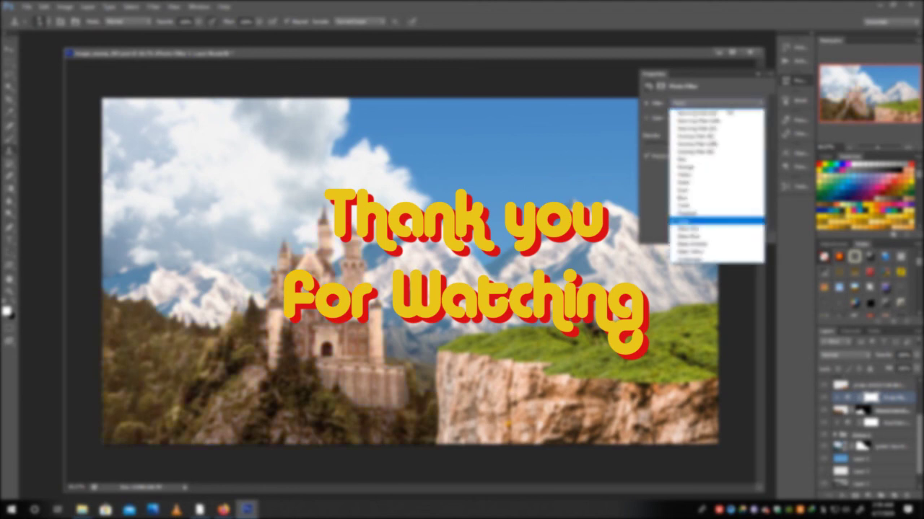
pyautogui.click(715, 199)
pyautogui.click(677, 117)
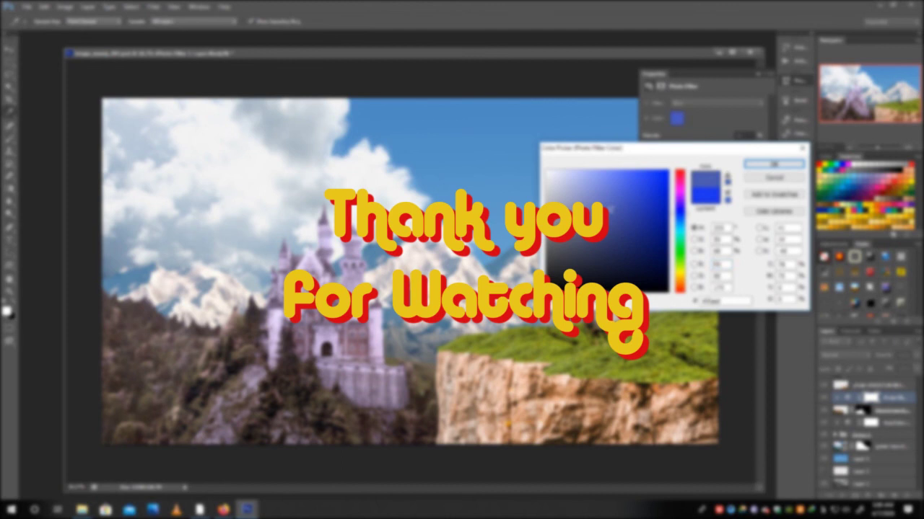
pyautogui.click(773, 165)
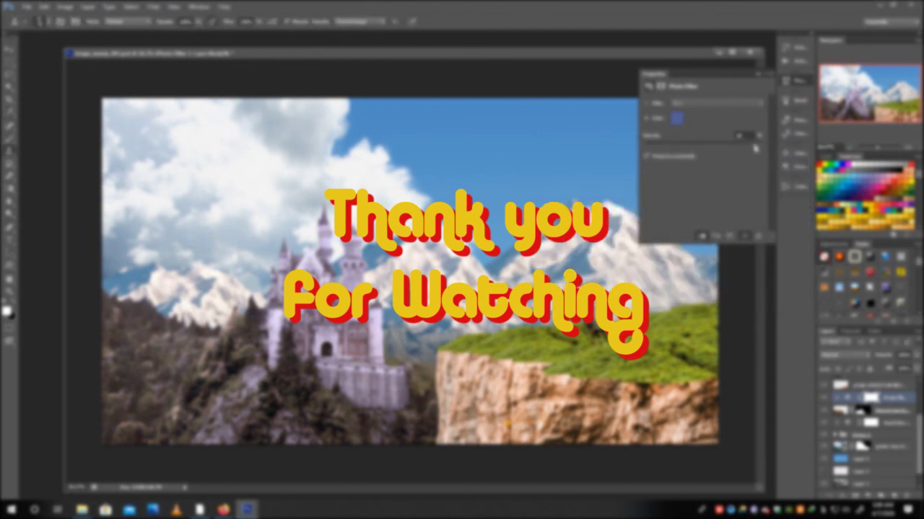
pyautogui.click(648, 157)
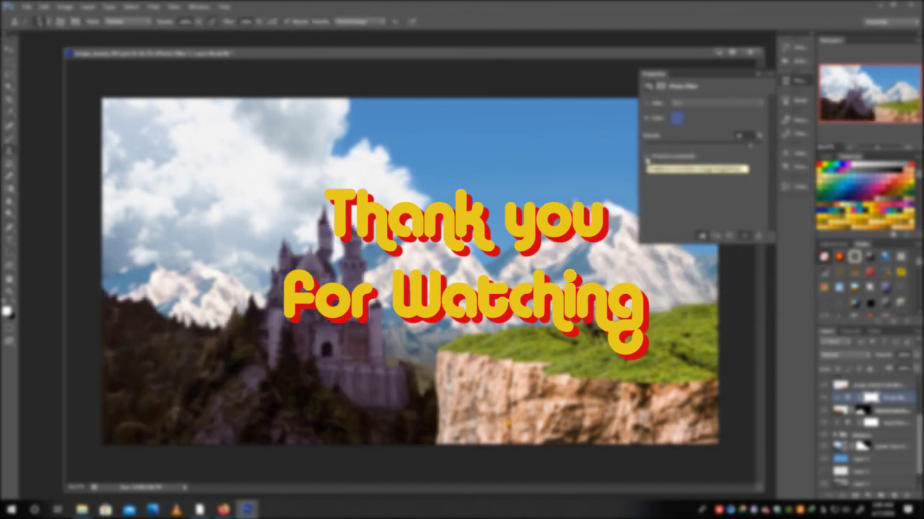